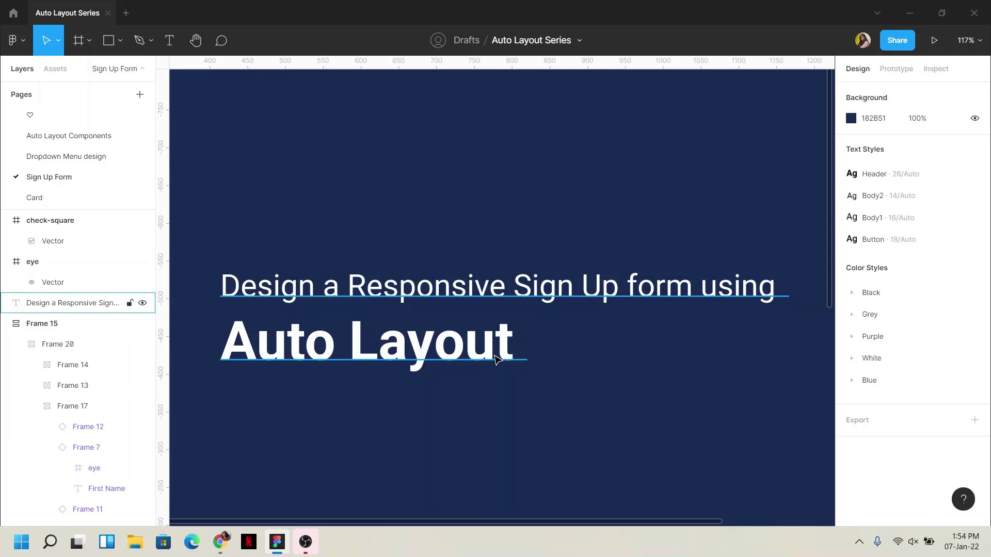
Step: Scroll down the canvas to bring the Sign Up form card (Frame 15) into view
{"action": "scroll", "coordinate": [495, 358], "scroll_direction": "down", "scroll_amount": 5}
{"action": "scroll", "coordinate": [497, 357], "scroll_direction": "down", "scroll_amount": 1}
{"action": "scroll", "coordinate": [482, 252], "scroll_direction": "down", "scroll_amount": 2}
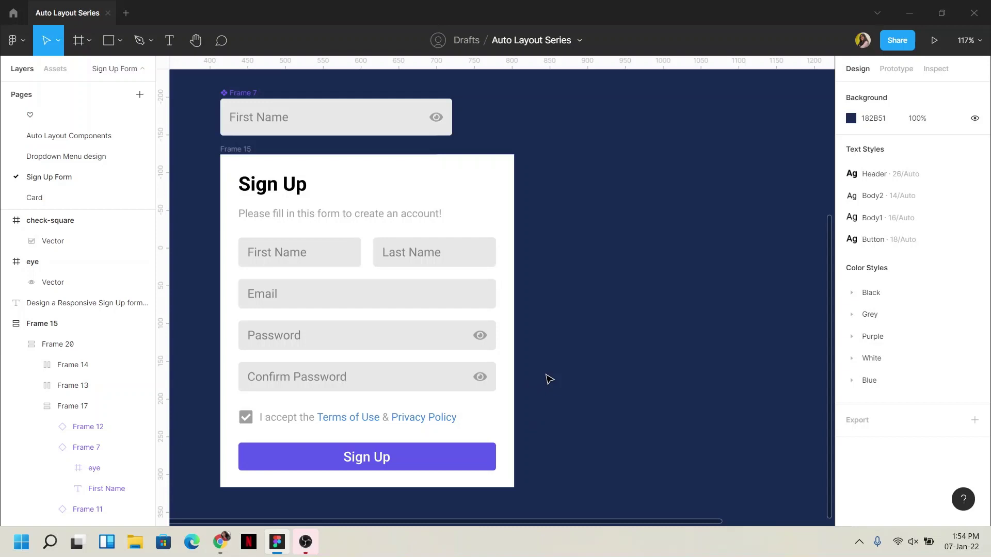
Step: Stretch Frame 15 wider and back to test field resizing, then pan to the empty area by the icons
{"action": "left_click", "coordinate": [228, 158]}
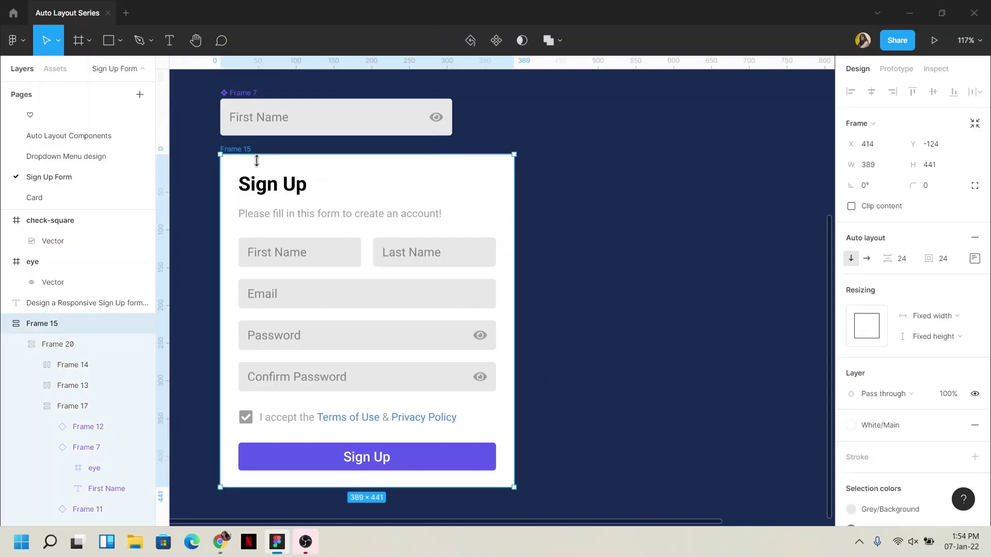
{"action": "left_click_drag", "start_coordinate": [518, 362], "coordinate": [737, 361]}
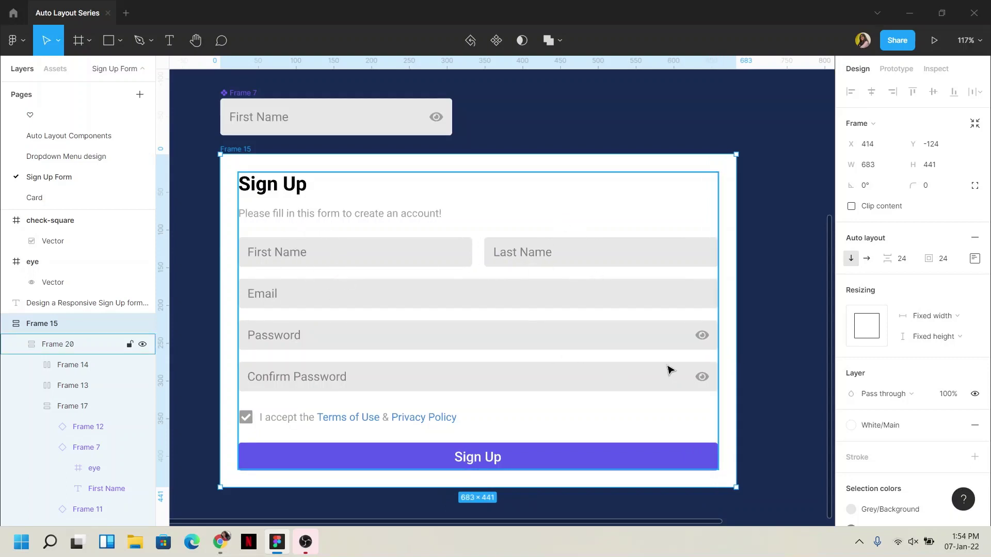
{"action": "left_click_drag", "start_coordinate": [735, 364], "coordinate": [520, 365]}
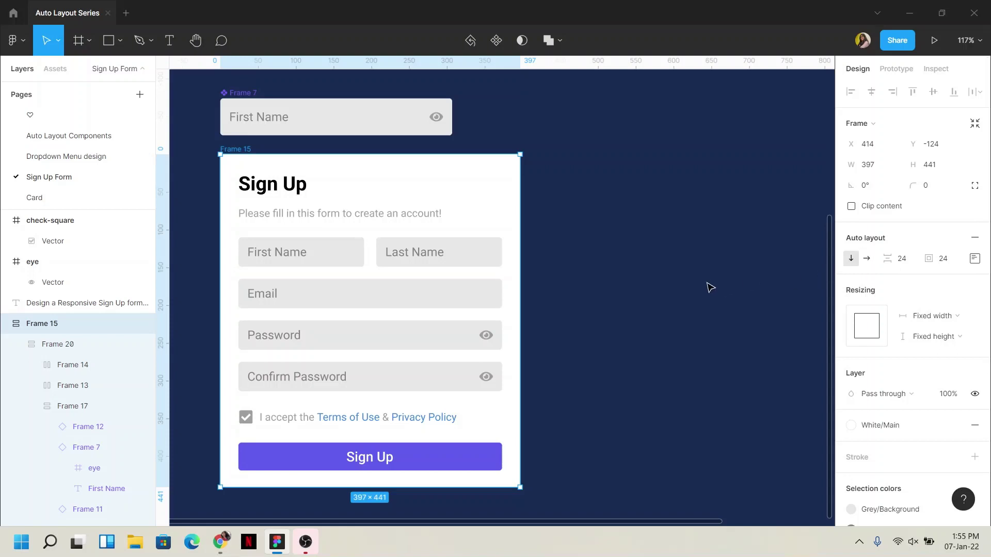
{"action": "left_click", "coordinate": [699, 298]}
{"action": "left_click_drag", "start_coordinate": [774, 292], "coordinate": [341, 403]}
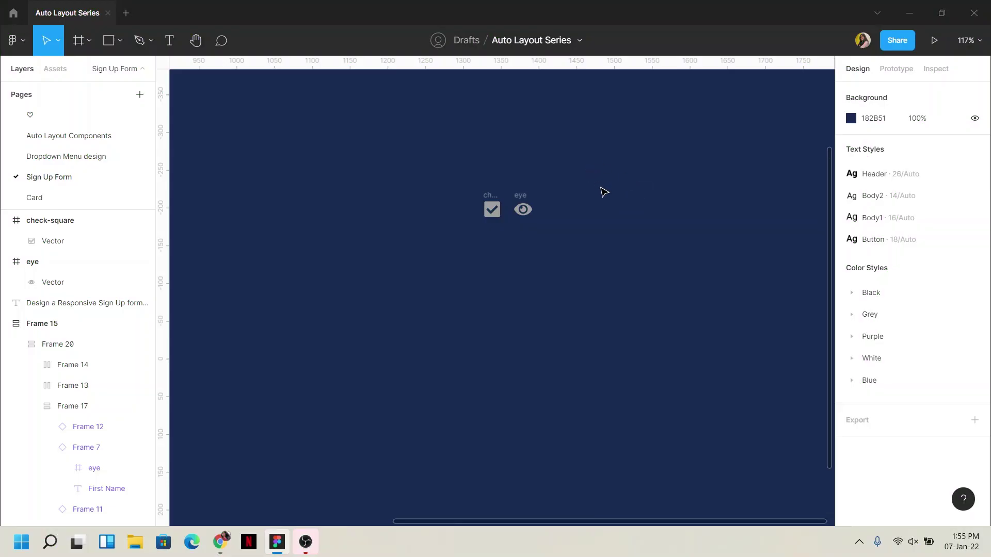
Step: Add a 'Sign Up' text layer below the check-square and eye icons
{"action": "left_click", "coordinate": [169, 40]}
{"action": "left_click", "coordinate": [476, 255]}
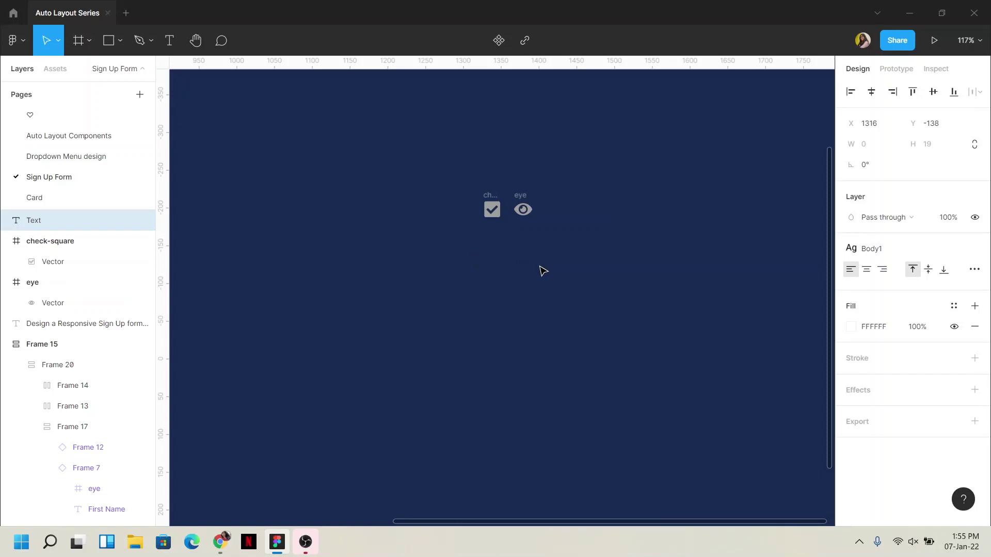
{"action": "type", "text": "Sign U"}
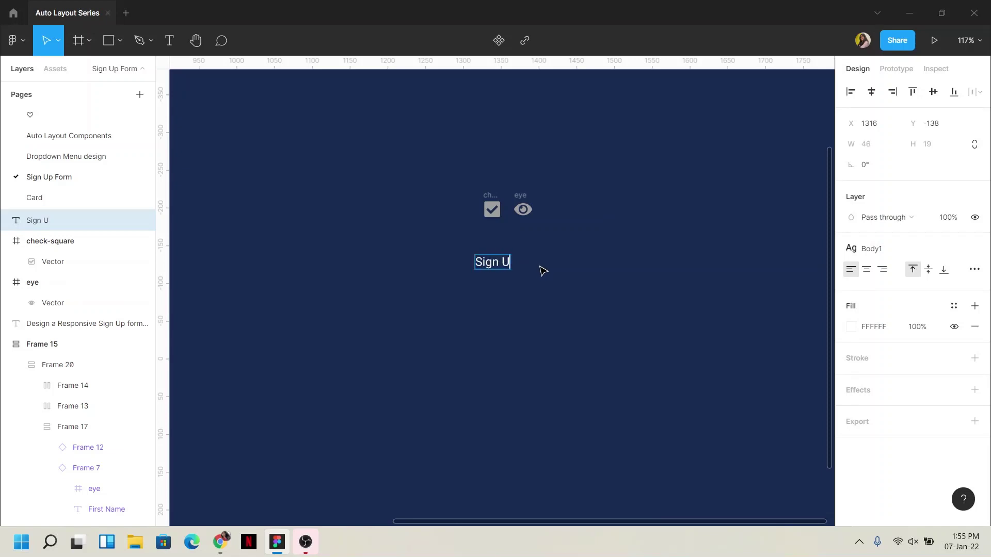
{"action": "type", "text": "p"}
Step: Style the Sign Up text with the Header text style and Black/Main fill
{"action": "triple_click", "coordinate": [506, 261]}
{"action": "mouse_move", "coordinate": [902, 248]}
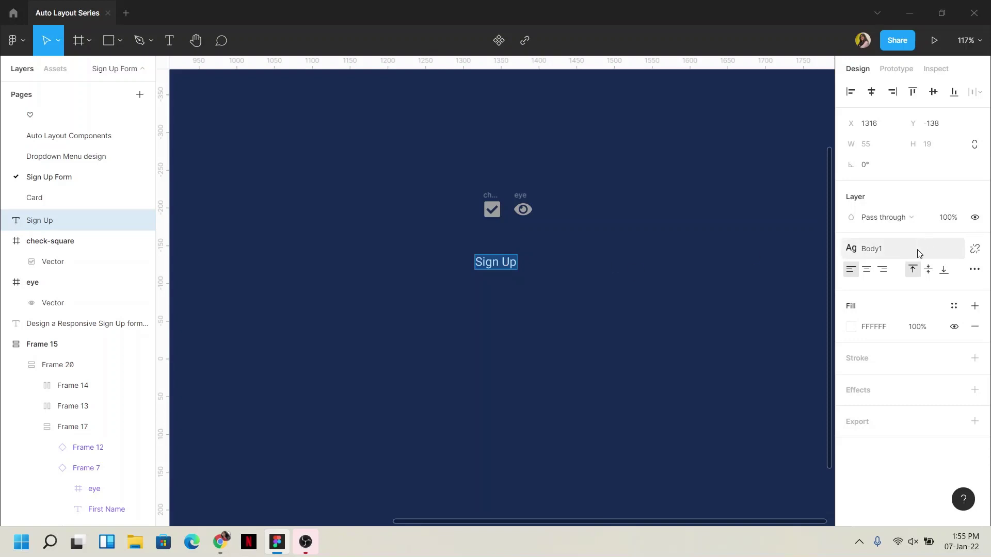
{"action": "left_click", "coordinate": [919, 252]}
{"action": "left_click", "coordinate": [897, 326]}
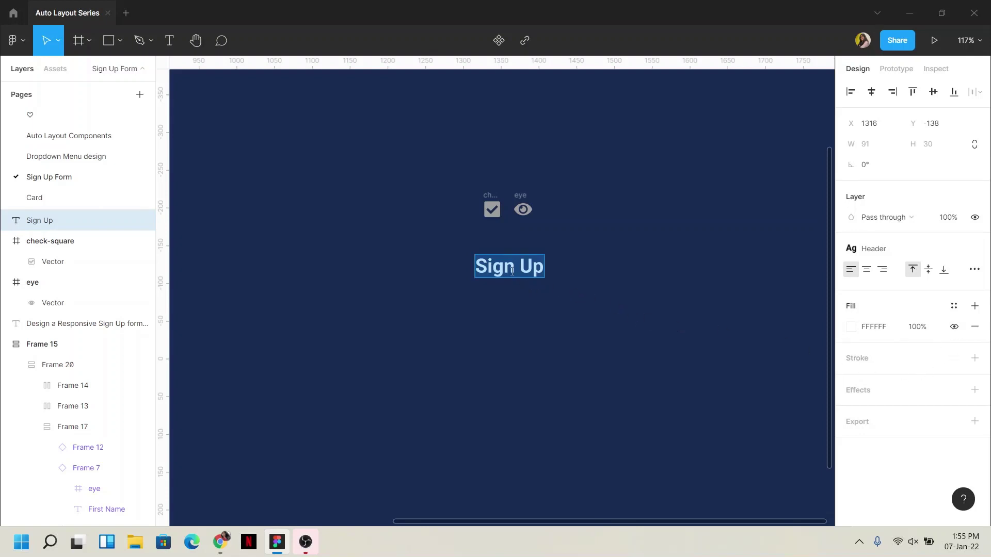
{"action": "left_click", "coordinate": [954, 306]}
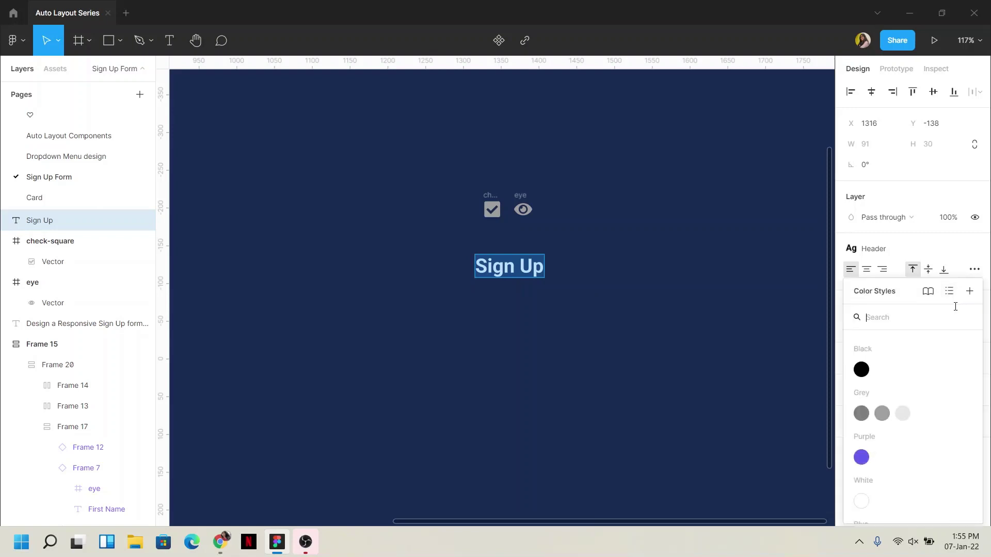
{"action": "left_click", "coordinate": [865, 370]}
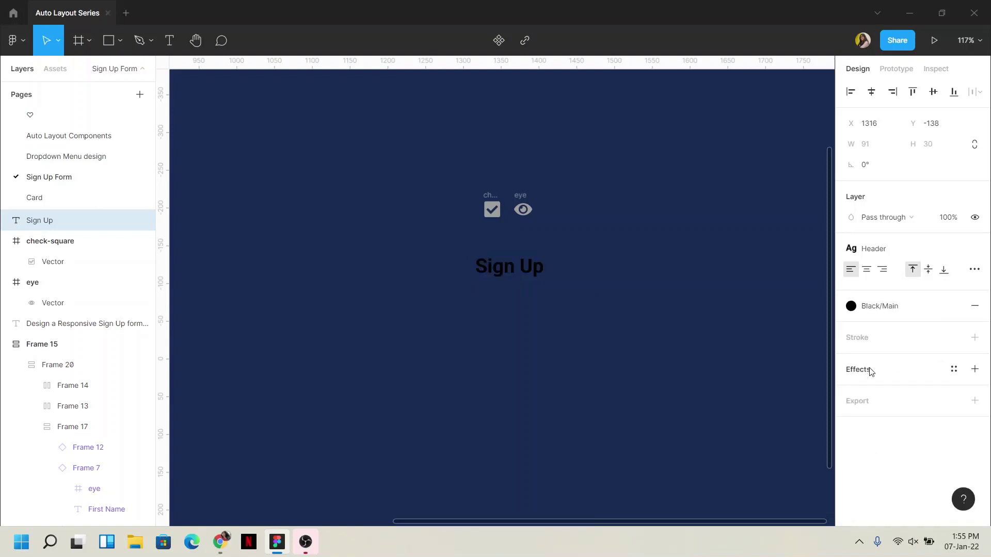
{"action": "left_click", "coordinate": [588, 301]}
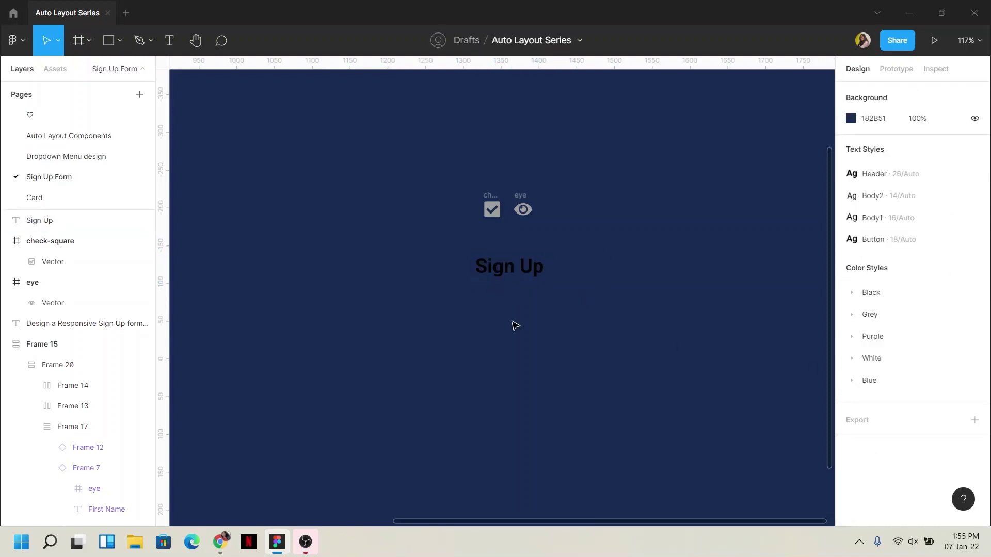
Step: Add the text 'Please, fill in this form to sign up' below the Sign Up heading
{"action": "left_click", "coordinate": [166, 44]}
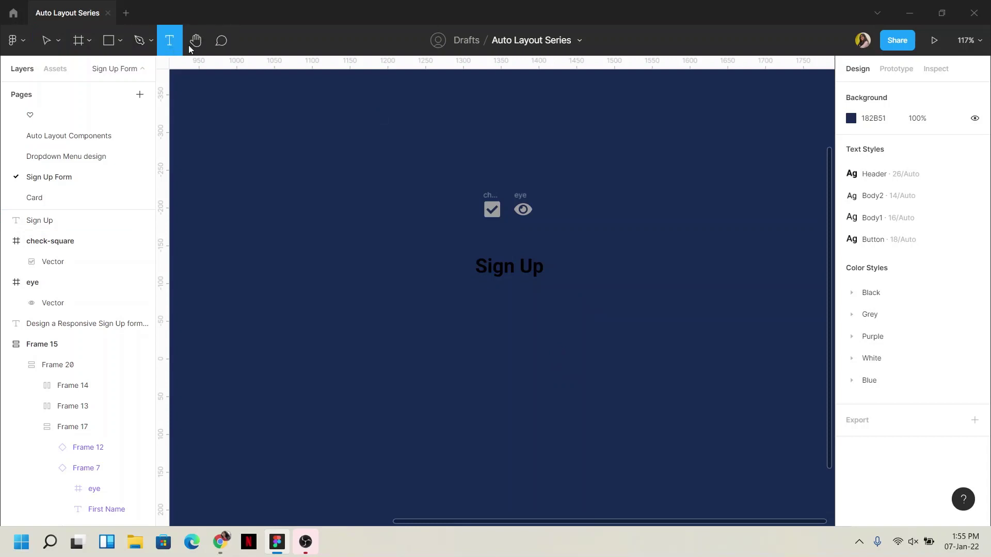
{"action": "left_click", "coordinate": [477, 296]}
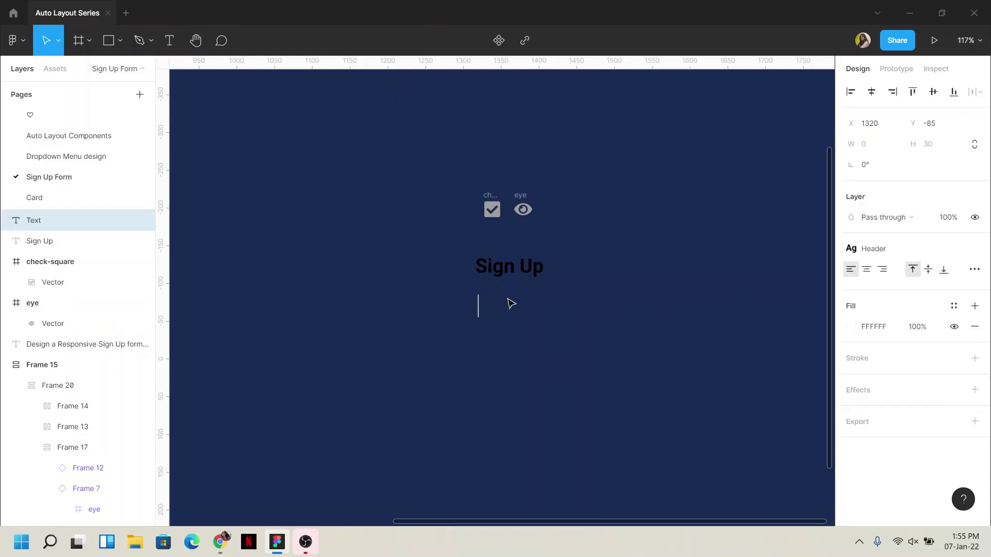
{"action": "type", "text": "Pl"}
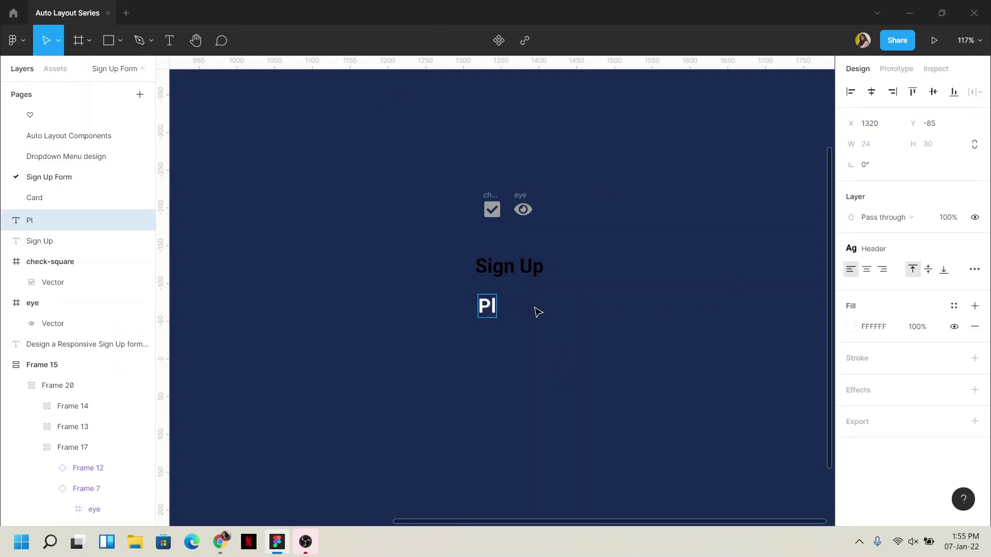
{"action": "type", "text": "ease, "}
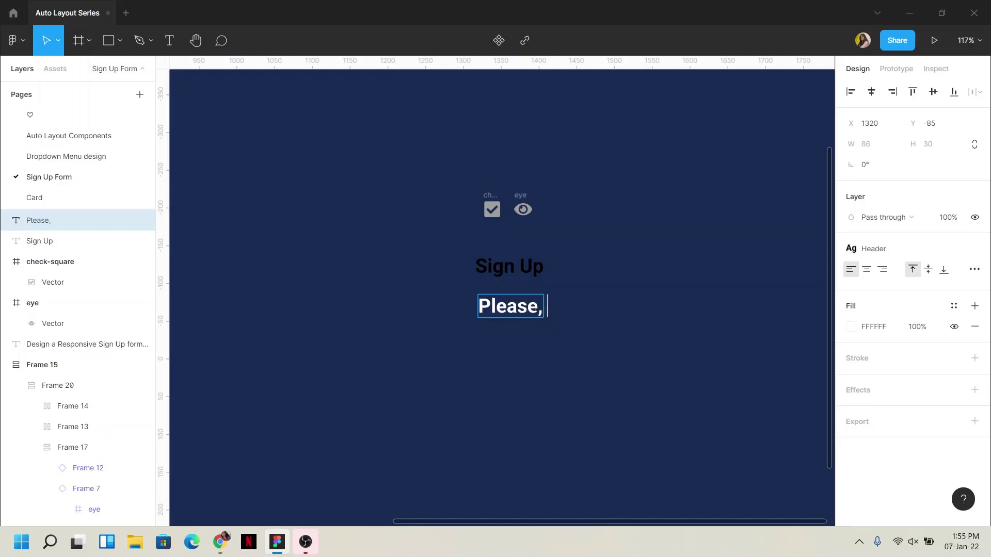
{"action": "type", "text": "fill"}
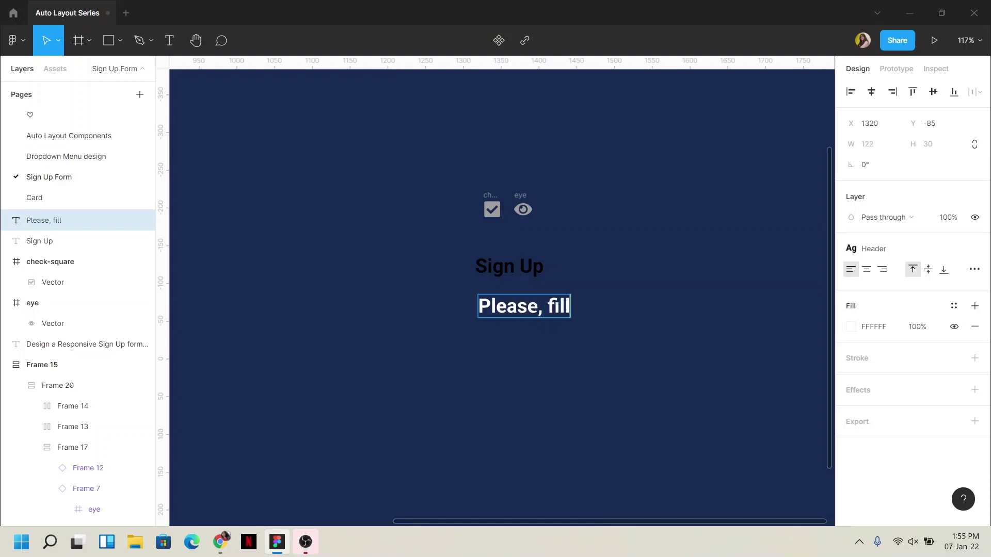
{"action": "type", "text": " in this"}
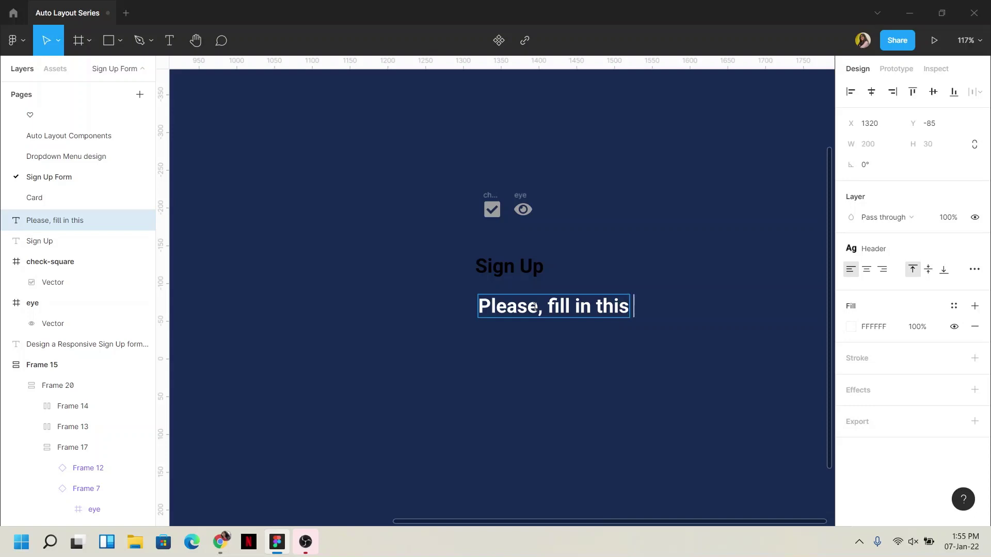
{"action": "type", "text": " form "}
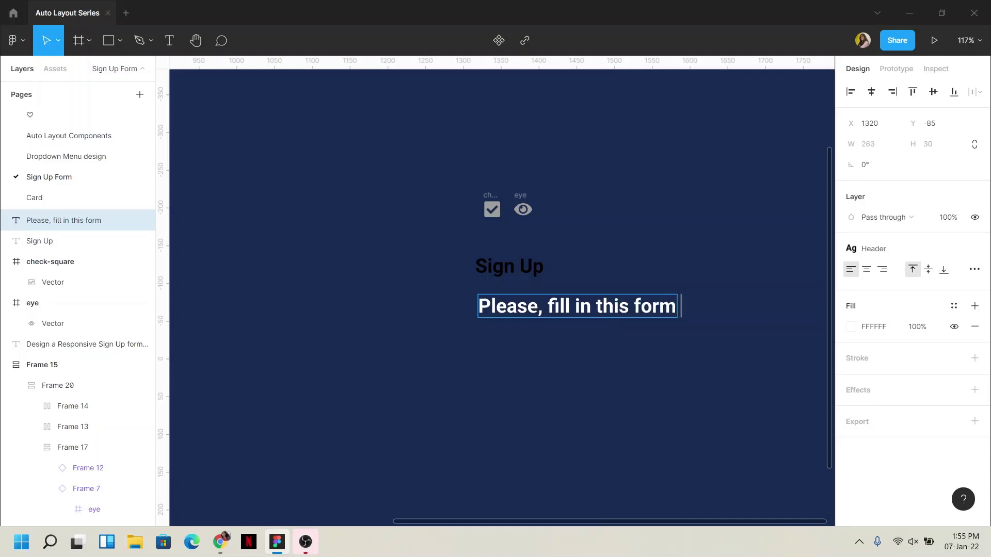
{"action": "type", "text": "to si"}
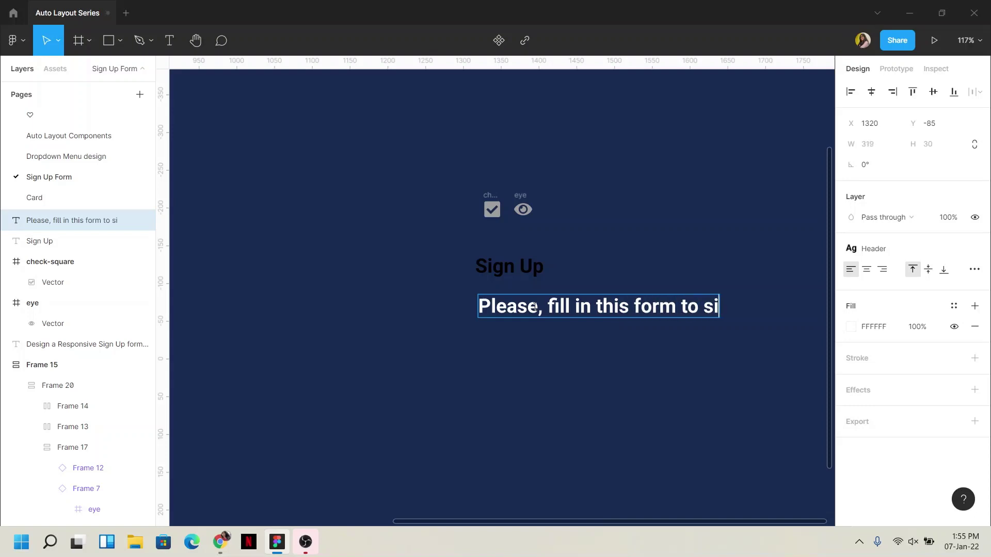
{"action": "type", "text": "gn up"}
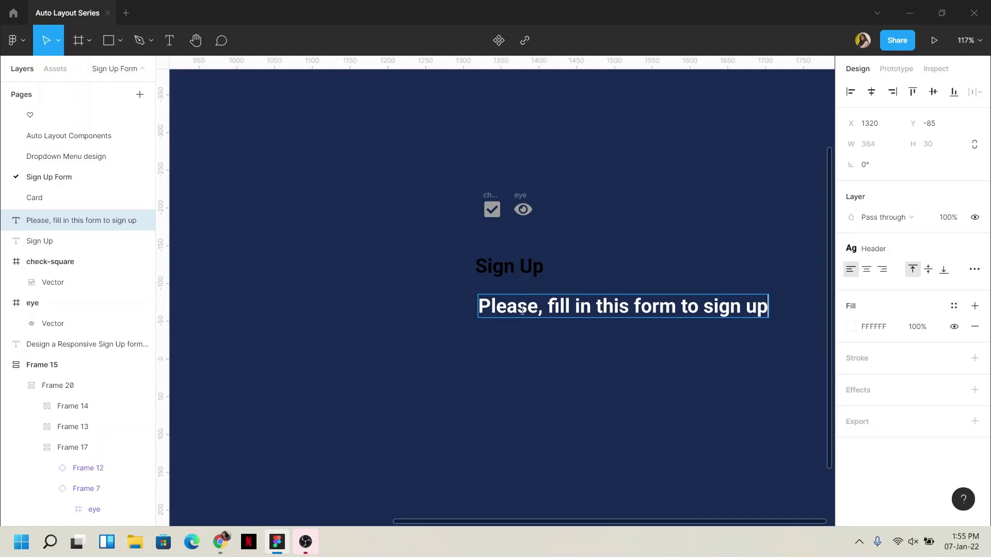
Step: Give the subtitle the Body2 style and Grey/Secondary fill, then select it with the heading
{"action": "triple_click", "coordinate": [542, 303]}
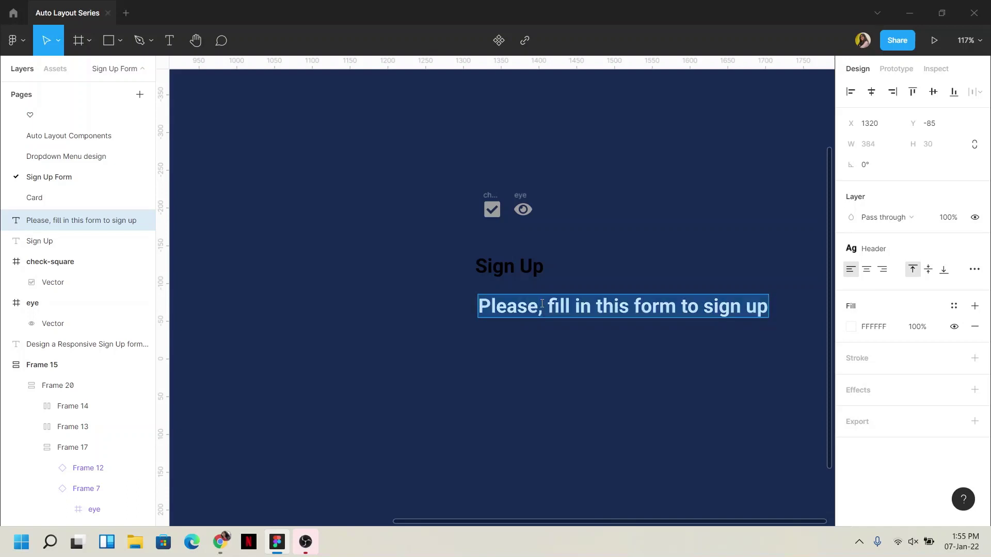
{"action": "left_click", "coordinate": [896, 248]}
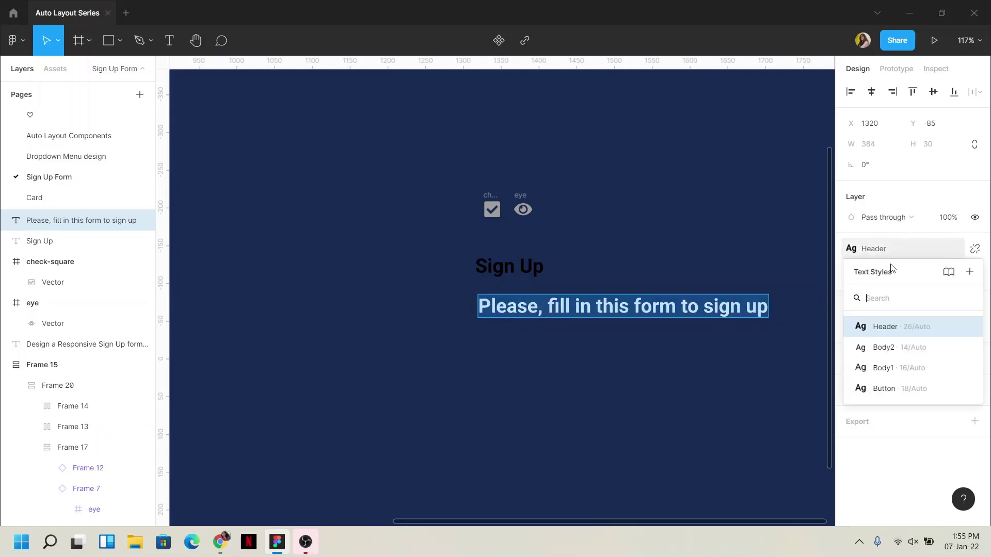
{"action": "left_click", "coordinate": [883, 348]}
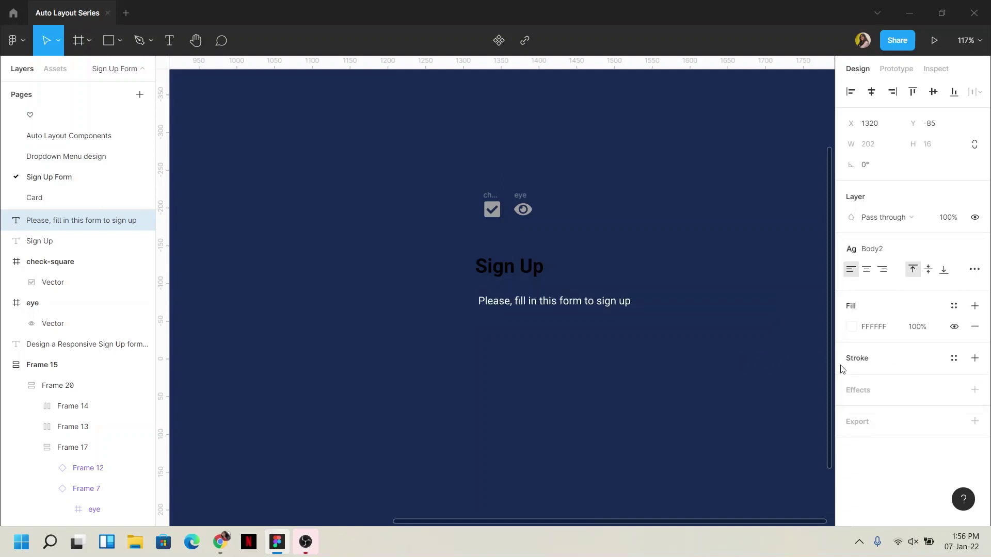
{"action": "left_click", "coordinate": [953, 308]}
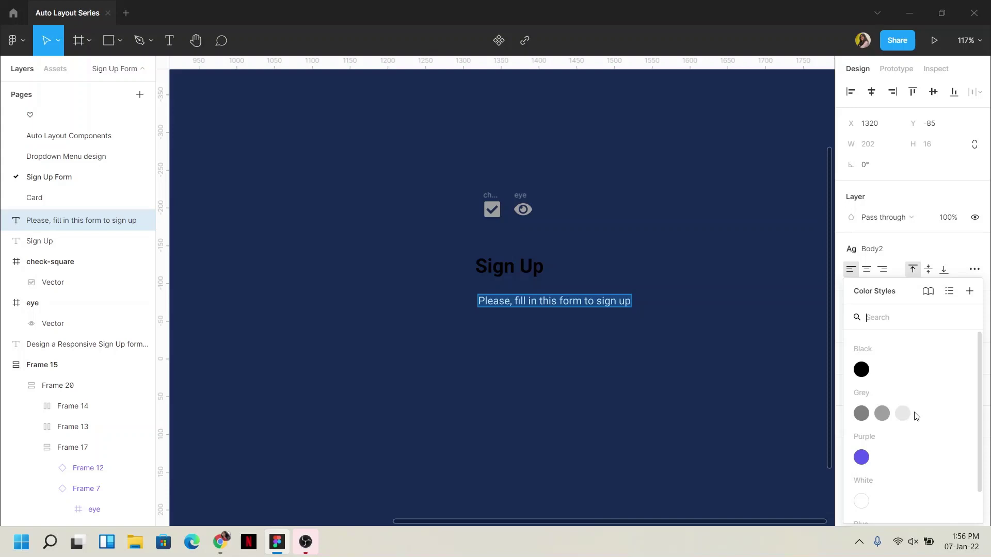
{"action": "left_click", "coordinate": [883, 415]}
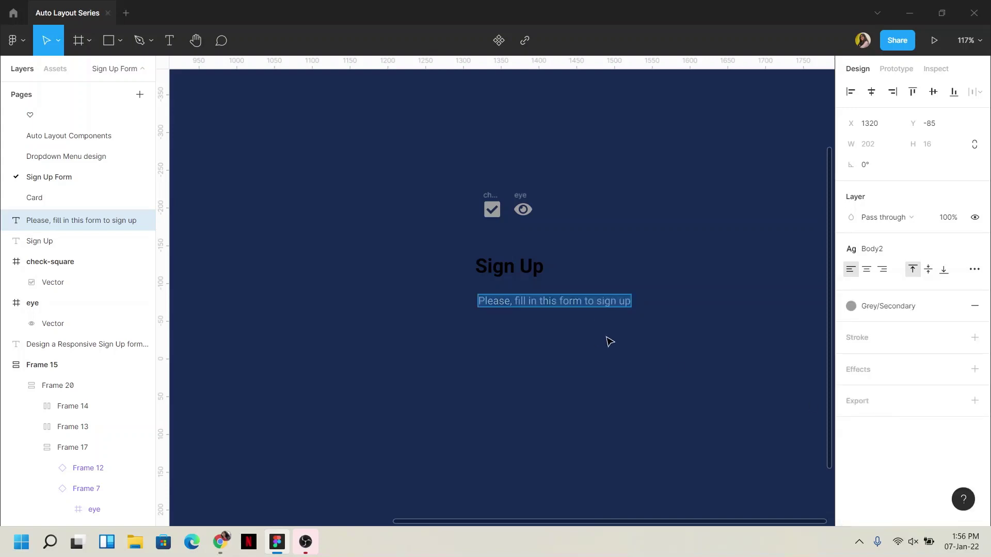
{"action": "left_click", "coordinate": [518, 270], "text": "shift"}
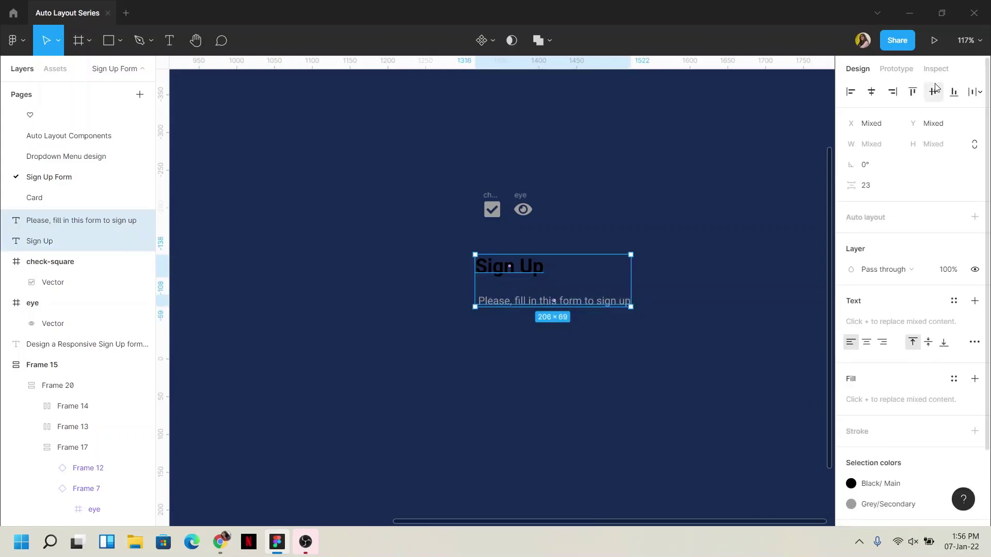
Step: Left-align the heading and subtitle and wrap them in auto layout Frame 21 with 8 spacing
{"action": "left_click", "coordinate": [850, 93]}
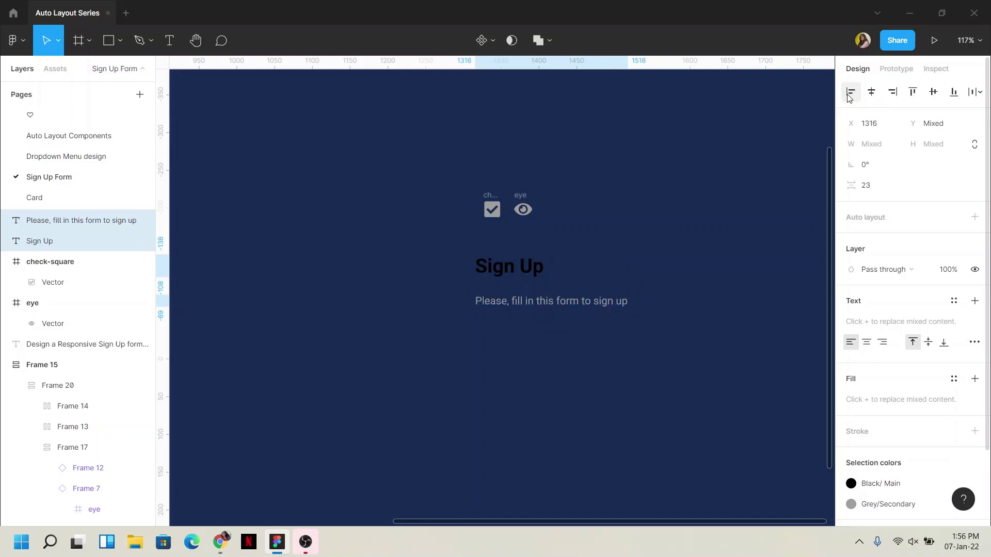
{"action": "left_click", "coordinate": [873, 184]}
{"action": "type", "text": "8"}
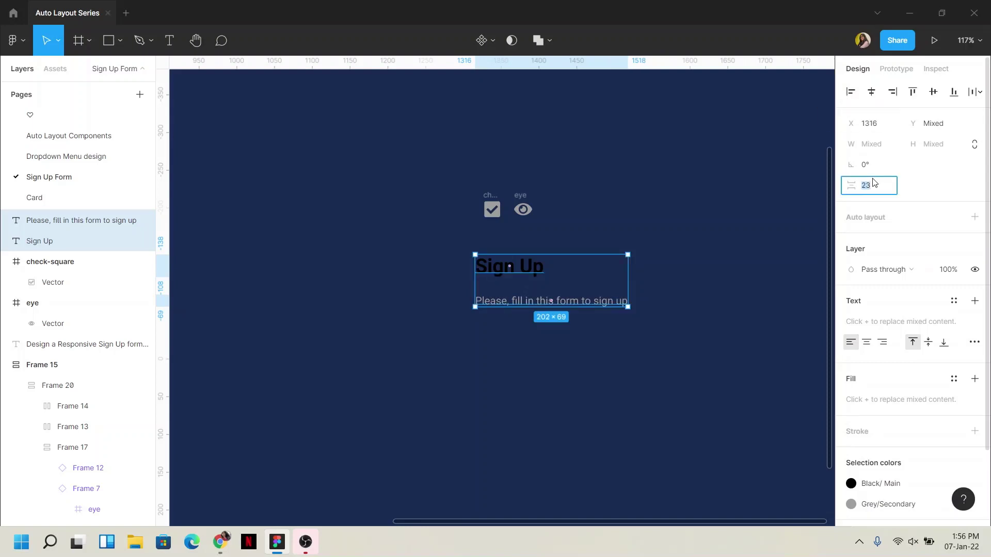
{"action": "left_click", "coordinate": [637, 364]}
{"action": "left_click", "coordinate": [52, 241]}
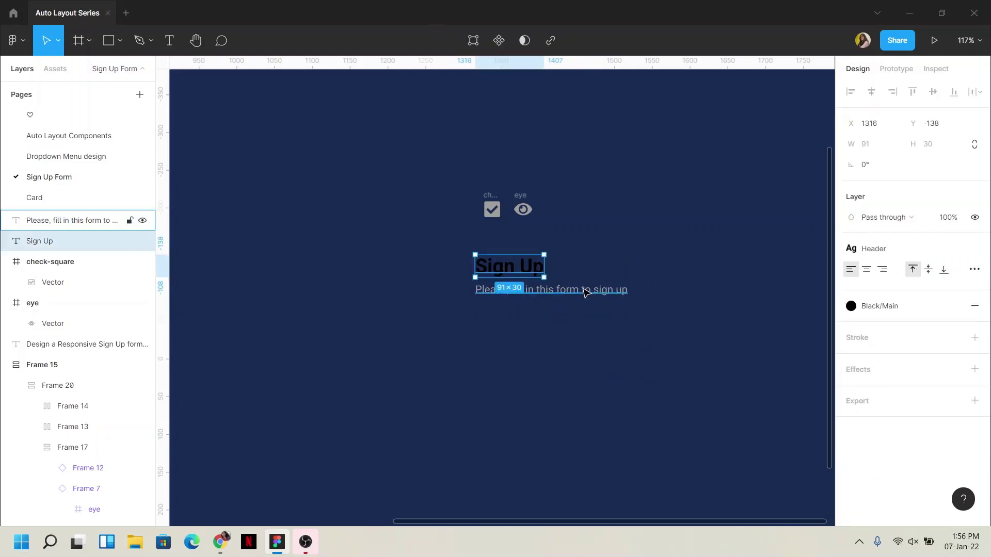
{"action": "left_click", "coordinate": [78, 220], "text": "shift"}
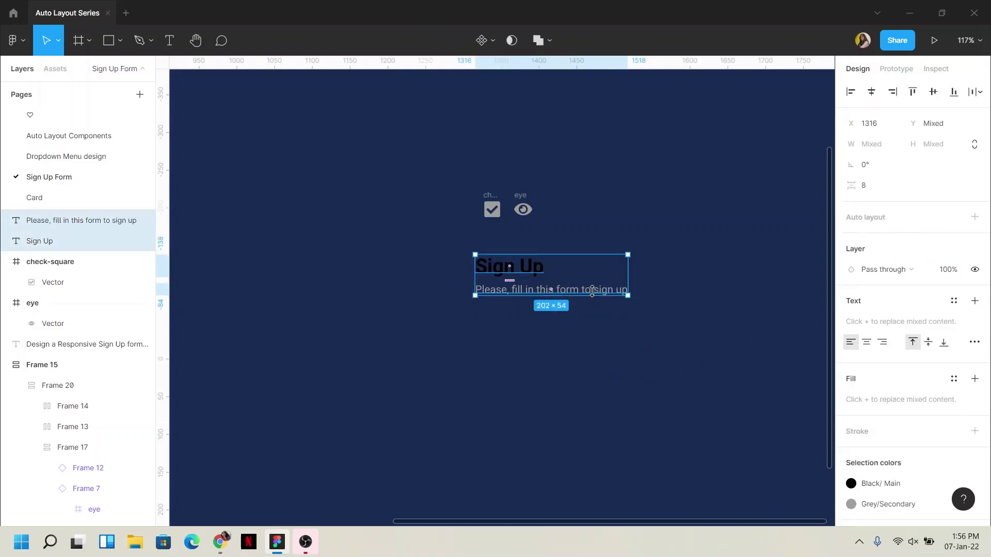
{"action": "left_click", "coordinate": [974, 216]}
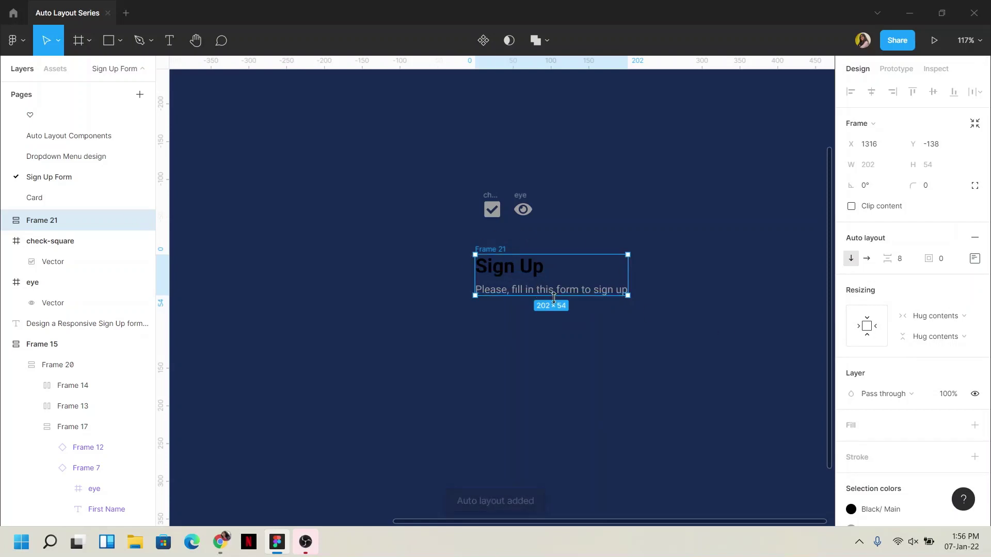
Step: Set both the Sign Up heading and subtitle to Fill container horizontally in Frame 21
{"action": "scroll", "coordinate": [594, 343], "scroll_direction": "right", "scroll_amount": 2}
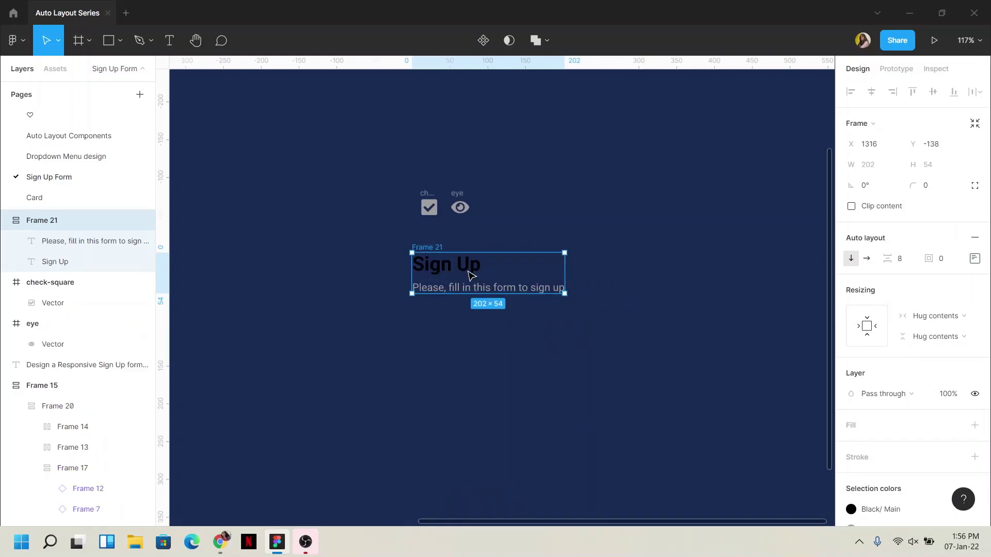
{"action": "double_click", "coordinate": [469, 268]}
{"action": "left_click", "coordinate": [926, 203]}
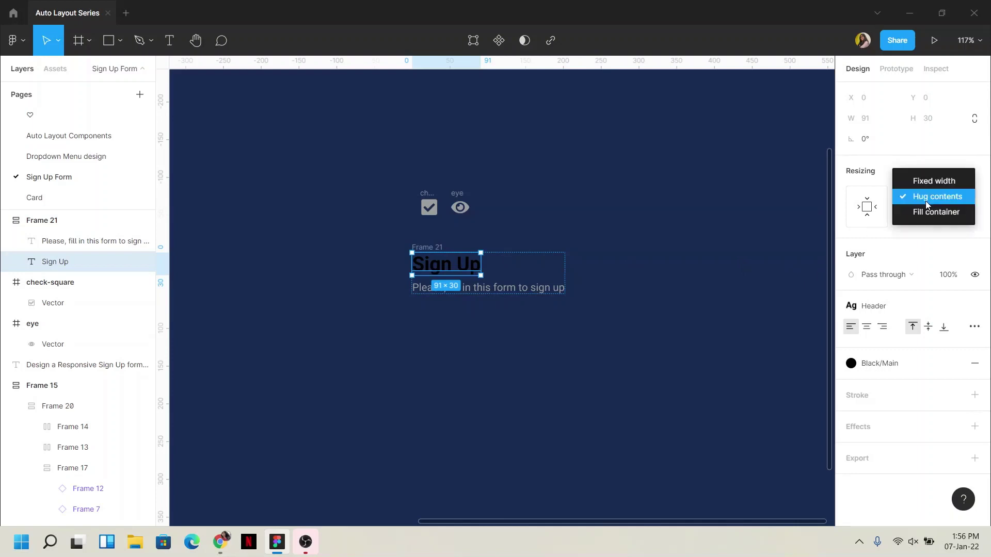
{"action": "left_click", "coordinate": [926, 212]}
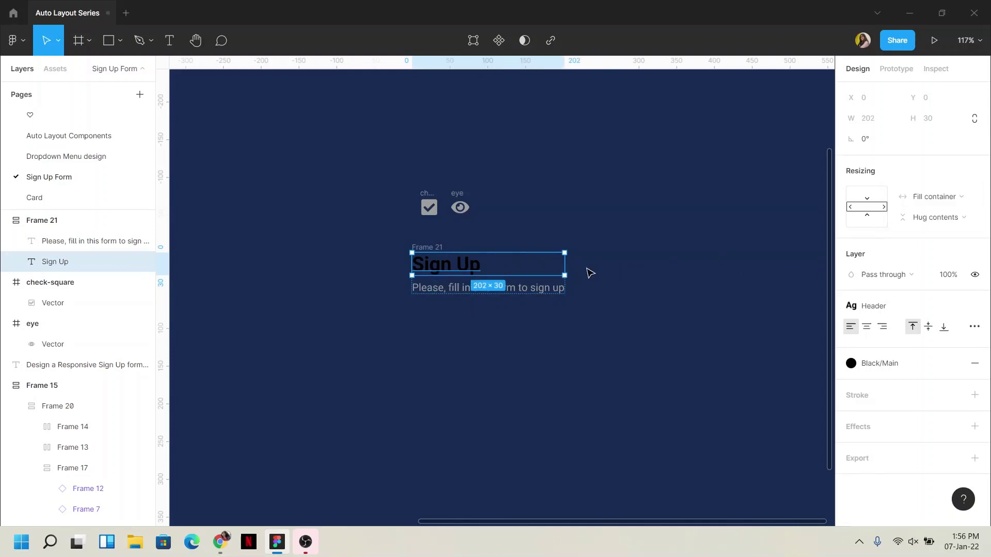
{"action": "left_click", "coordinate": [539, 289]}
{"action": "left_click", "coordinate": [952, 197]}
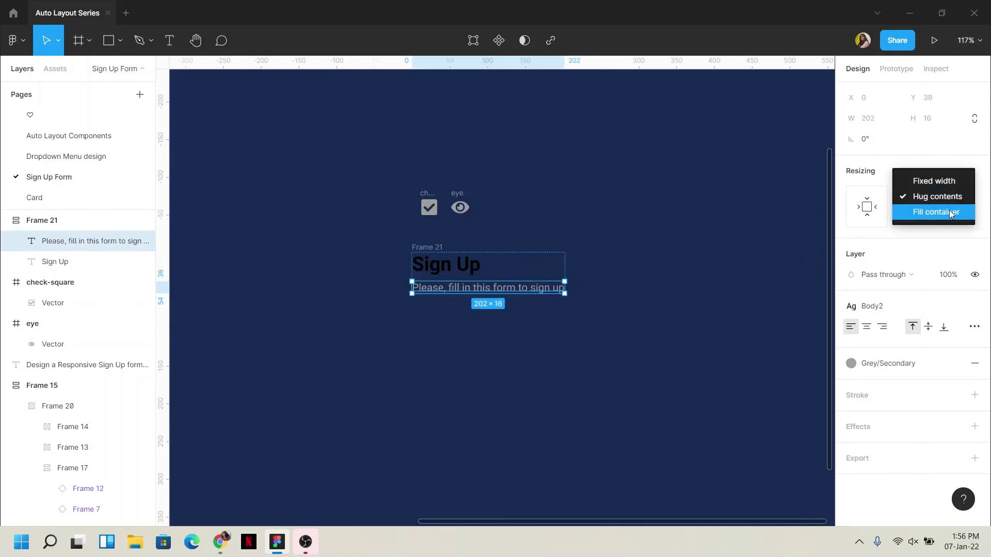
Step: Inspect Frame 21 and the heading to confirm the frame's fixed 202 width
{"action": "left_click", "coordinate": [561, 333]}
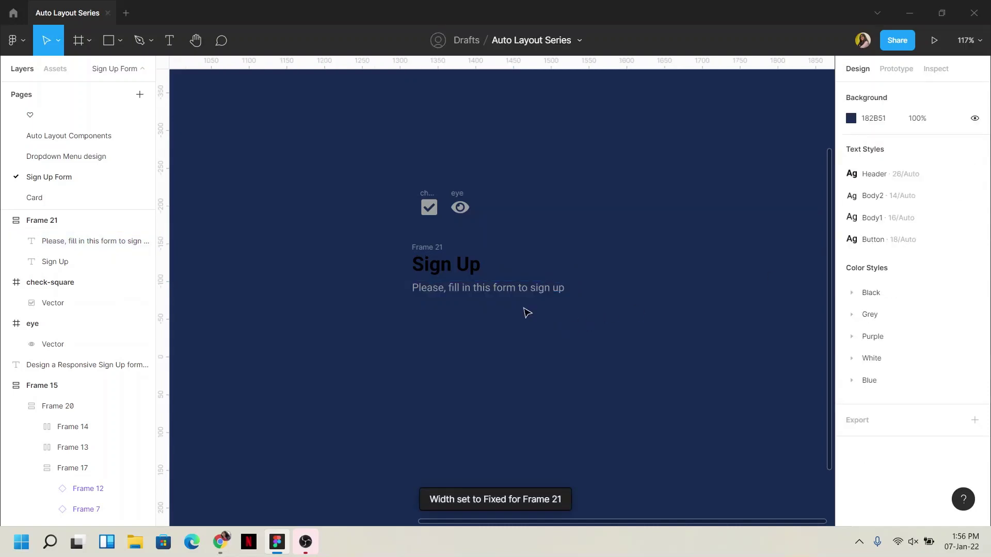
{"action": "left_click", "coordinate": [440, 250]}
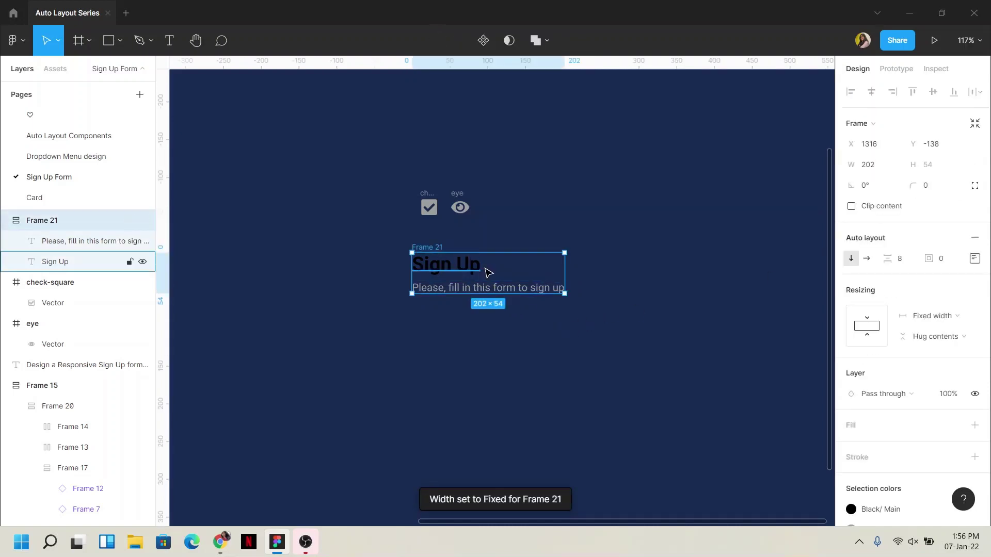
{"action": "left_click", "coordinate": [461, 273]}
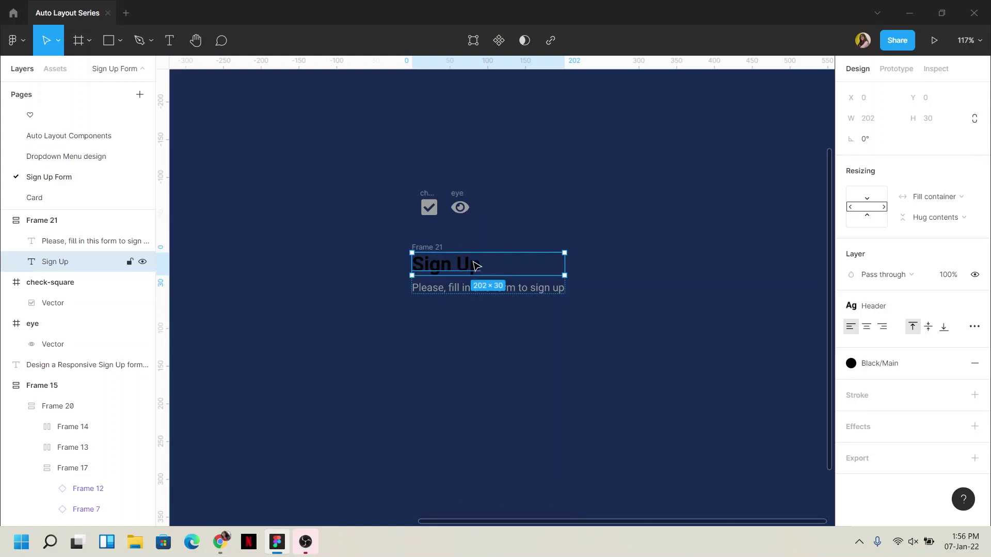
{"action": "left_click", "coordinate": [435, 250]}
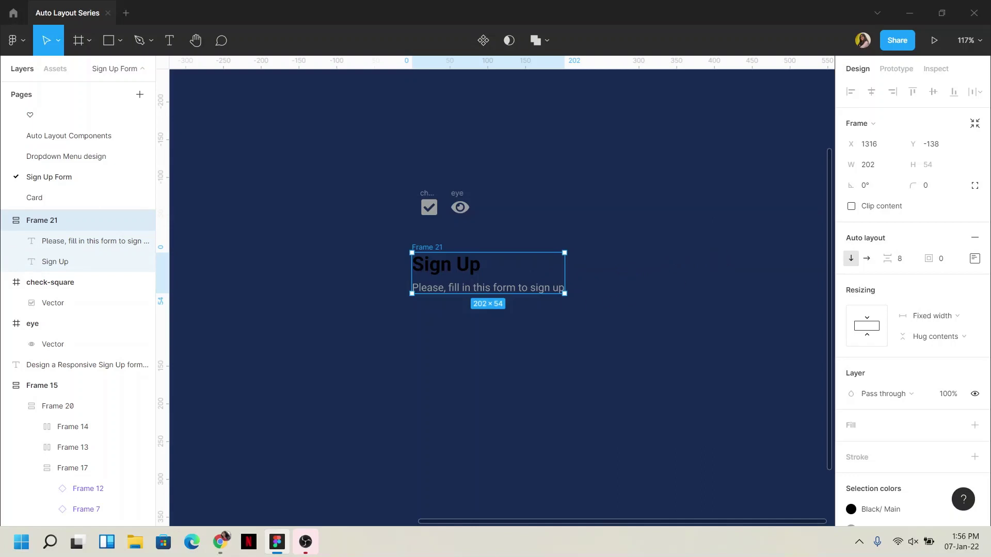
{"action": "left_click", "coordinate": [551, 249]}
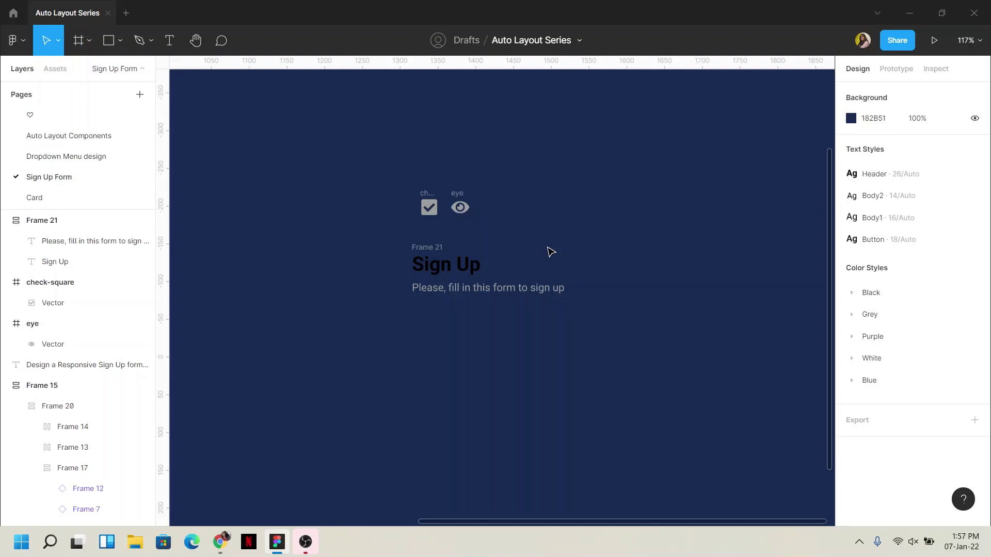
Step: Add a 'Password' label below the subtitle, styled Body1 with Grey/Main colour
{"action": "left_click", "coordinate": [169, 42]}
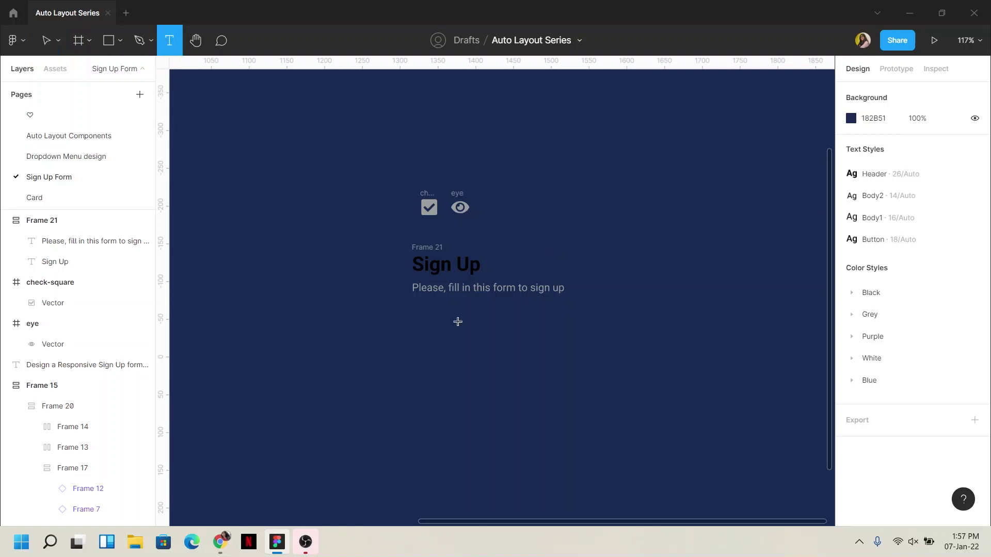
{"action": "left_click", "coordinate": [412, 322]}
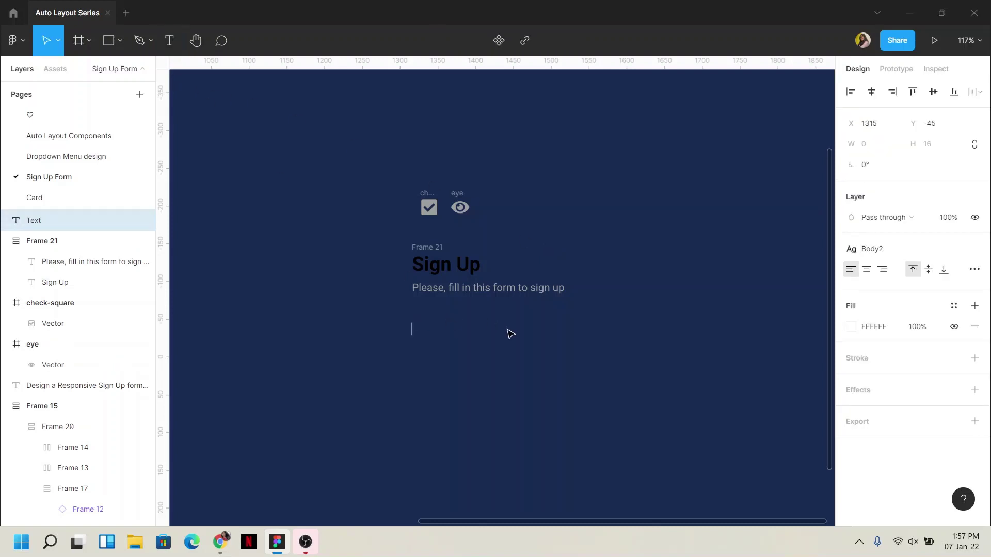
{"action": "type", "text": "Password"}
{"action": "left_click", "coordinate": [877, 248]}
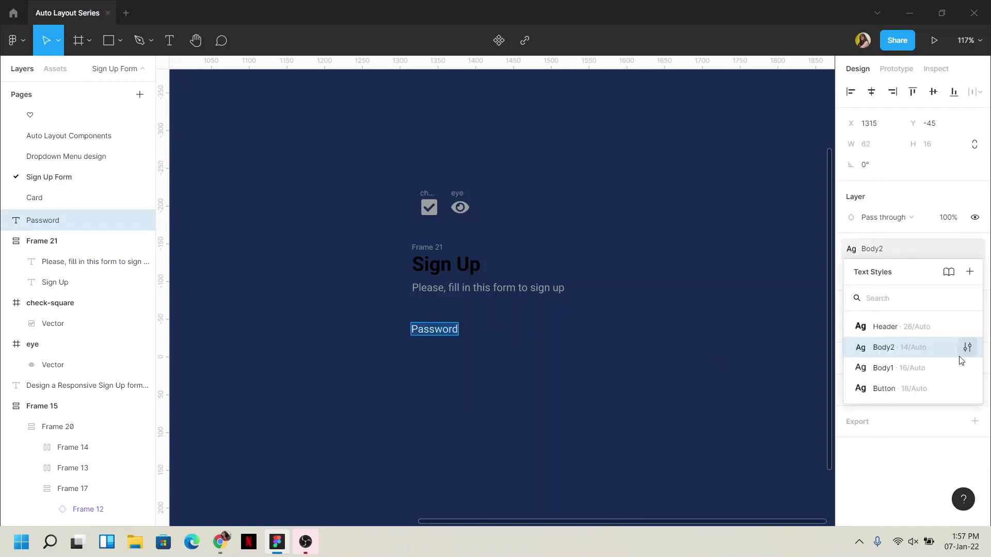
{"action": "left_click", "coordinate": [882, 367]}
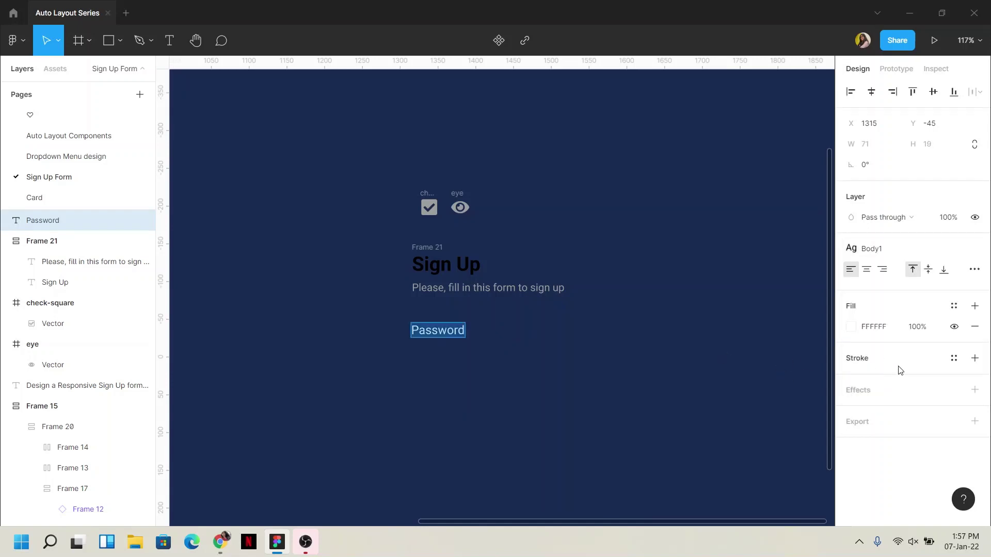
{"action": "left_click", "coordinate": [953, 306]}
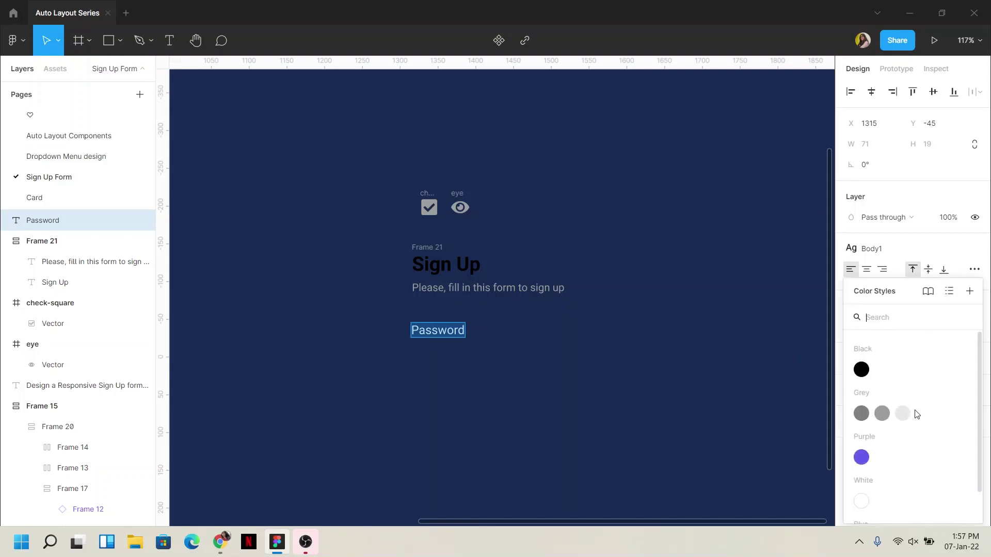
{"action": "left_click", "coordinate": [870, 416]}
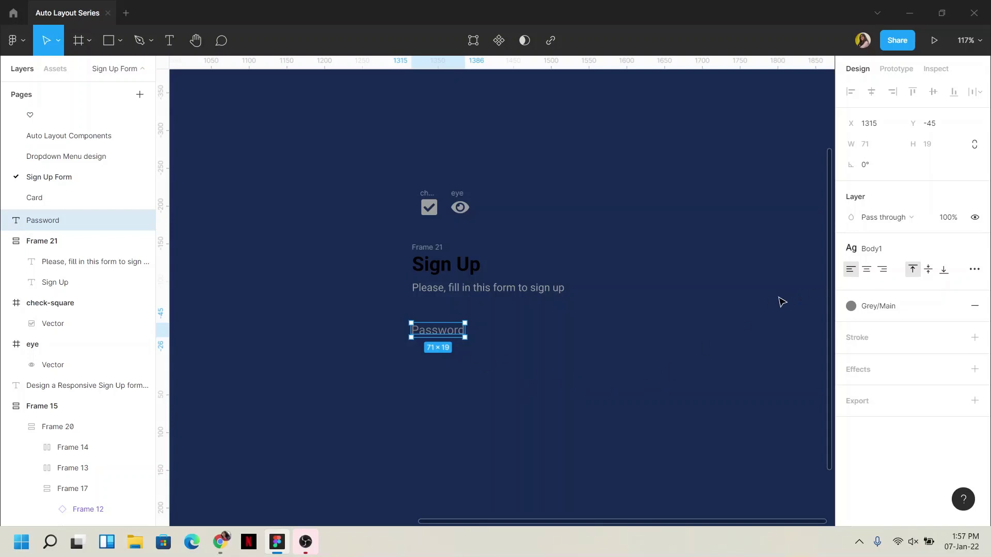
Step: Wrap the Password label in an auto-layout frame filled with Grey/Background
{"action": "key", "text": "shift+a"}
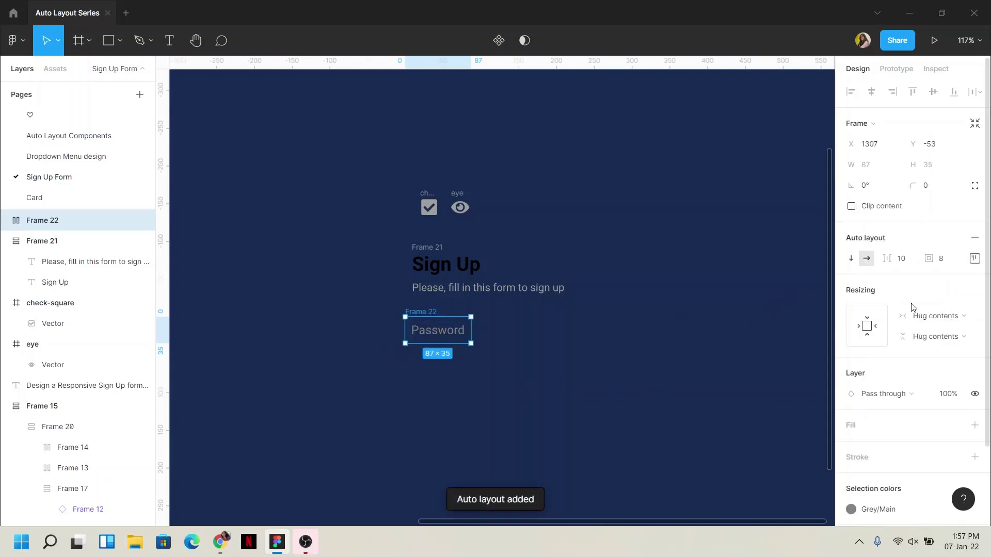
{"action": "left_click", "coordinate": [974, 258]}
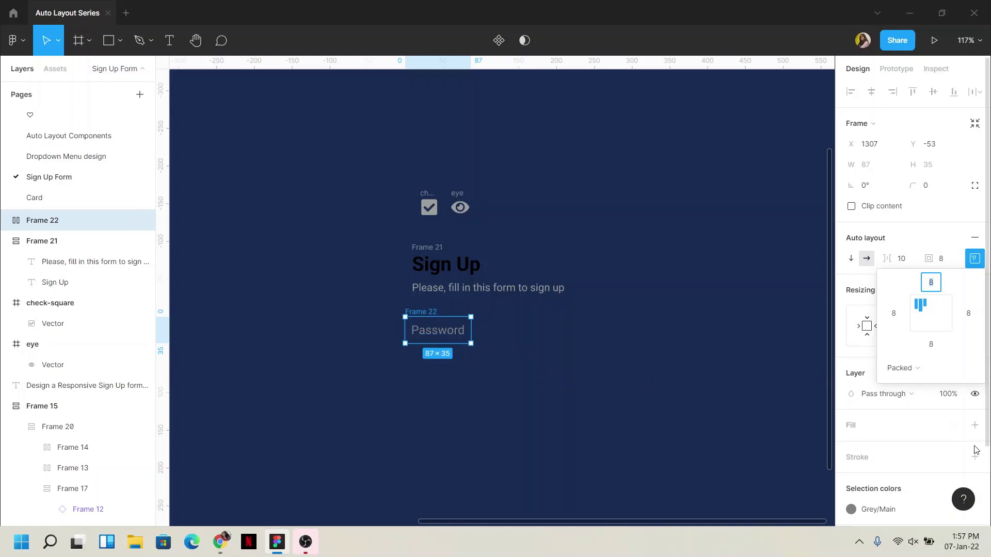
{"action": "left_click", "coordinate": [954, 425]}
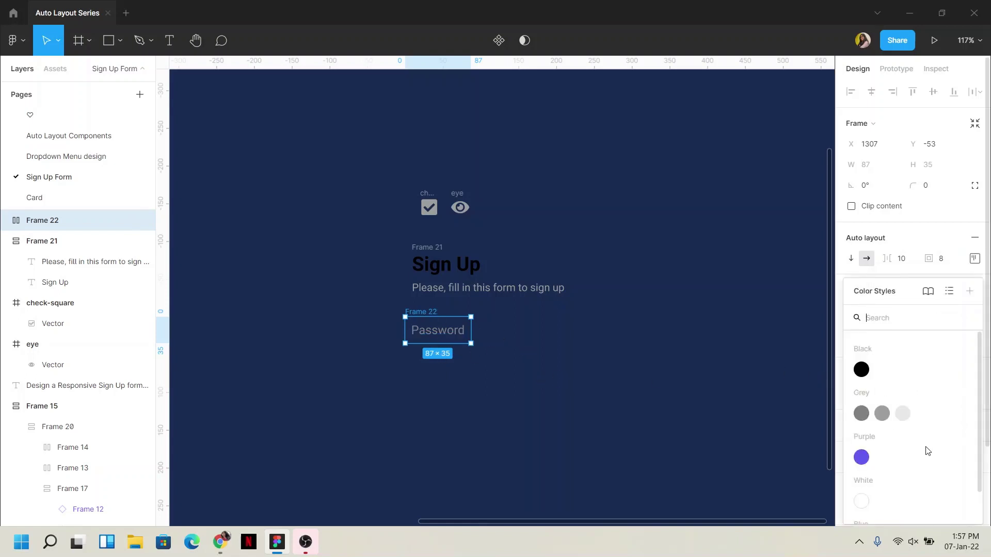
{"action": "left_click", "coordinate": [902, 413]}
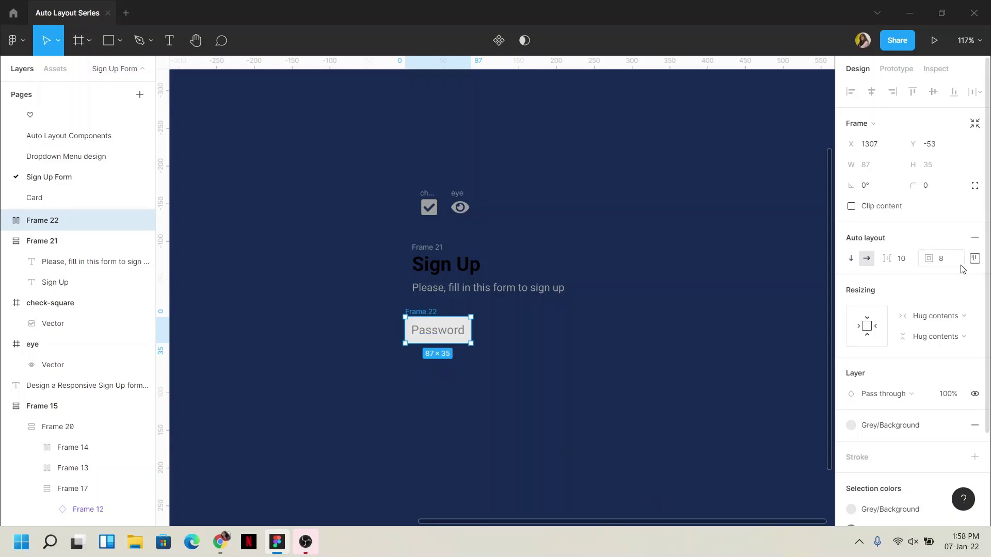
Step: Set Frame 22's top and bottom padding to 10, keeping 8 on the sides
{"action": "left_click", "coordinate": [974, 259]}
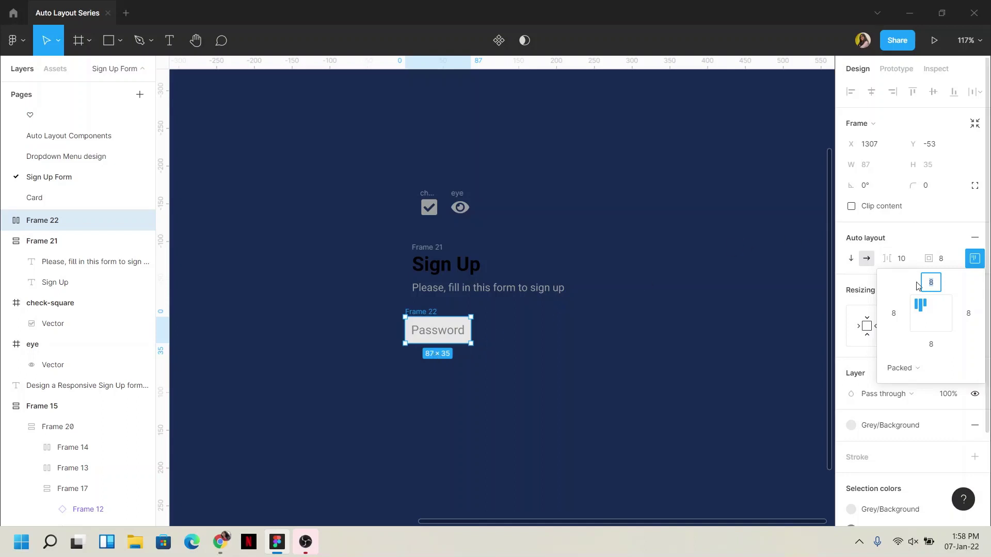
{"action": "key", "text": "Up"}
{"action": "key", "text": "Up"}
{"action": "key", "text": "Up"}
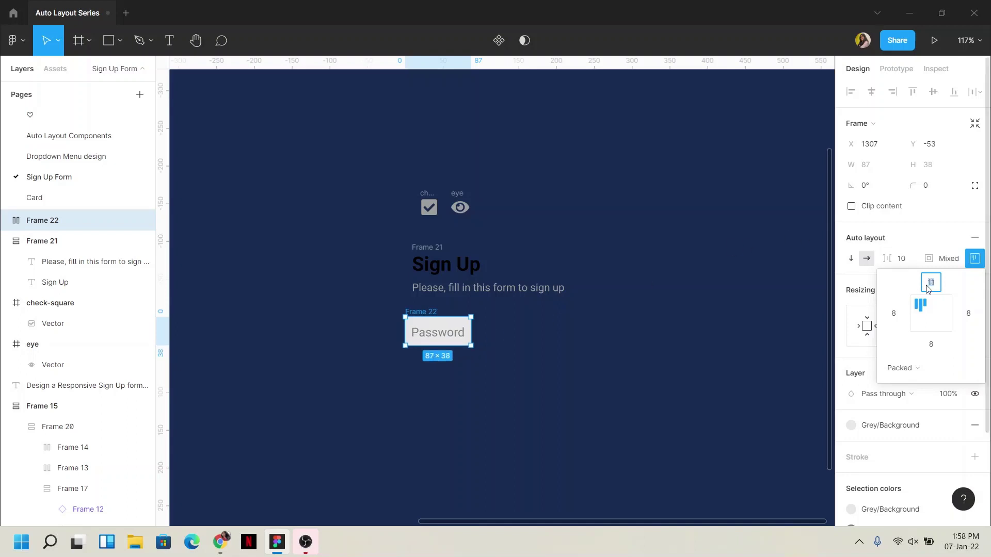
{"action": "key", "text": "Up"}
{"action": "key", "text": "Down"}
{"action": "key", "text": "Down"}
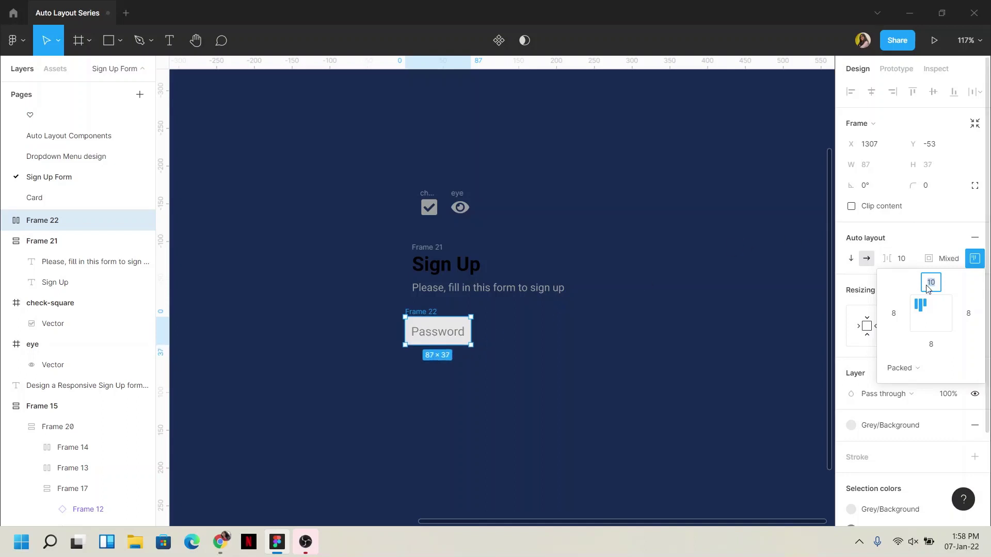
{"action": "left_click", "coordinate": [934, 349]}
{"action": "key", "text": "Up"}
{"action": "key", "text": "Up"}
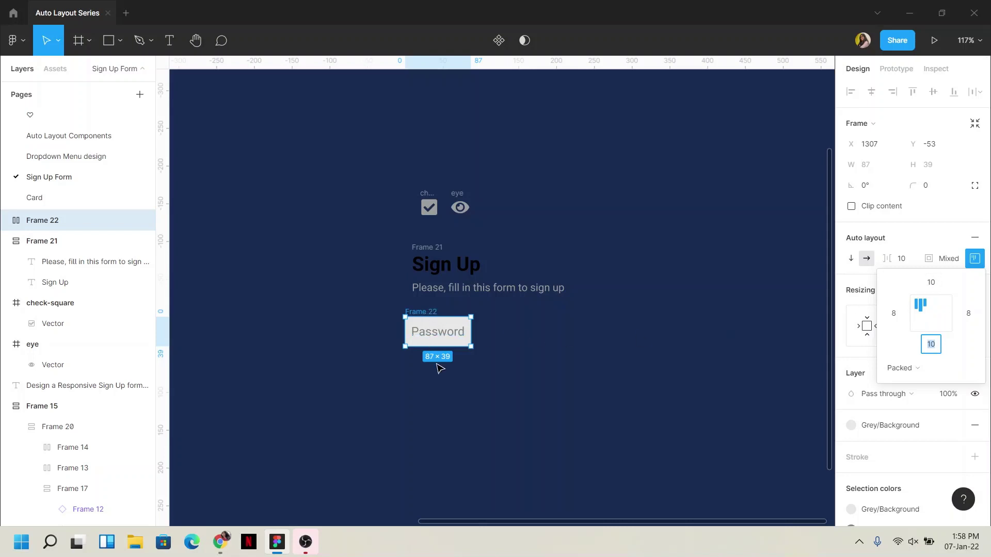
{"action": "left_click", "coordinate": [669, 375]}
{"action": "left_click", "coordinate": [424, 313]}
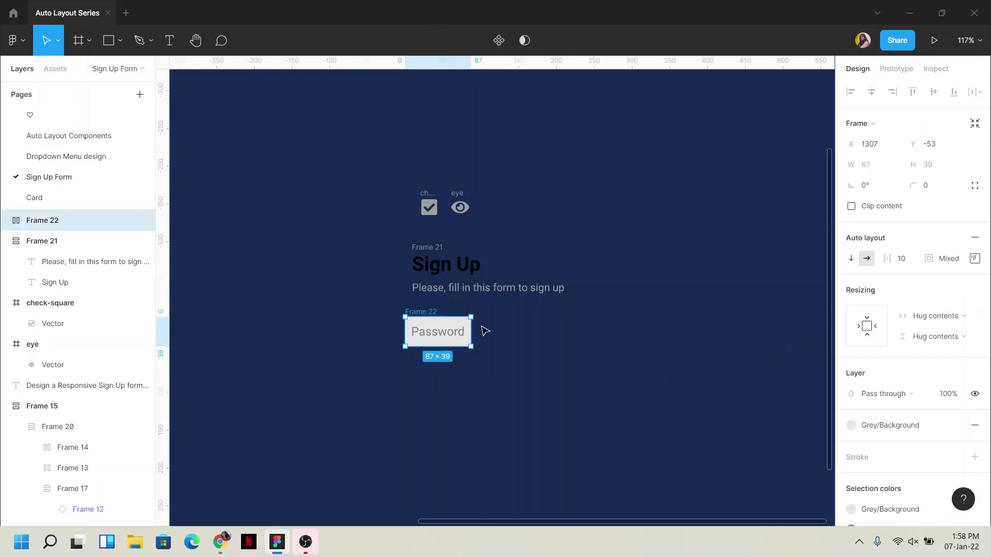
Step: Widen the Password box to about 300 and give it 6 px rounded corners
{"action": "left_click_drag", "start_coordinate": [476, 334], "coordinate": [632, 329]}
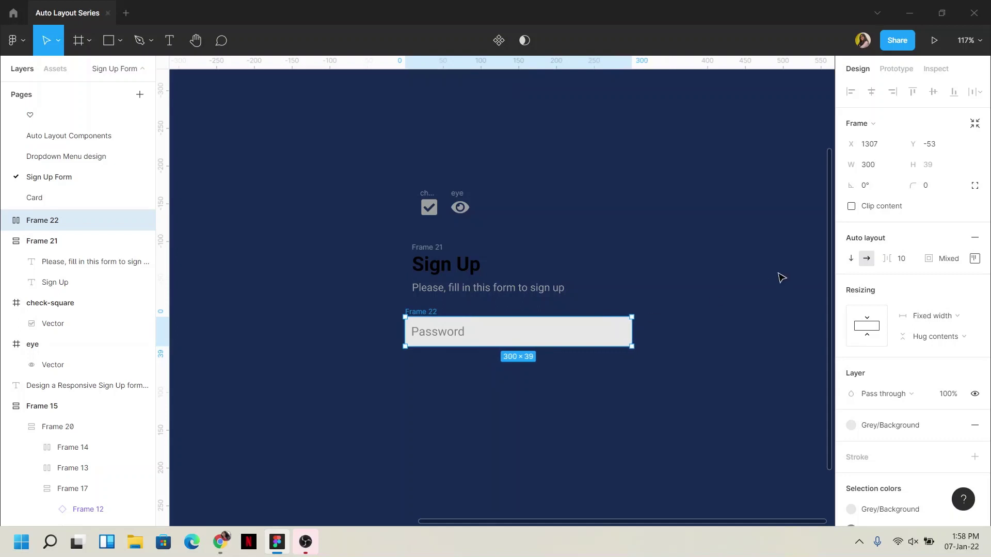
{"action": "left_click", "coordinate": [934, 194]}
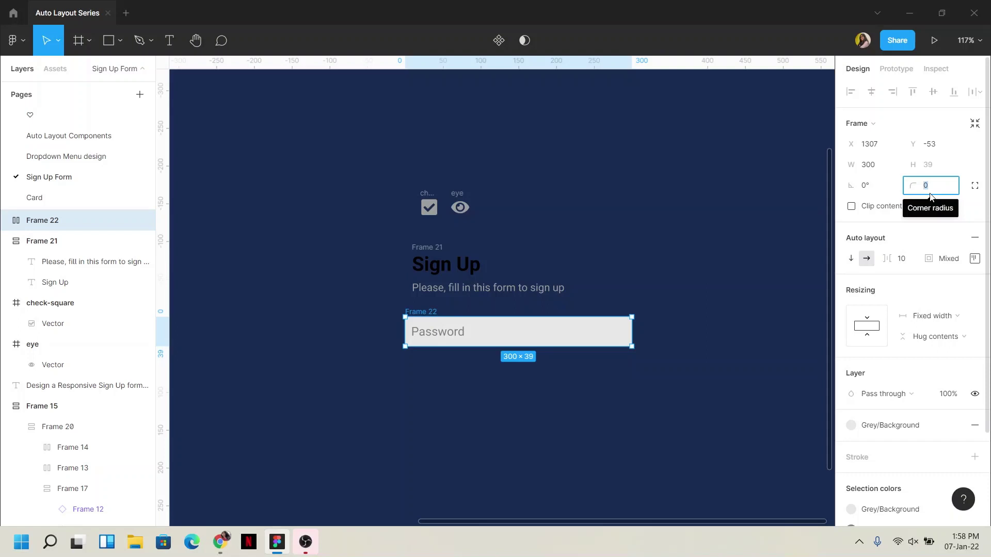
{"action": "type", "text": "6"}
{"action": "left_click", "coordinate": [747, 336]}
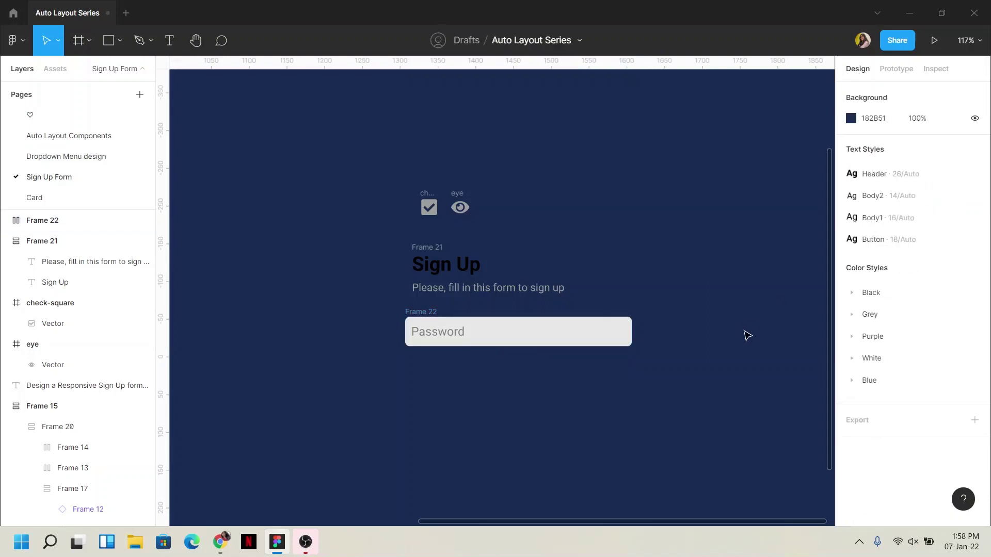
Step: Set the Password text to Fill container and check its surrounding spacing
{"action": "left_click", "coordinate": [409, 318]}
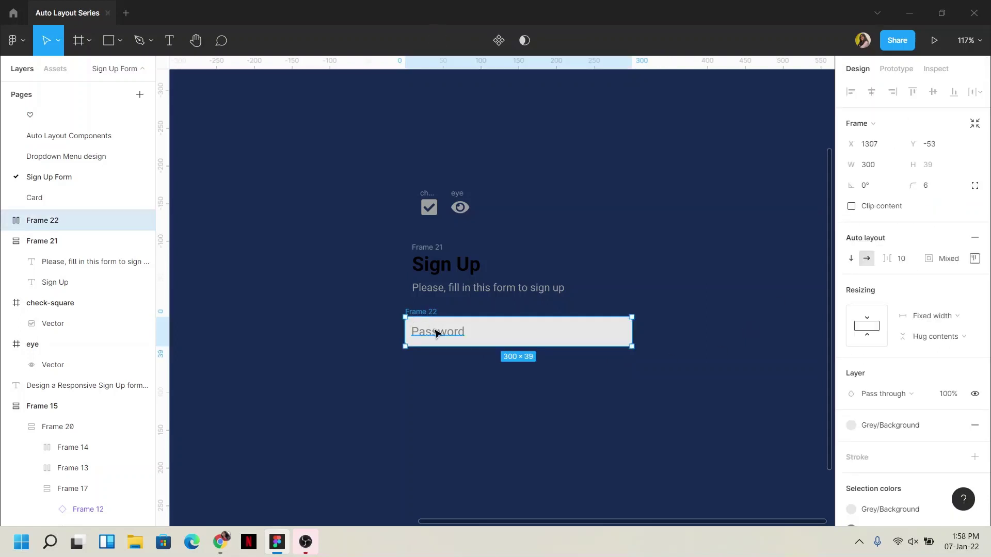
{"action": "left_click", "coordinate": [436, 333]}
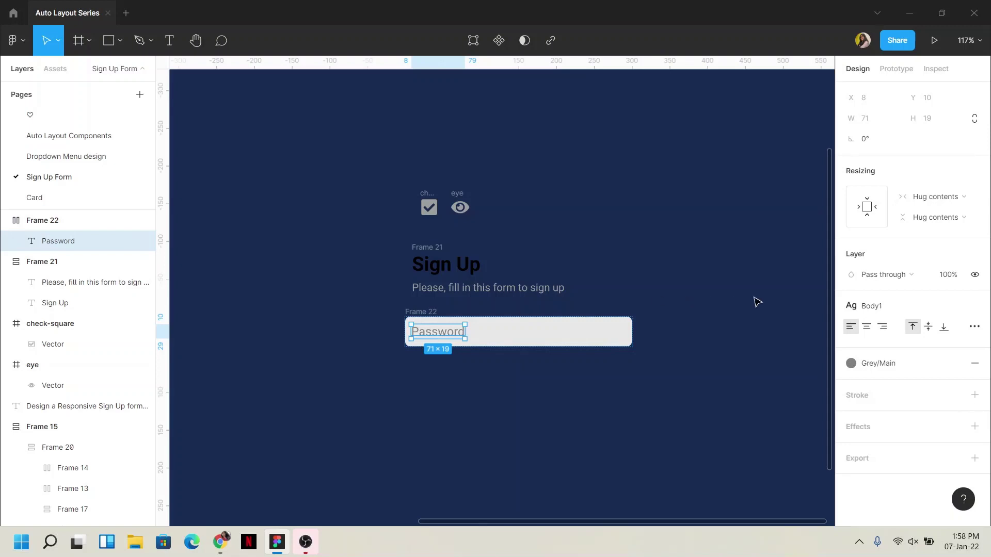
{"action": "left_click", "coordinate": [935, 197]}
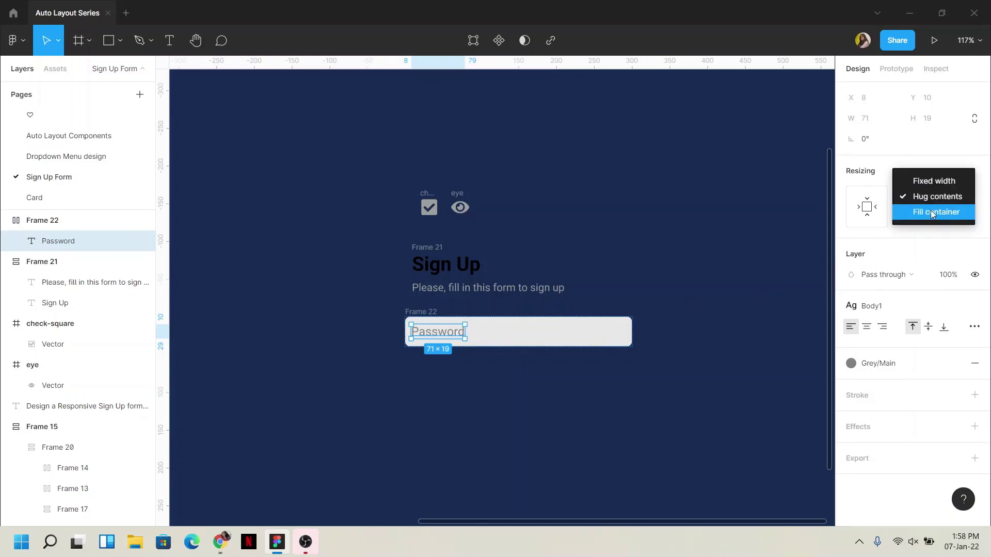
{"action": "left_click", "coordinate": [931, 214]}
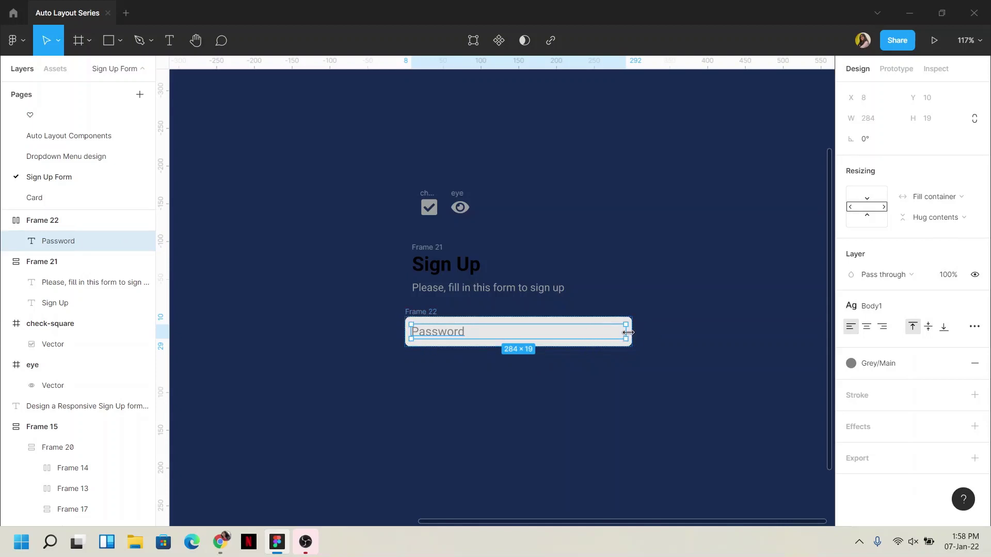
{"action": "scroll", "coordinate": [471, 342], "scroll_direction": "up", "scroll_amount": 3, "text": "ctrl"}
{"action": "scroll", "coordinate": [453, 348], "scroll_direction": "up", "scroll_amount": 3, "text": "ctrl"}
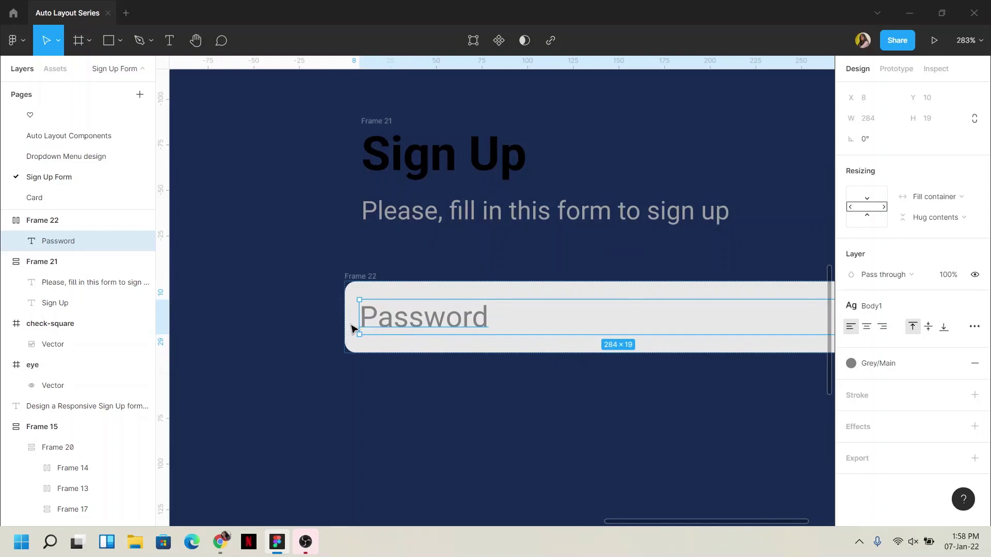
{"action": "key", "text": "alt"}
{"action": "scroll", "coordinate": [619, 338], "scroll_direction": "right", "scroll_amount": 5}
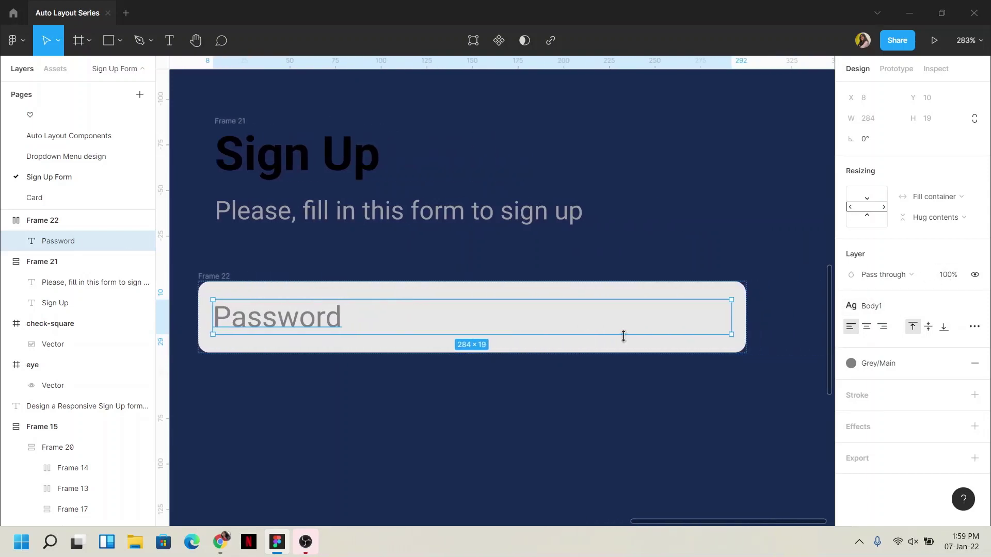
Step: Move the eye icon into Frame 22, placing it after the Password text
{"action": "left_click", "coordinate": [731, 265]}
{"action": "scroll", "coordinate": [542, 304], "scroll_direction": "down", "scroll_amount": 3, "text": "ctrl"}
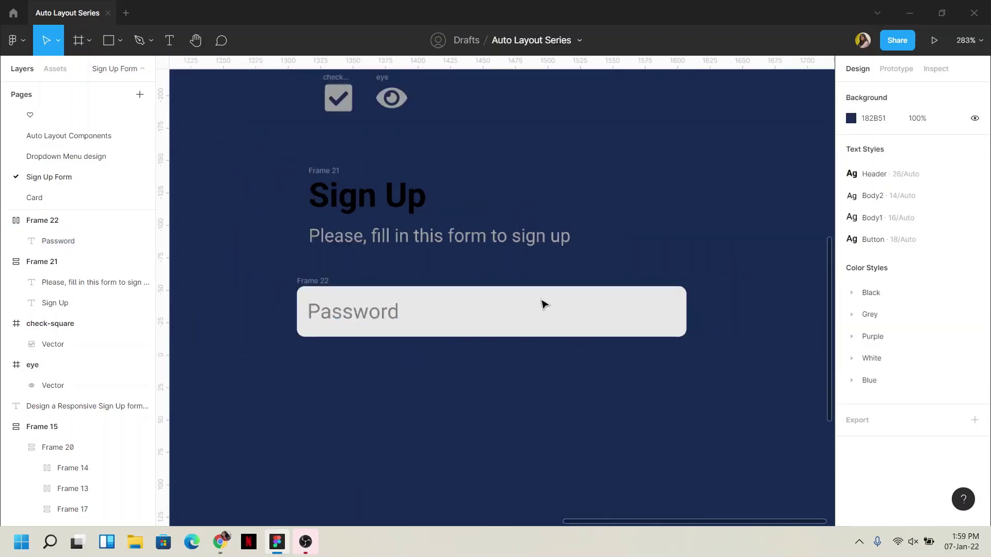
{"action": "scroll", "coordinate": [633, 305], "scroll_direction": "down", "scroll_amount": 2, "text": "ctrl"}
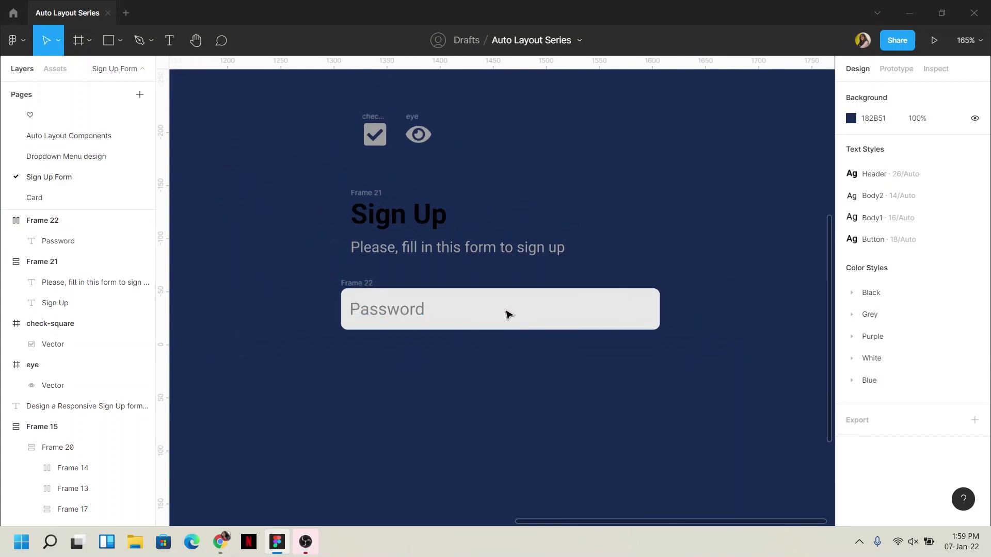
{"action": "scroll", "coordinate": [418, 155], "scroll_direction": "down", "scroll_amount": 3, "text": "ctrl"}
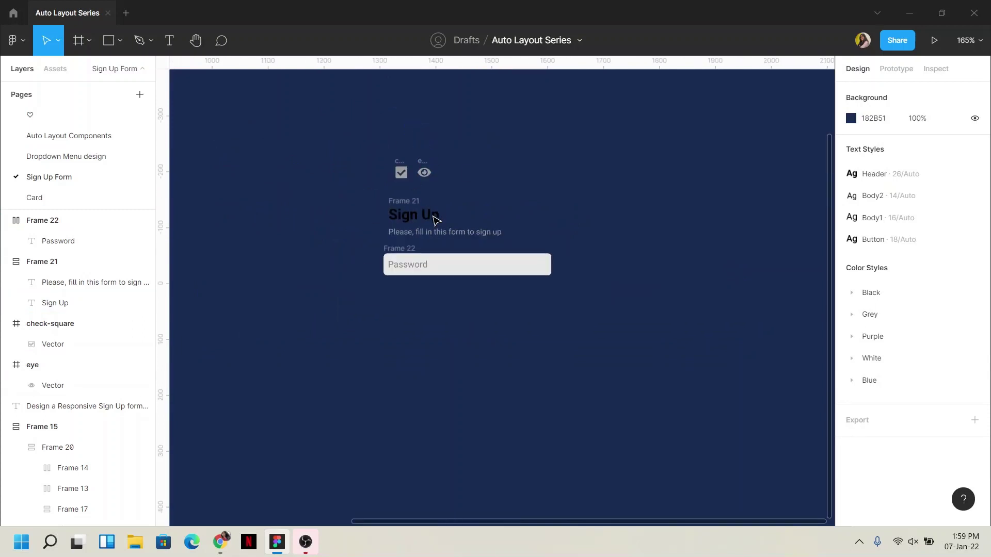
{"action": "scroll", "coordinate": [431, 216], "scroll_direction": "left", "scroll_amount": 2}
{"action": "scroll", "coordinate": [458, 289], "scroll_direction": "left", "scroll_amount": 5}
{"action": "scroll", "coordinate": [419, 389], "scroll_direction": "up", "scroll_amount": 5, "text": "ctrl"}
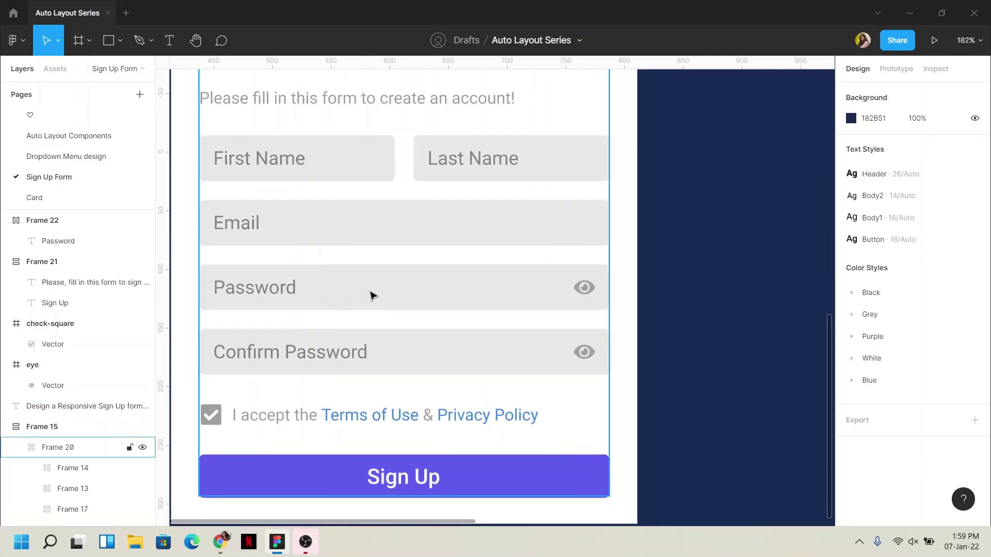
{"action": "left_click_drag", "start_coordinate": [766, 269], "coordinate": [254, 501]}
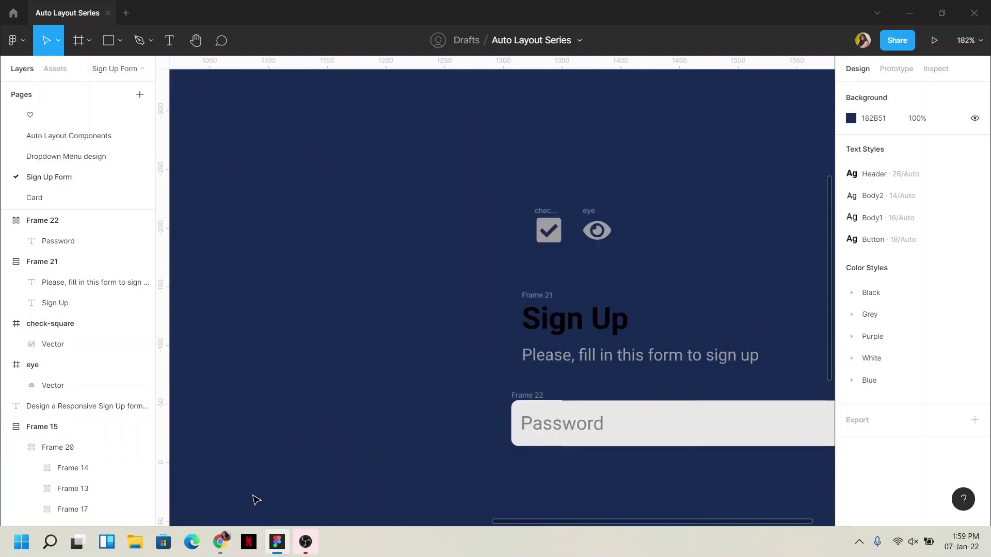
{"action": "left_click_drag", "start_coordinate": [356, 354], "coordinate": [211, 315]}
{"action": "mouse_move", "coordinate": [420, 168]}
{"action": "left_mouse_down"}
{"action": "mouse_move", "coordinate": [709, 373]}
{"action": "mouse_move", "coordinate": [687, 369]}
{"action": "left_mouse_up"}
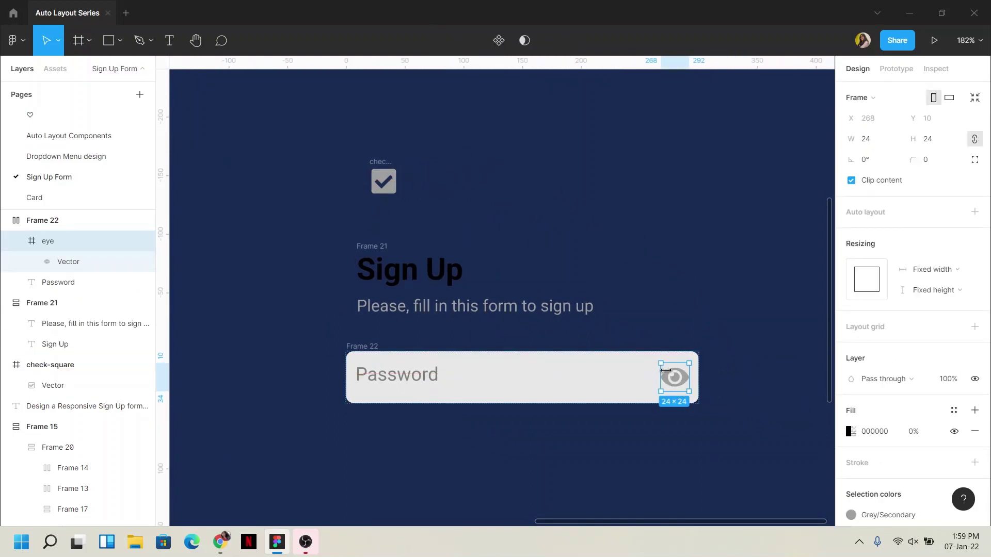
Step: Resize the eye icon to 20 px wide
{"action": "left_click", "coordinate": [877, 145]}
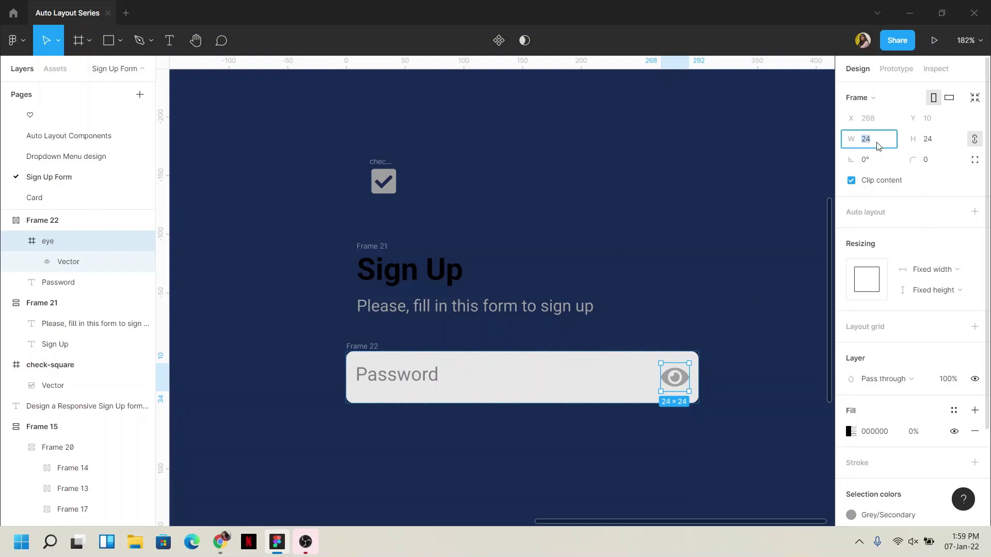
{"action": "type", "text": "18"}
{"action": "left_click", "coordinate": [621, 225]}
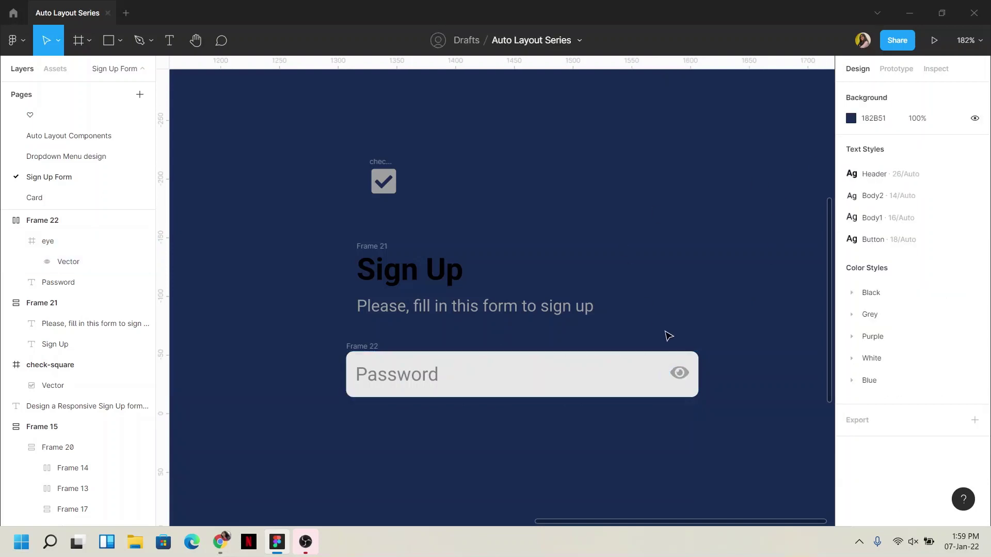
{"action": "left_click", "coordinate": [679, 372]}
{"action": "left_click", "coordinate": [883, 143]}
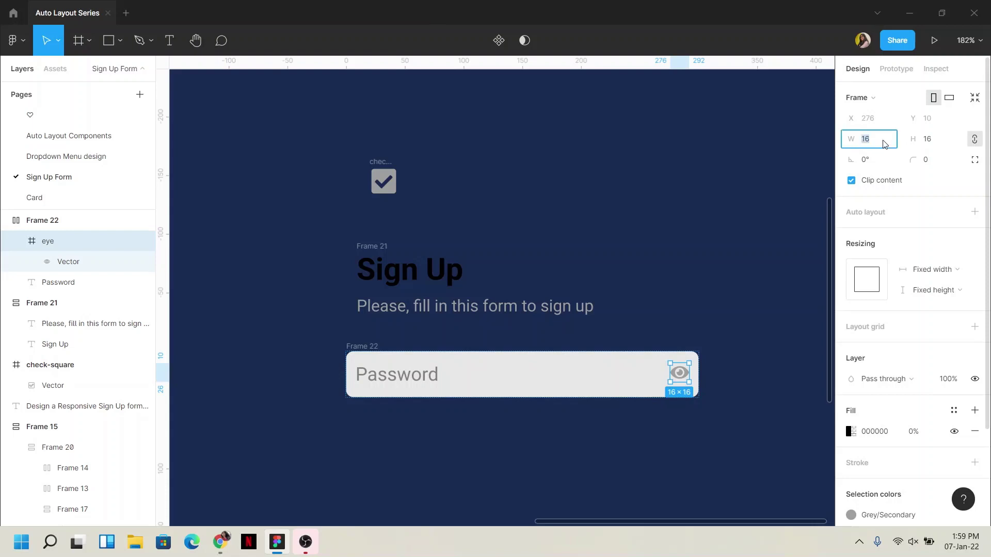
{"action": "type", "text": "20"}
{"action": "key", "text": "Return"}
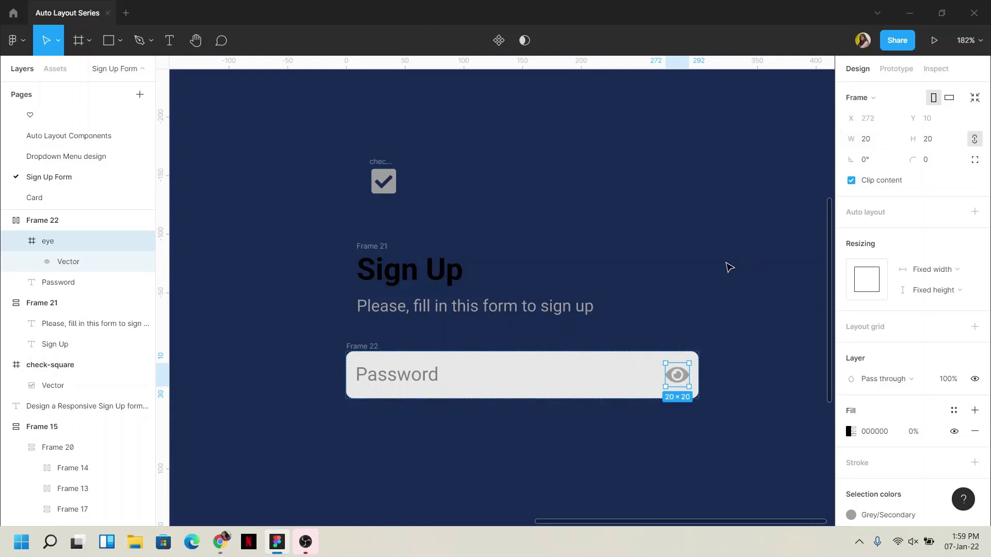
{"action": "left_click", "coordinate": [721, 271]}
Step: Check the field's padding and confirm the eye icon sits 8 px from the right edge
{"action": "left_click", "coordinate": [367, 347]}
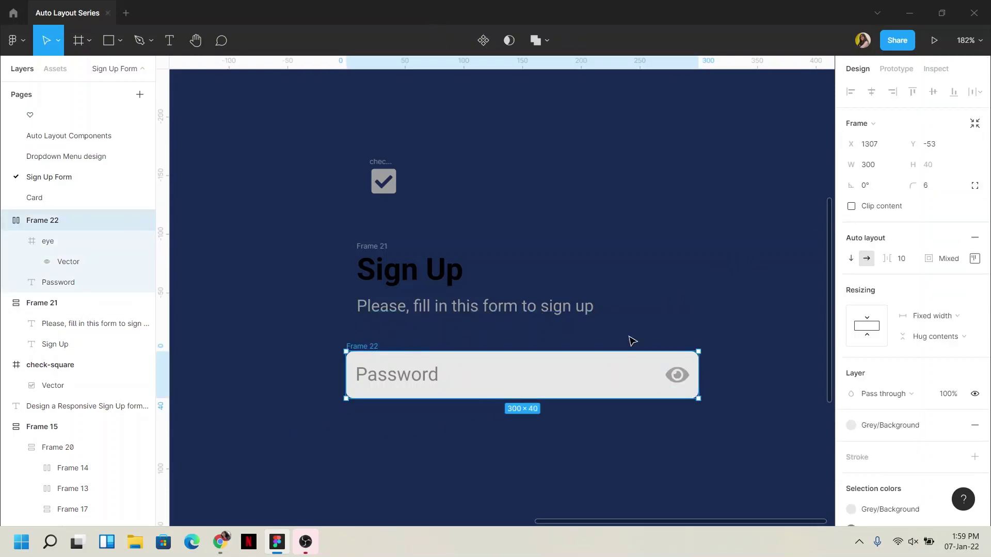
{"action": "left_click", "coordinate": [974, 259]}
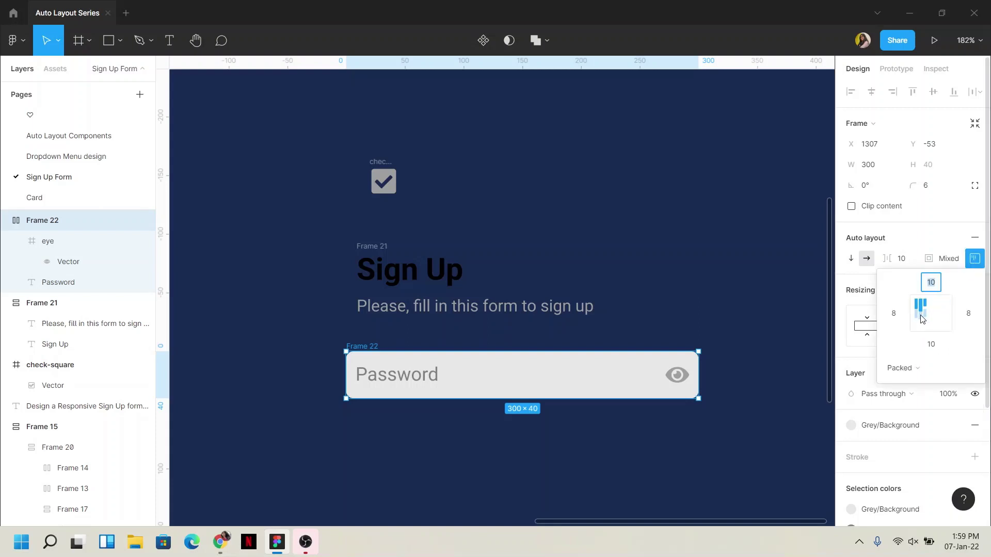
{"action": "left_click", "coordinate": [733, 337]}
{"action": "scroll", "coordinate": [694, 373], "scroll_direction": "up", "scroll_amount": 2}
{"action": "scroll", "coordinate": [691, 376], "scroll_direction": "up", "scroll_amount": 2}
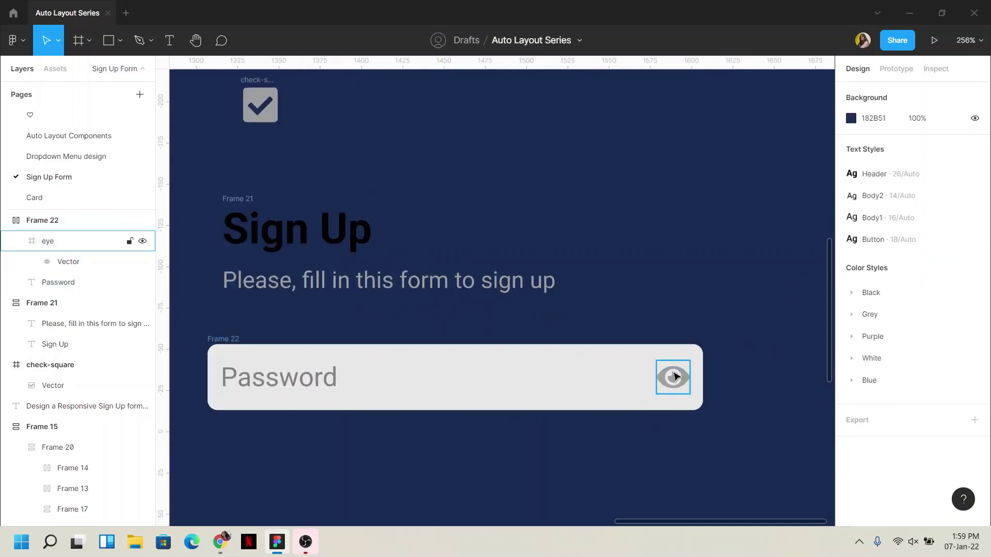
{"action": "left_click", "coordinate": [680, 381]}
{"action": "key", "text": "alt"}
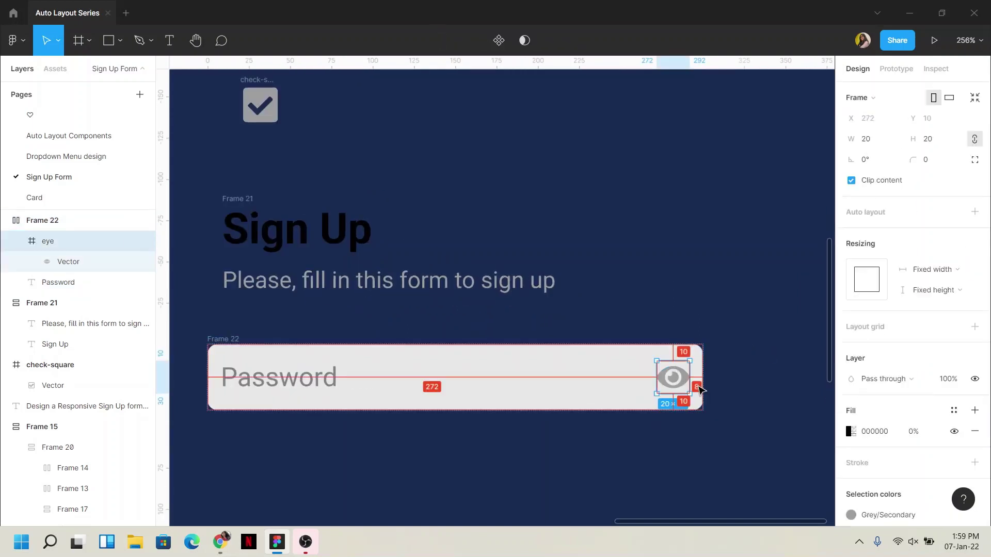
{"action": "left_click", "coordinate": [645, 259]}
{"action": "scroll", "coordinate": [646, 259], "scroll_direction": "down", "scroll_amount": 1}
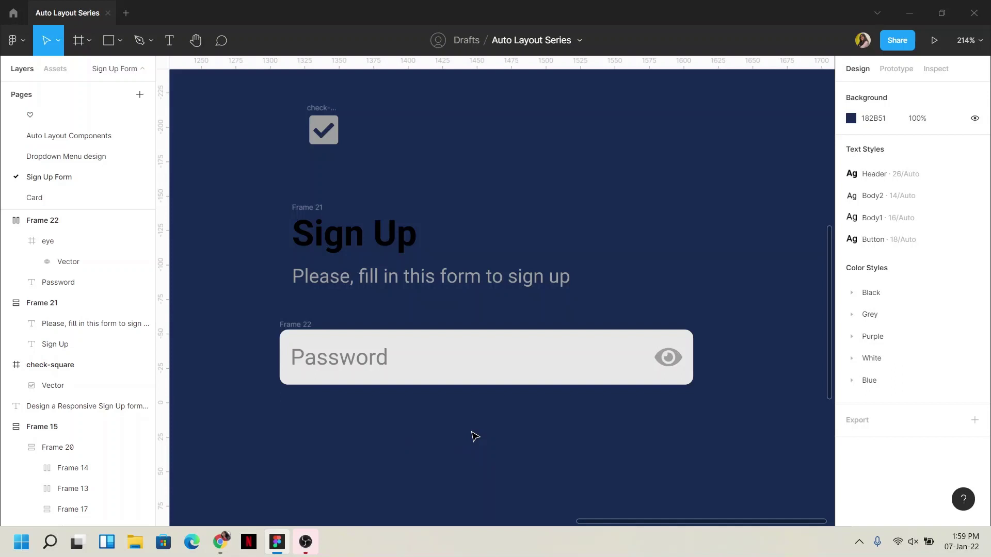
Step: Turn the Password field (Frame 22) into a component
{"action": "left_click", "coordinate": [306, 332]}
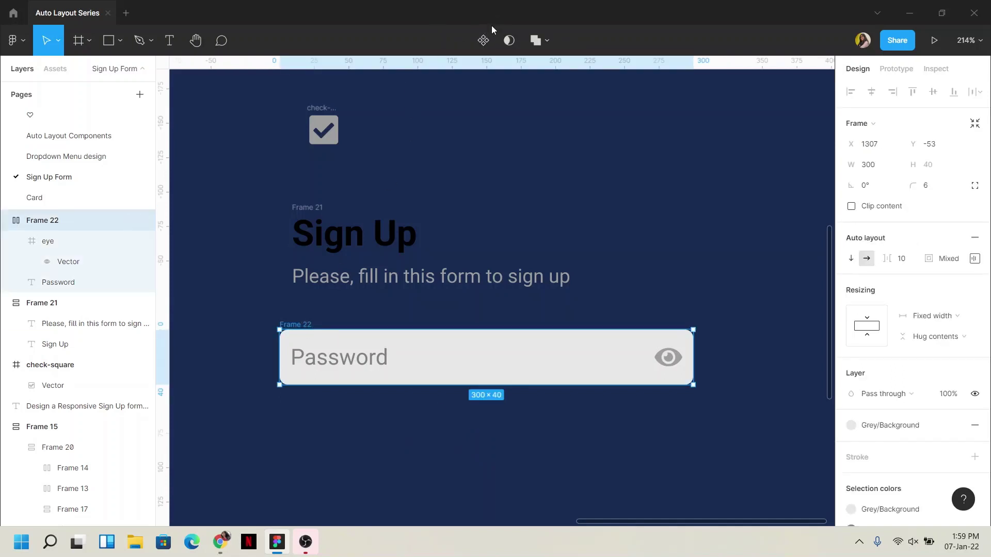
{"action": "left_click", "coordinate": [483, 40]}
{"action": "scroll", "coordinate": [464, 242], "scroll_direction": "down", "scroll_amount": 3}
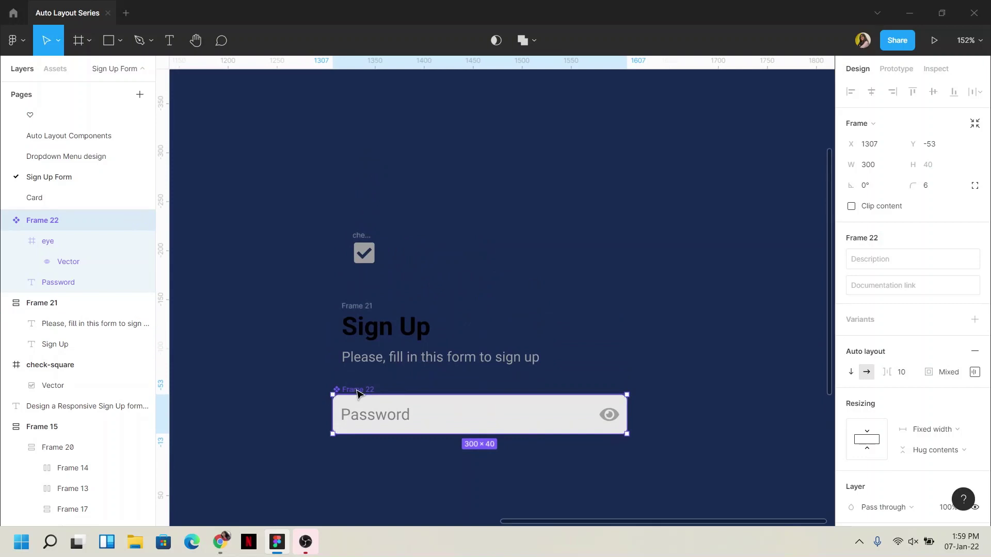
Step: Alt-drag a copy of the Password field below the subtitle and relabel it 'First Name'
{"action": "mouse_move", "coordinate": [357, 393]}
{"action": "left_mouse_down"}
{"action": "mouse_move", "coordinate": [358, 152]}
{"action": "mouse_move", "coordinate": [434, 441]}
{"action": "left_mouse_up"}
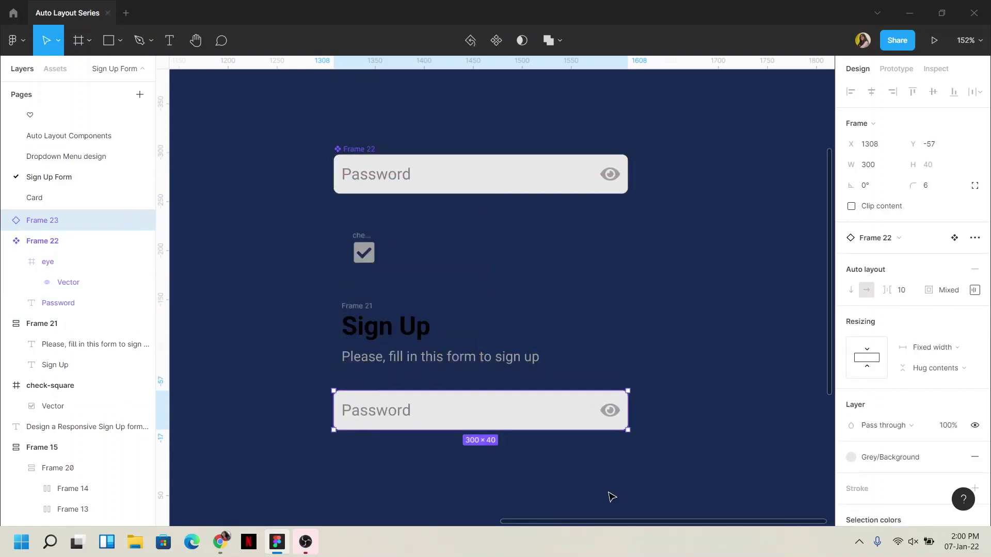
{"action": "left_click", "coordinate": [380, 451]}
{"action": "scroll", "coordinate": [371, 411], "scroll_direction": "up", "scroll_amount": 2}
{"action": "left_click", "coordinate": [407, 406]}
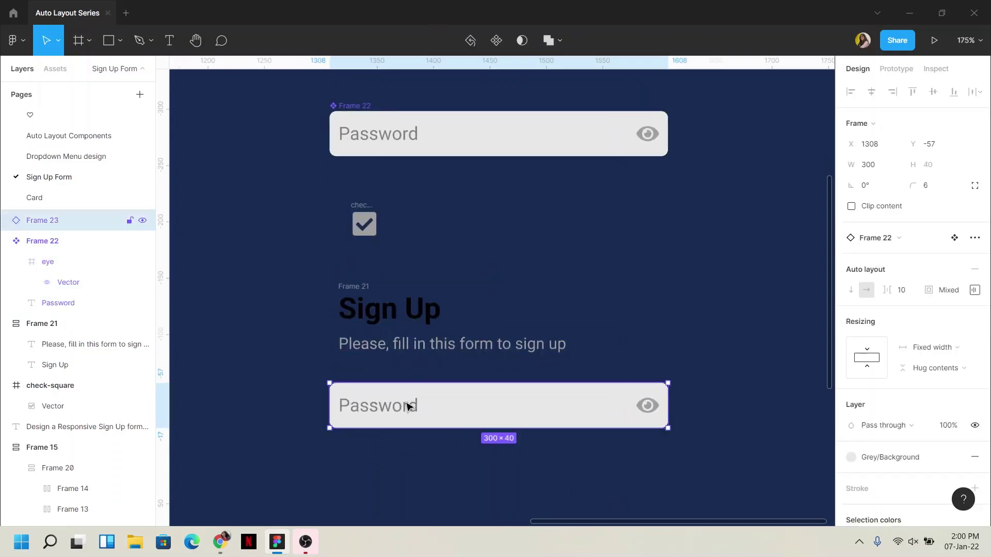
{"action": "double_click", "coordinate": [408, 405]}
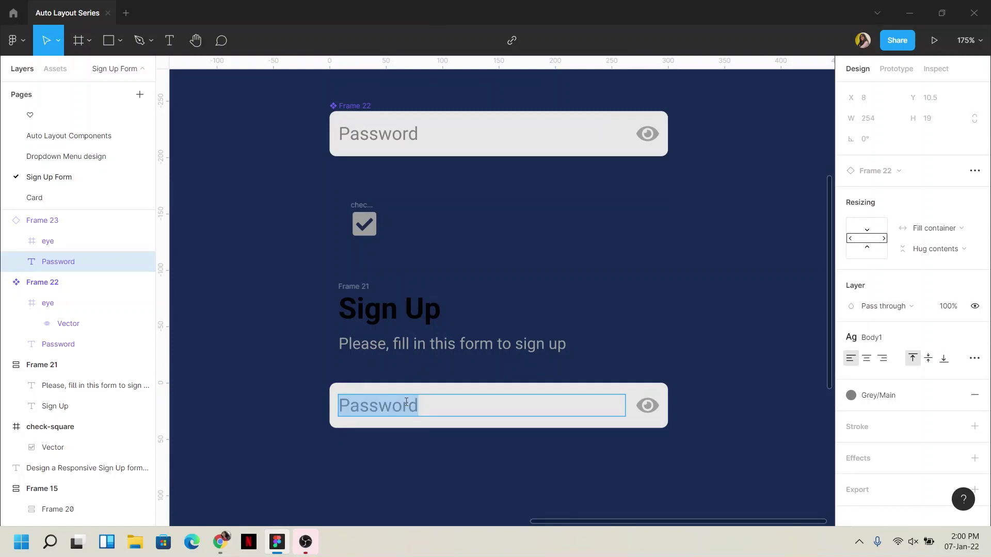
{"action": "type", "text": "Firs"}
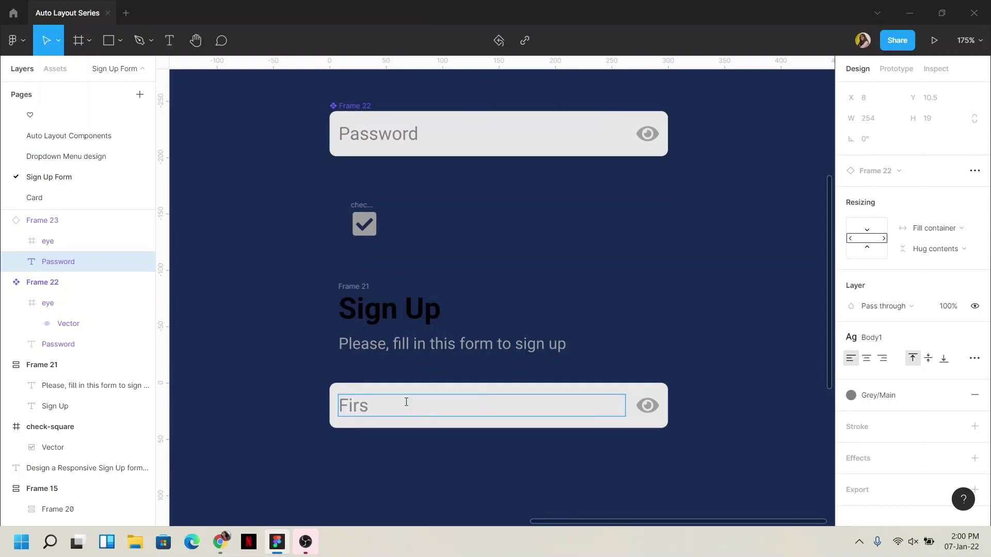
{"action": "type", "text": "t Name"}
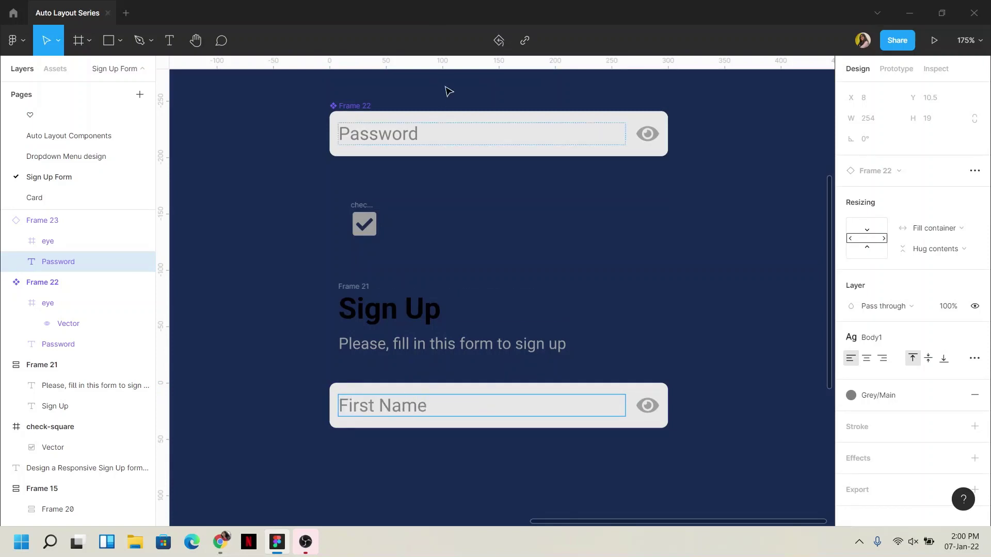
{"action": "mouse_move", "coordinate": [498, 135]}
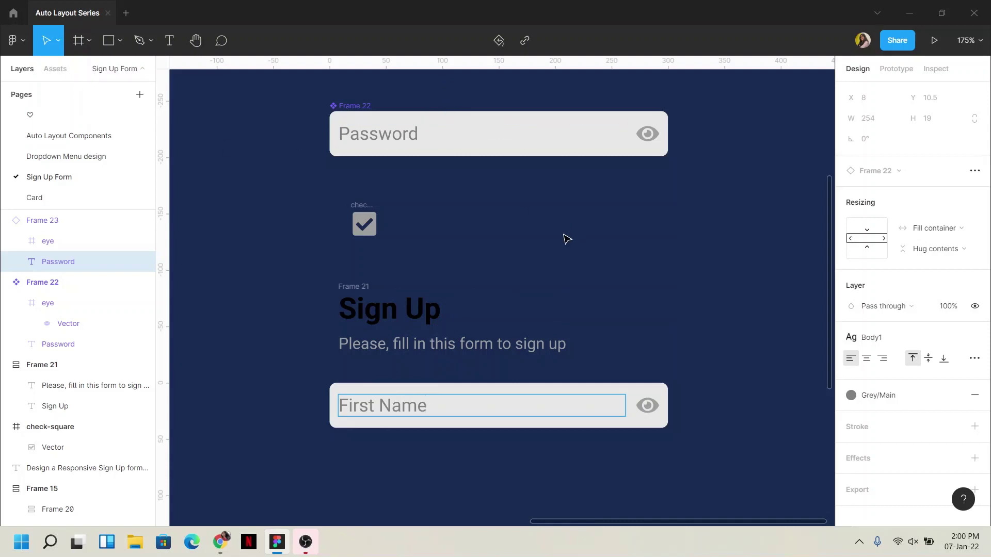
{"action": "key", "text": "Escape"}
Step: Deselect and pan the canvas to view the rest of the Sign Up form
{"action": "scroll", "coordinate": [624, 294], "scroll_direction": "right", "scroll_amount": 2}
{"action": "scroll", "coordinate": [623, 294], "scroll_direction": "down", "scroll_amount": 1}
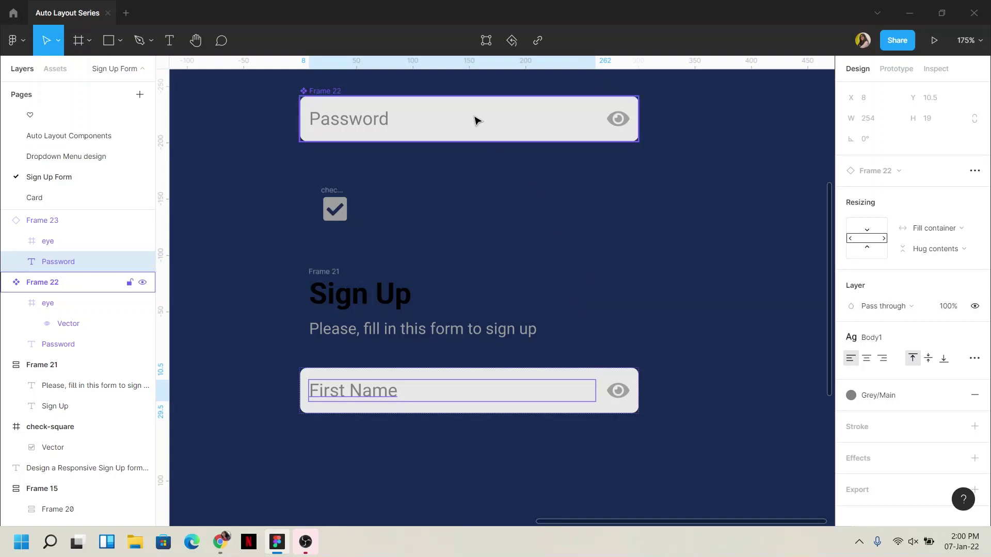
{"action": "left_click", "coordinate": [579, 331]}
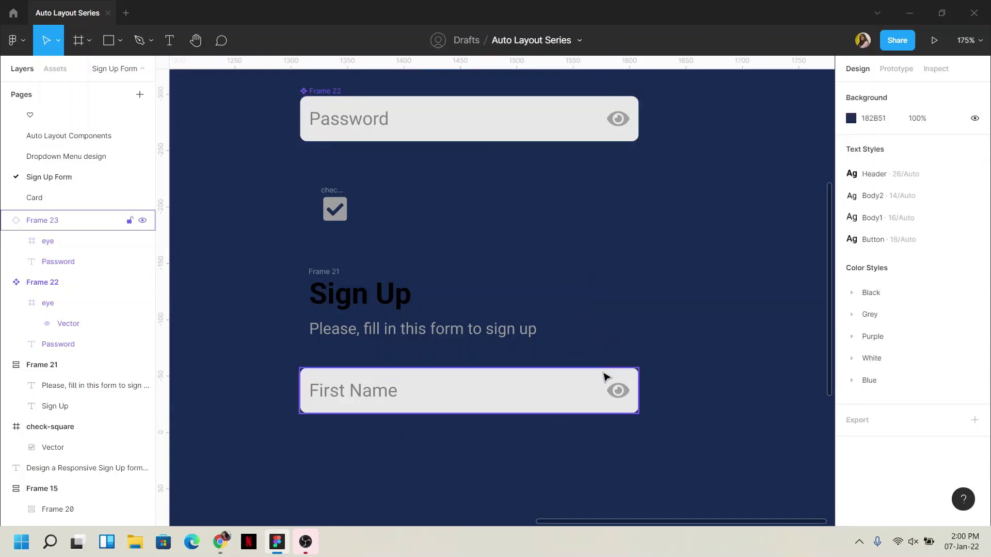
{"action": "left_click_drag", "start_coordinate": [398, 391], "coordinate": [753, 428]}
{"action": "scroll", "coordinate": [752, 427], "scroll_direction": "down", "scroll_amount": 5, "text": "ctrl"}
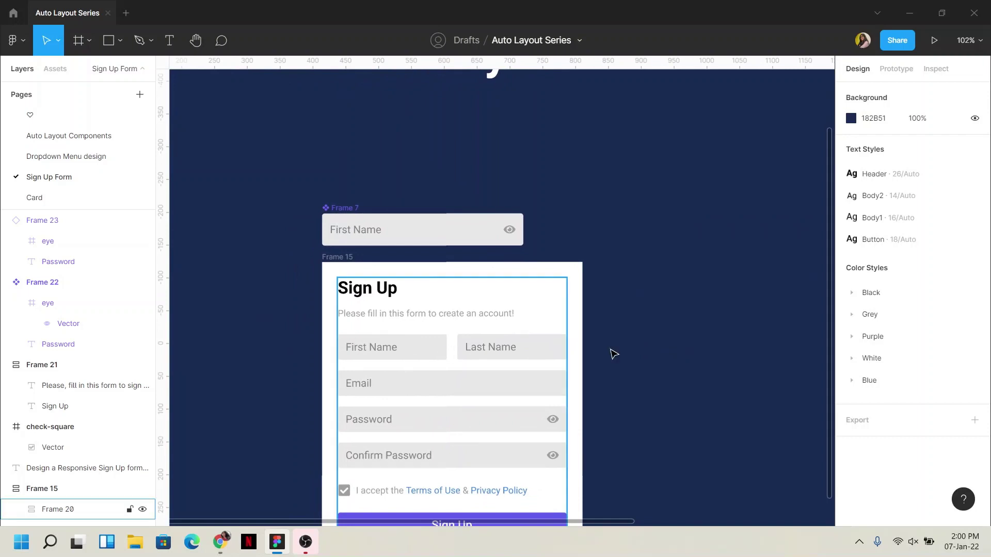
{"action": "scroll", "coordinate": [668, 349], "scroll_direction": "right", "scroll_amount": 10}
{"action": "scroll", "coordinate": [495, 338], "scroll_direction": "up", "scroll_amount": 5}
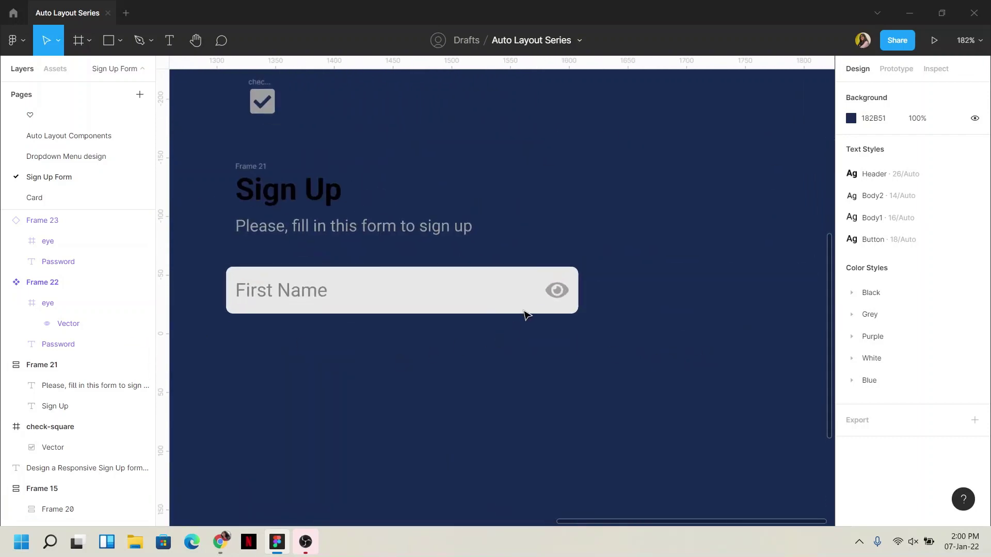
Step: Hide the eye icon in the First Name field instance, leaving a plain 300×39 input
{"action": "left_click", "coordinate": [550, 290]}
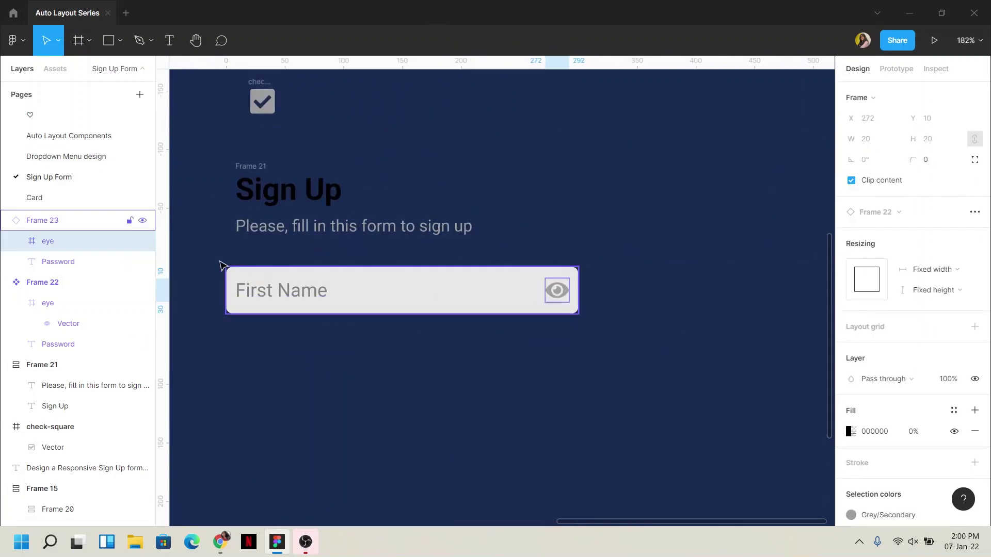
{"action": "mouse_move", "coordinate": [77, 240]}
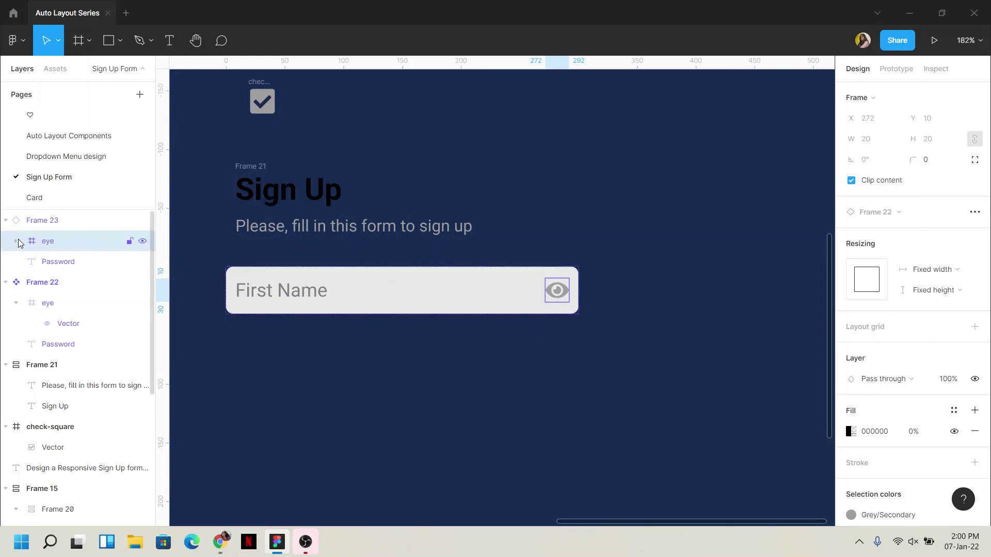
{"action": "left_click", "coordinate": [142, 241]}
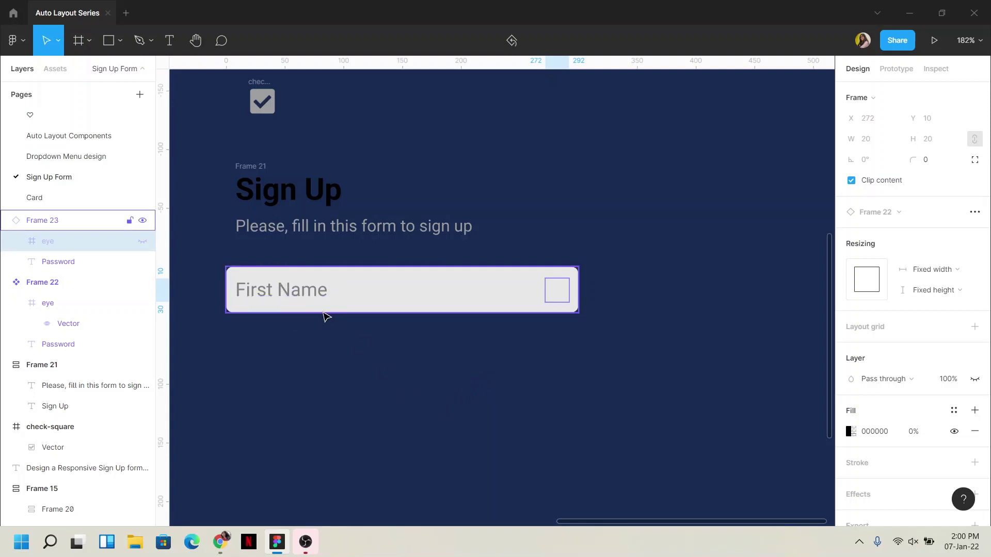
{"action": "left_click", "coordinate": [142, 241]}
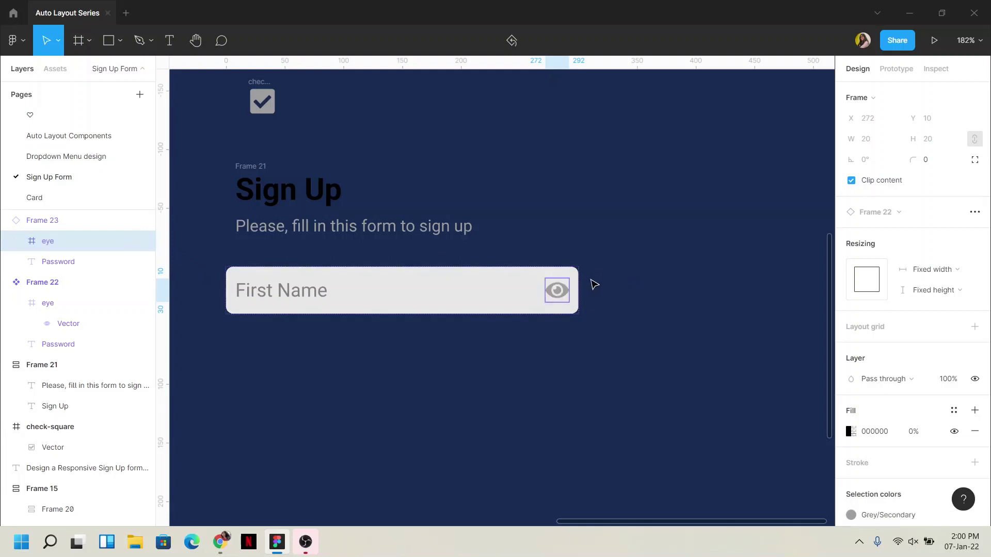
{"action": "key", "text": "ctrl+z"}
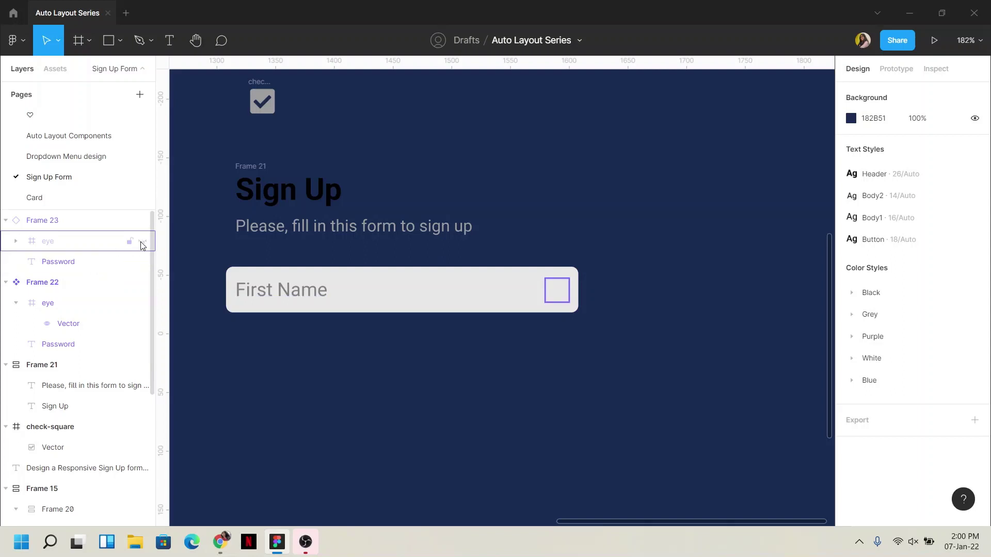
{"action": "scroll", "coordinate": [375, 319], "scroll_direction": "up", "scroll_amount": 3}
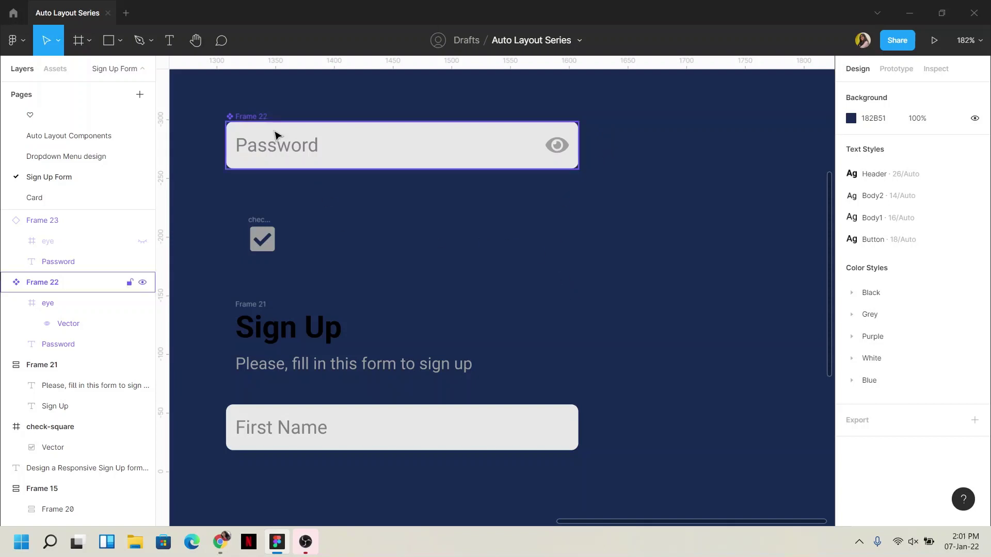
{"action": "scroll", "coordinate": [433, 254], "scroll_direction": "down", "scroll_amount": 2}
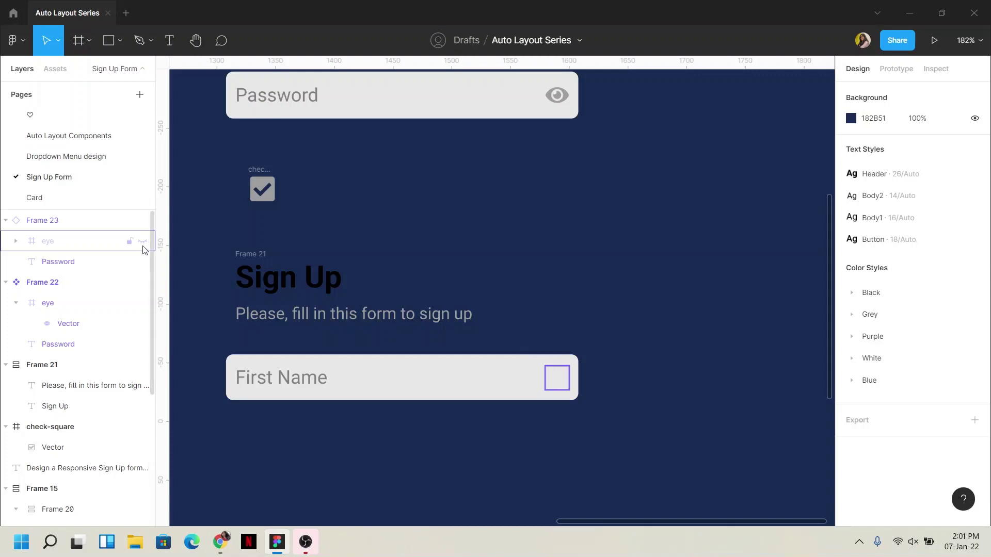
{"action": "scroll", "coordinate": [496, 288], "scroll_direction": "down", "scroll_amount": 3}
{"action": "scroll", "coordinate": [497, 288], "scroll_direction": "down", "scroll_amount": 3}
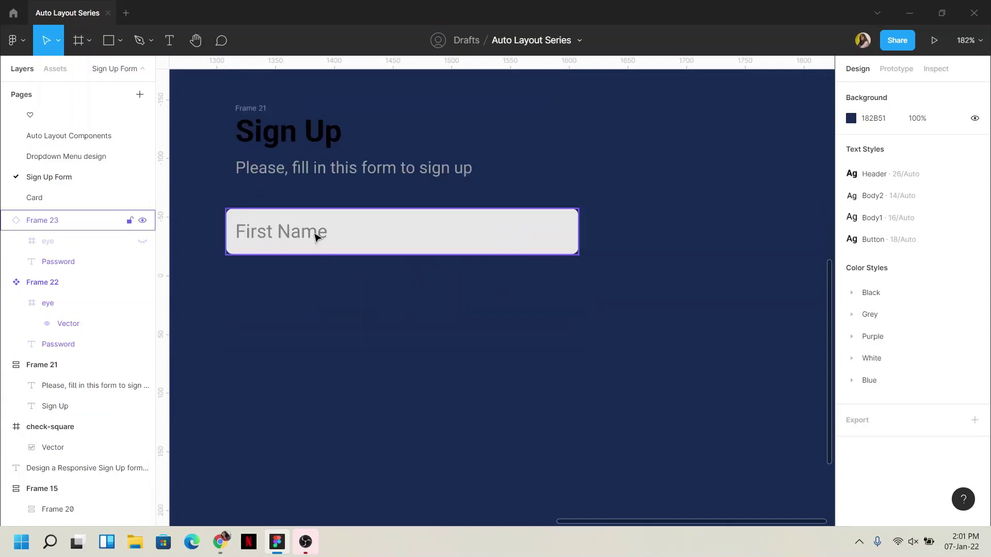
{"action": "left_click", "coordinate": [373, 227]}
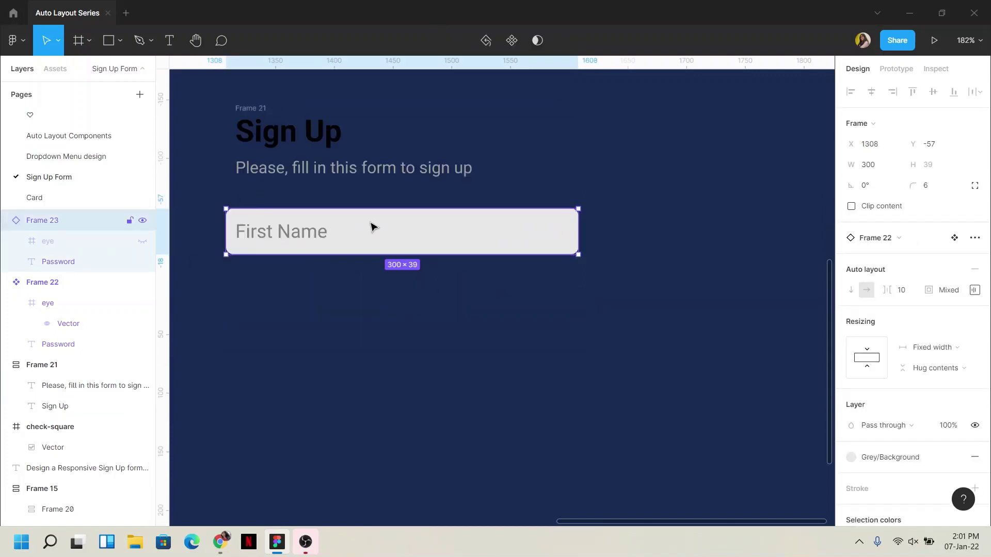
Step: Duplicate the First Name field just below it and relabel the copy 'Last Name'
{"action": "left_click_drag", "start_coordinate": [373, 227], "coordinate": [373, 287], "text": "alt"}
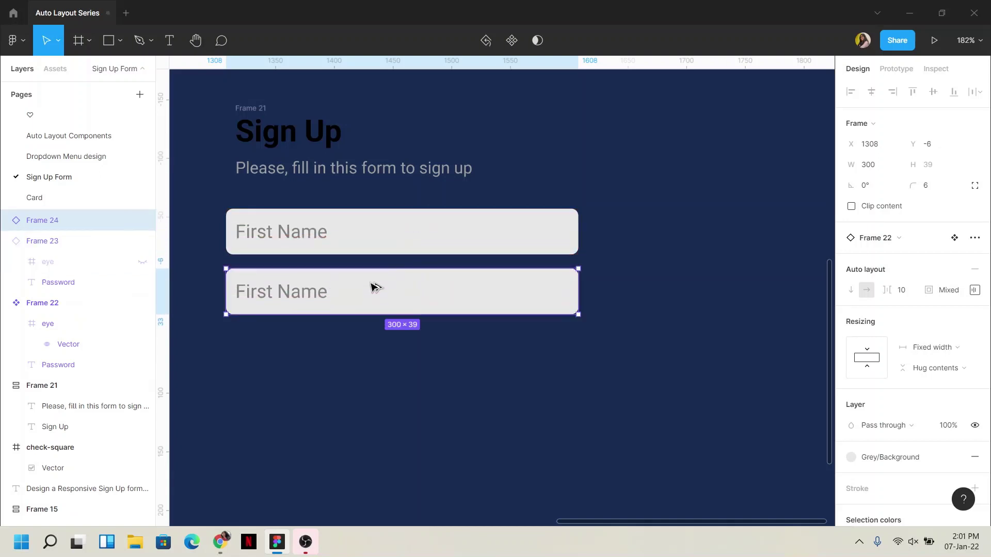
{"action": "double_click", "coordinate": [308, 299]}
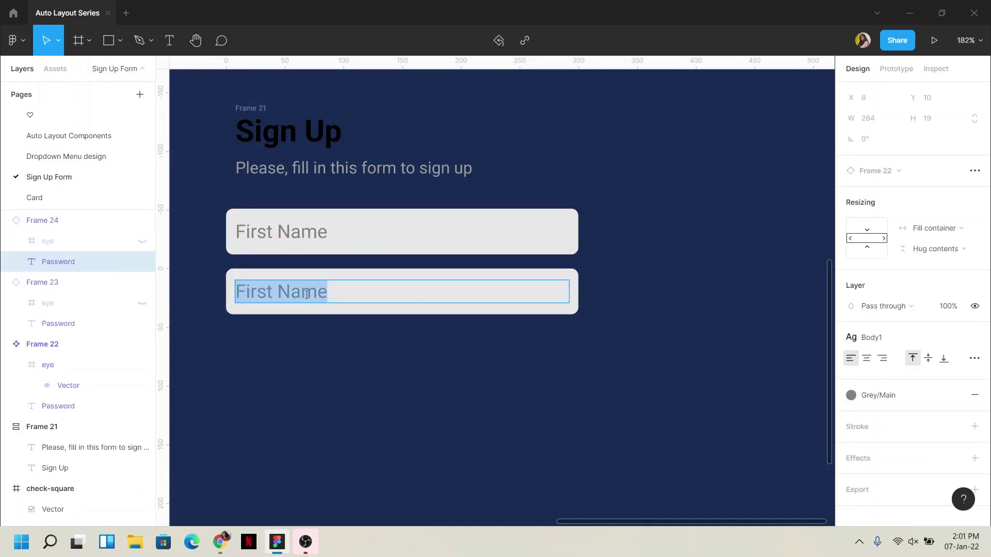
{"action": "type", "text": "Las"}
{"action": "type", "text": "NMa"}
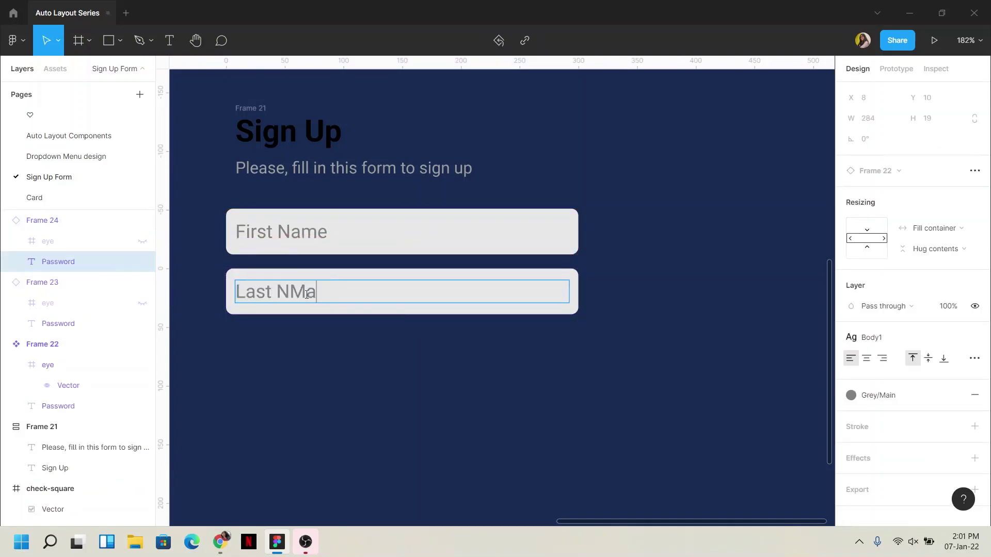
{"action": "key", "text": "BackSpace"}
{"action": "key", "text": "BackSpace"}
{"action": "type", "text": "ame"}
{"action": "key", "text": "Escape"}
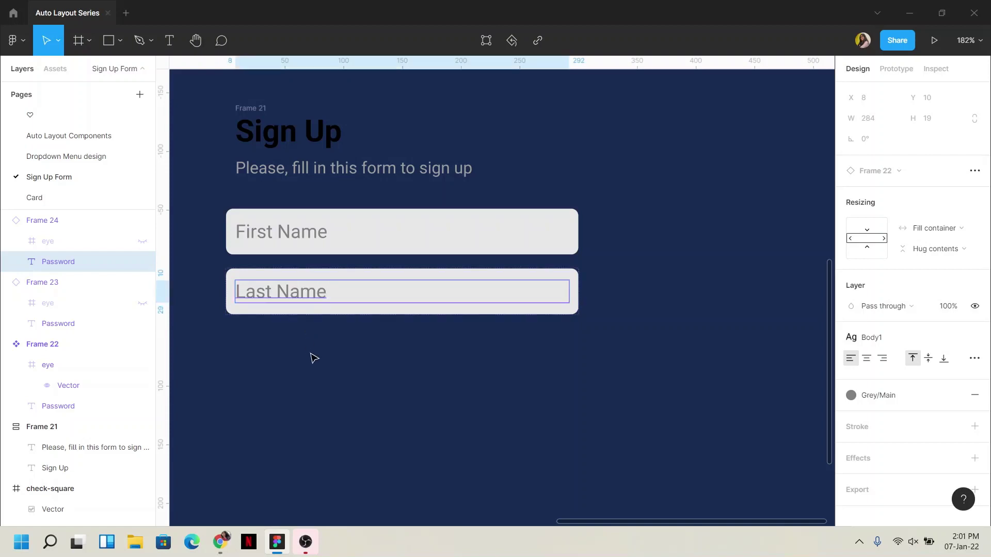
{"action": "left_click", "coordinate": [314, 358]}
{"action": "scroll", "coordinate": [315, 358], "scroll_direction": "down", "scroll_amount": 5}
{"action": "scroll", "coordinate": [250, 325], "scroll_direction": "left", "scroll_amount": 5}
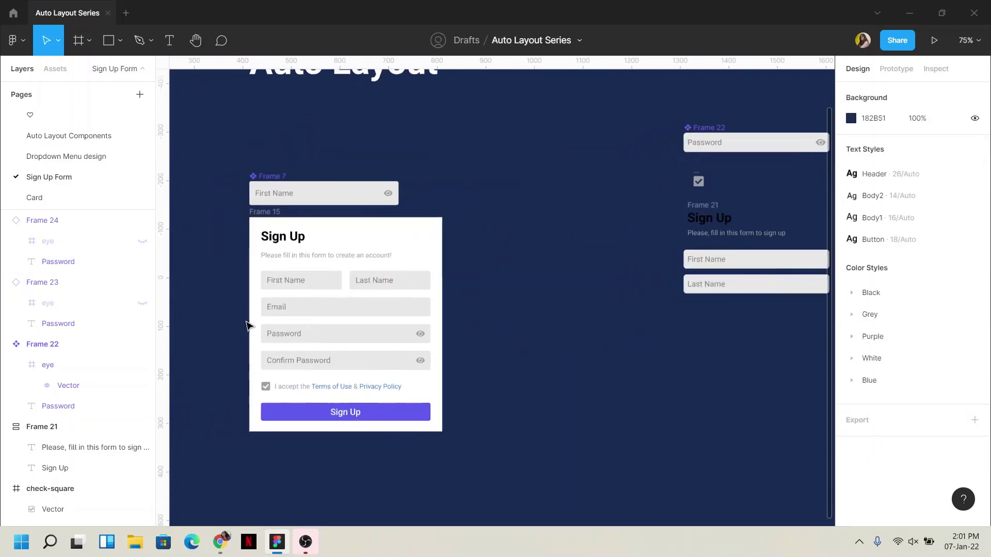
{"action": "scroll", "coordinate": [305, 294], "scroll_direction": "up", "scroll_amount": 1}
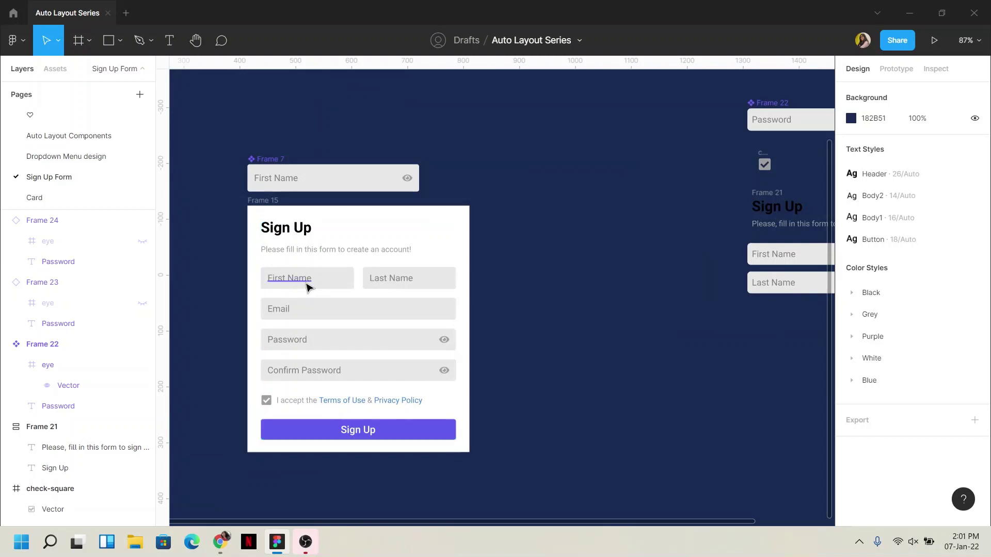
{"action": "scroll", "coordinate": [305, 283], "scroll_direction": "up", "scroll_amount": 3, "text": "ctrl"}
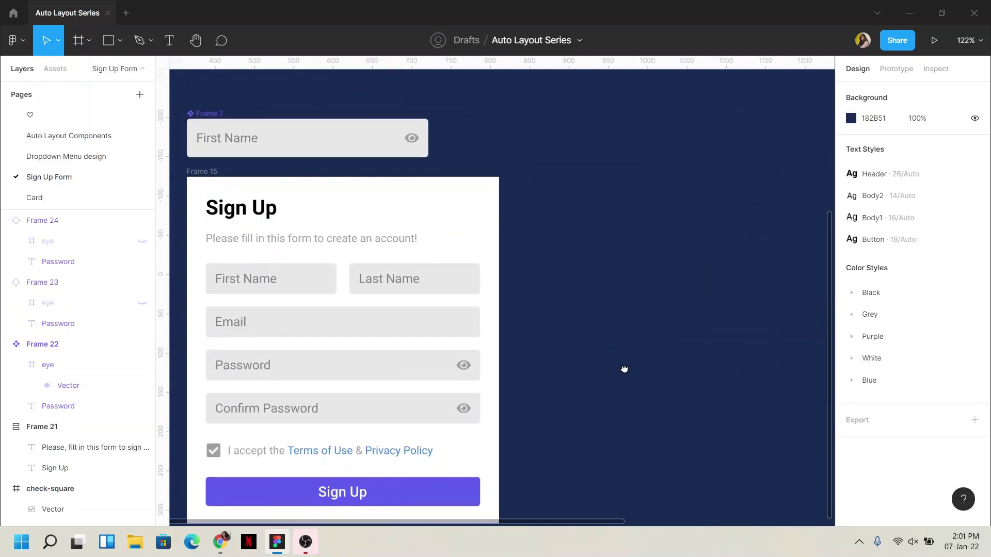
{"action": "scroll", "coordinate": [624, 369], "scroll_direction": "right", "scroll_amount": 10}
Step: Place Last Name beside First Name with 16 spacing and wrap both in horizontal auto layout
{"action": "left_click_drag", "start_coordinate": [353, 326], "coordinate": [599, 283]}
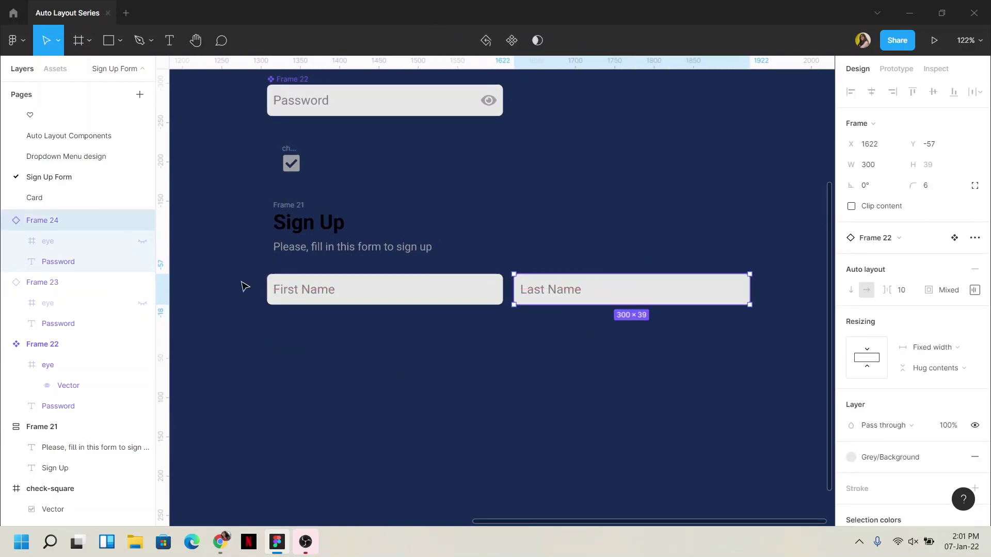
{"action": "left_click_drag", "start_coordinate": [243, 286], "coordinate": [526, 308]}
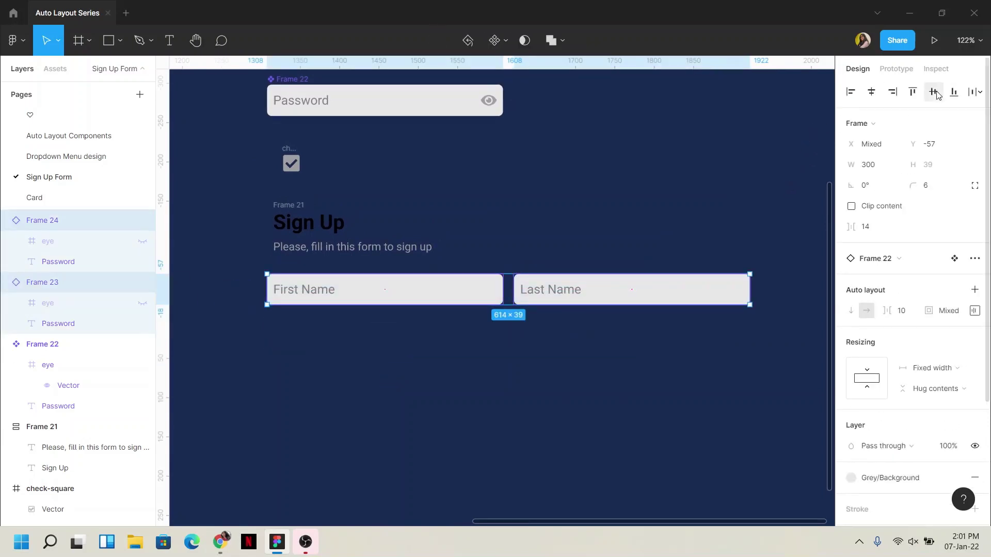
{"action": "left_click", "coordinate": [874, 230]}
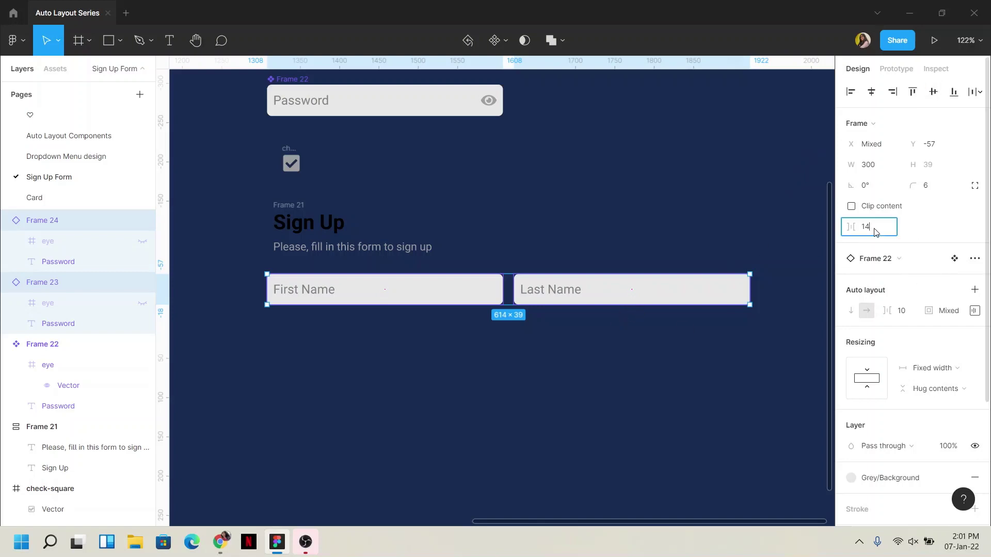
{"action": "type", "text": "16"}
{"action": "left_click", "coordinate": [590, 235]}
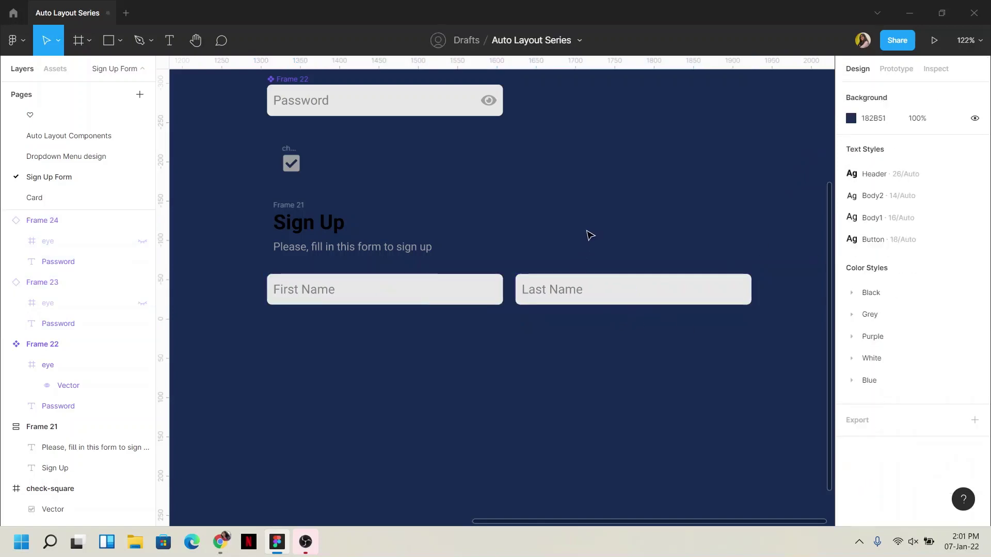
{"action": "left_click", "coordinate": [483, 304]}
{"action": "left_click", "coordinate": [562, 300], "text": "shift"}
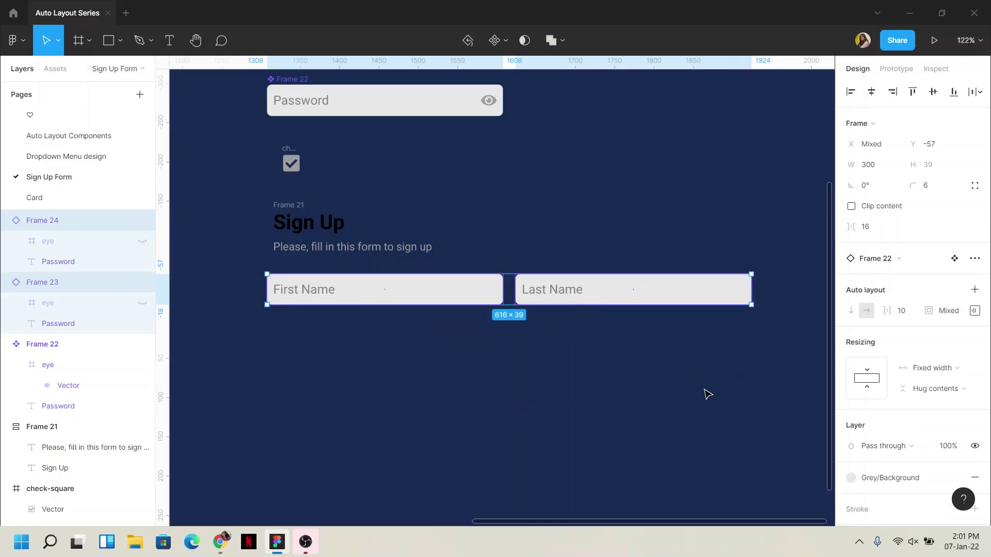
{"action": "key", "text": "shift+a"}
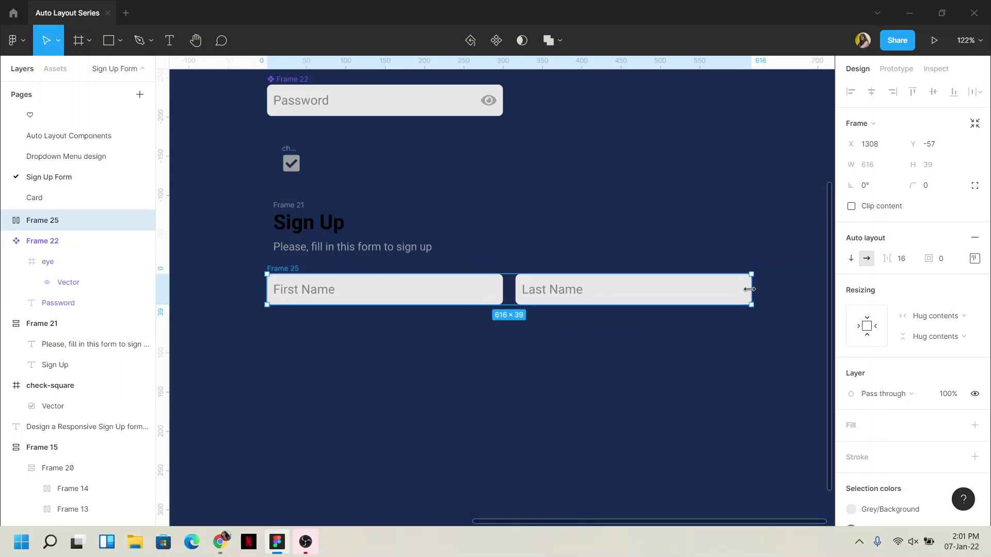
Step: Test-narrow the name-fields frame, then restore it to hug its two fields
{"action": "left_click_drag", "start_coordinate": [742, 289], "coordinate": [629, 297]}
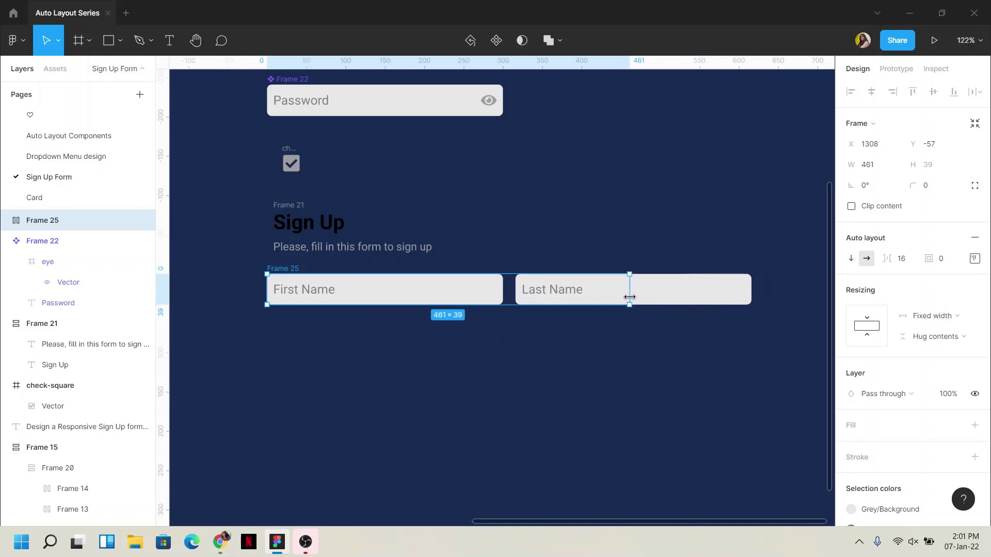
{"action": "double_click", "coordinate": [630, 297]}
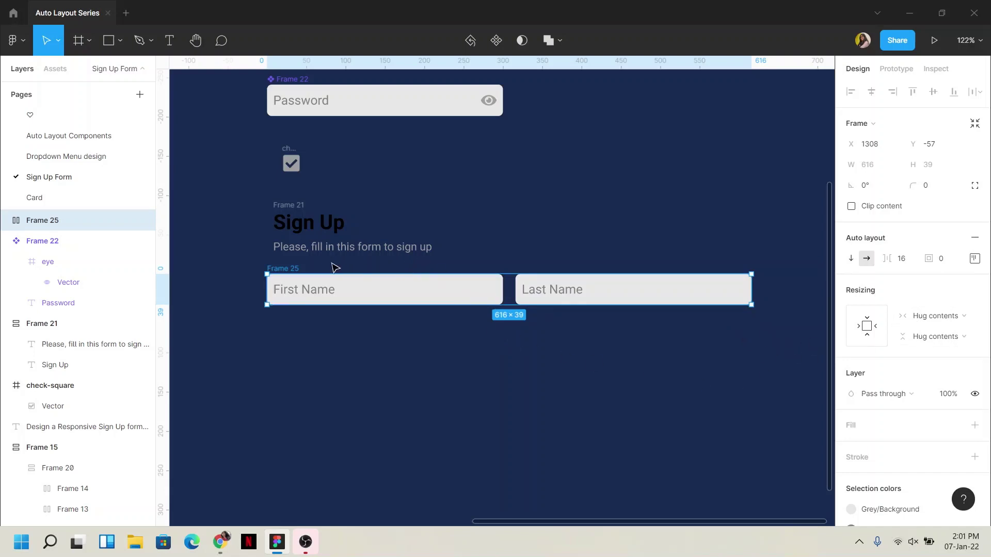
{"action": "left_click", "coordinate": [566, 296]}
{"action": "left_click", "coordinate": [478, 298]}
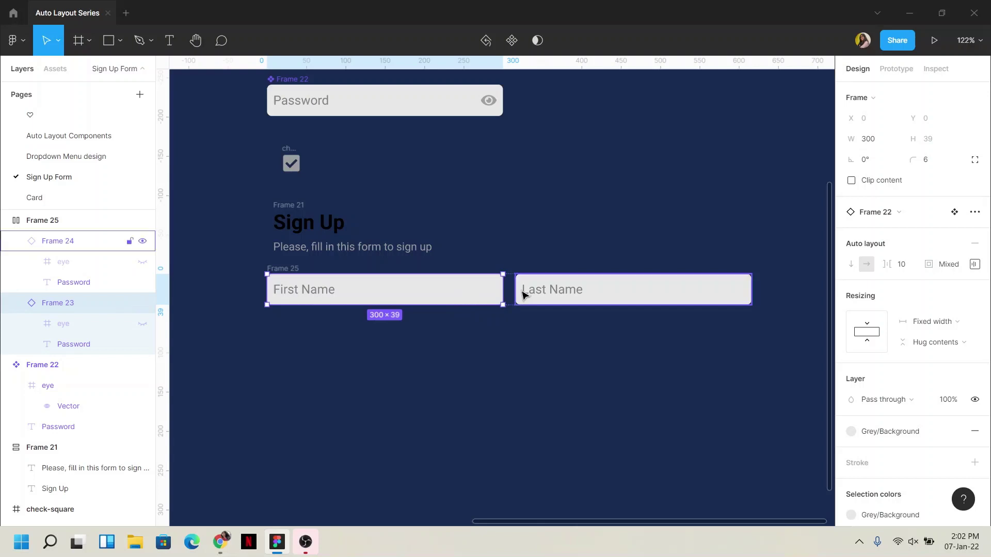
{"action": "key", "text": "Escape"}
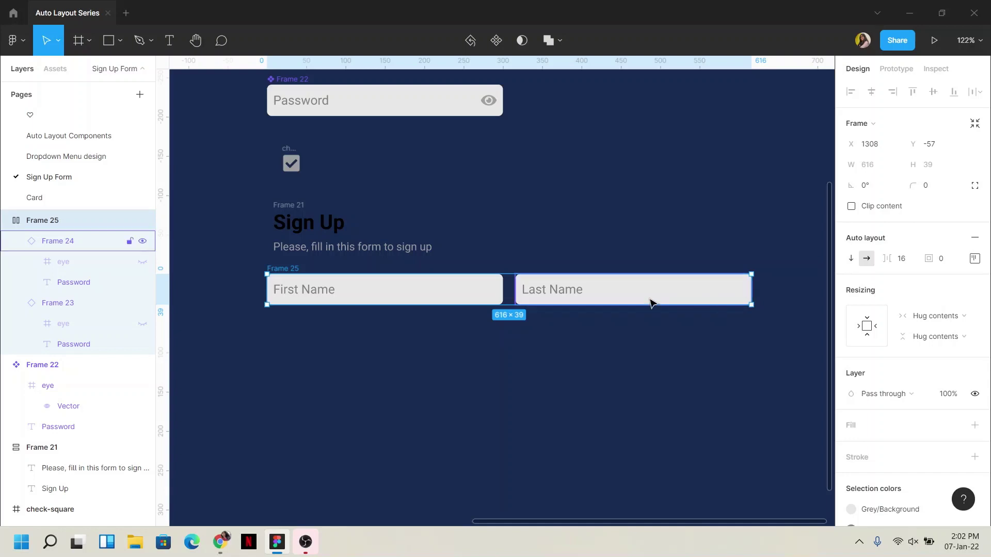
Step: Set First Name and Last Name widths to Fill container inside Frame 25
{"action": "left_click", "coordinate": [485, 292]}
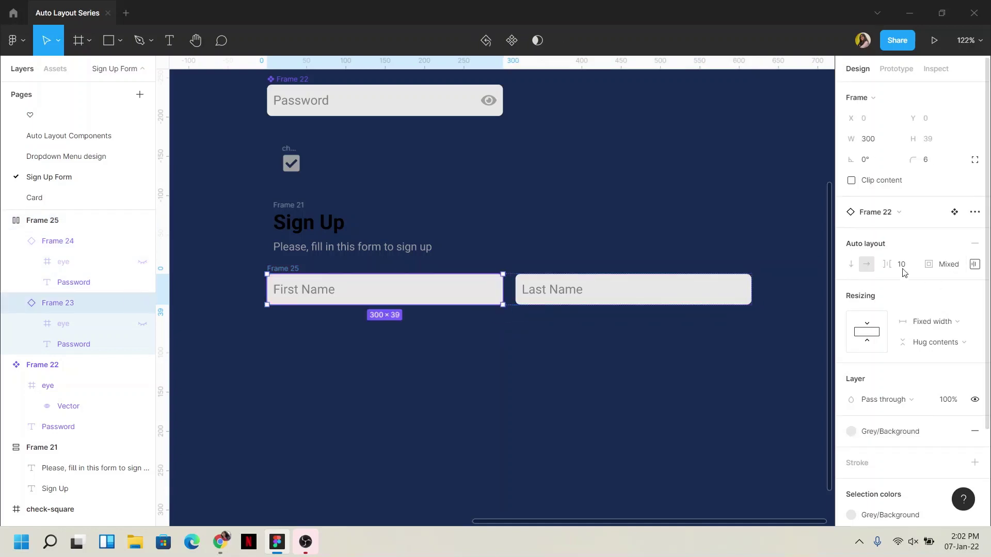
{"action": "left_click", "coordinate": [934, 321]}
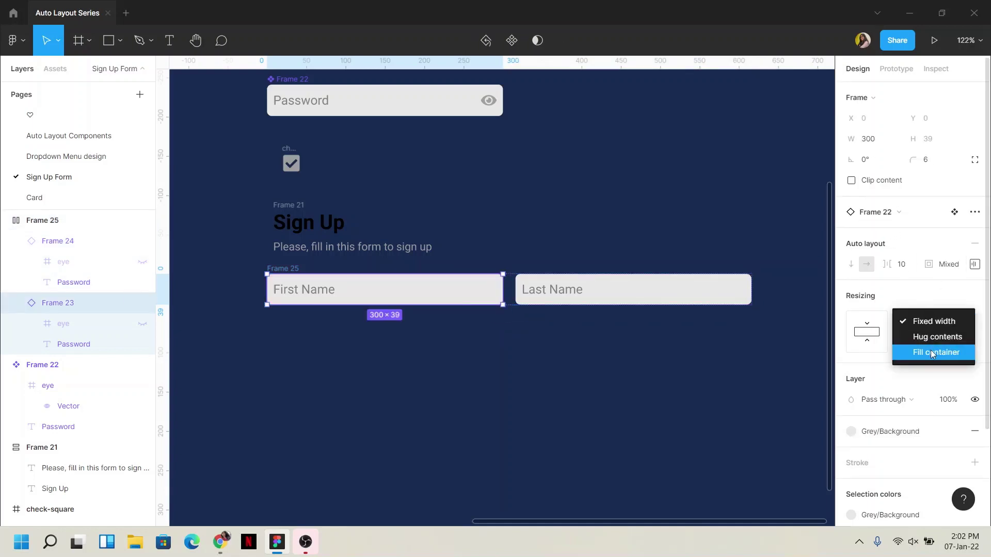
{"action": "left_click", "coordinate": [921, 353]}
{"action": "left_click", "coordinate": [701, 295]}
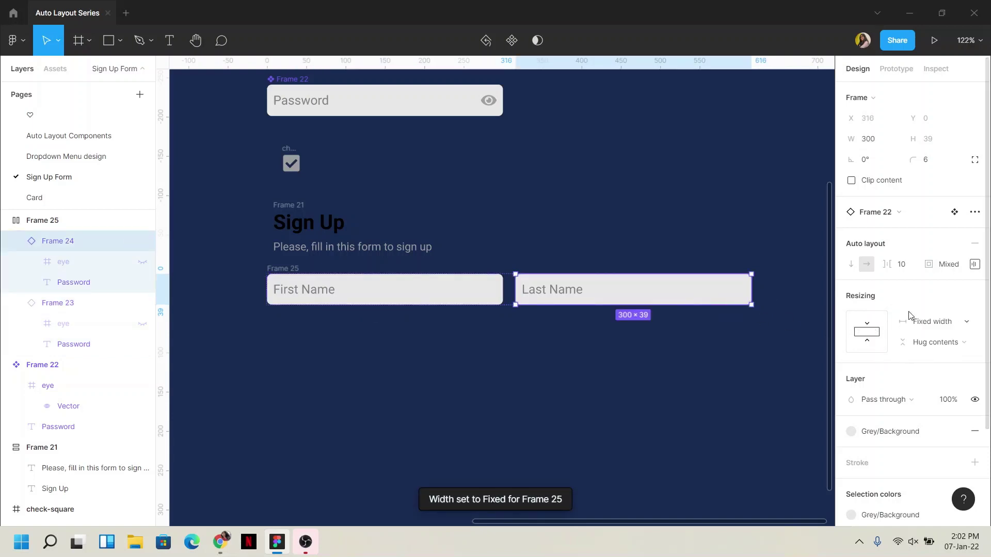
{"action": "left_click", "coordinate": [922, 320]}
{"action": "left_click", "coordinate": [923, 352]}
{"action": "left_click", "coordinate": [301, 270]}
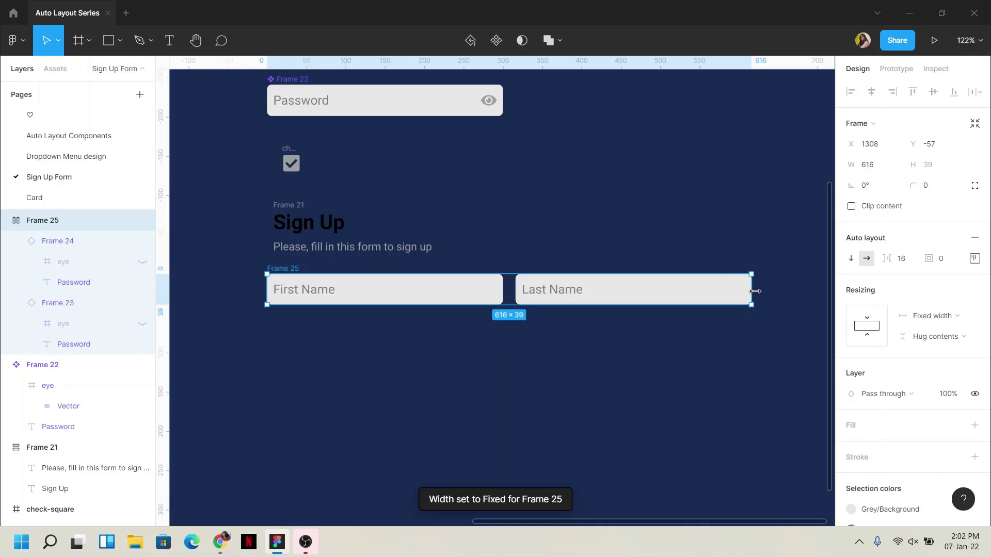
Step: Drag-test Frame 25's resizing, then set its width to 300
{"action": "left_click_drag", "start_coordinate": [755, 291], "coordinate": [485, 321]}
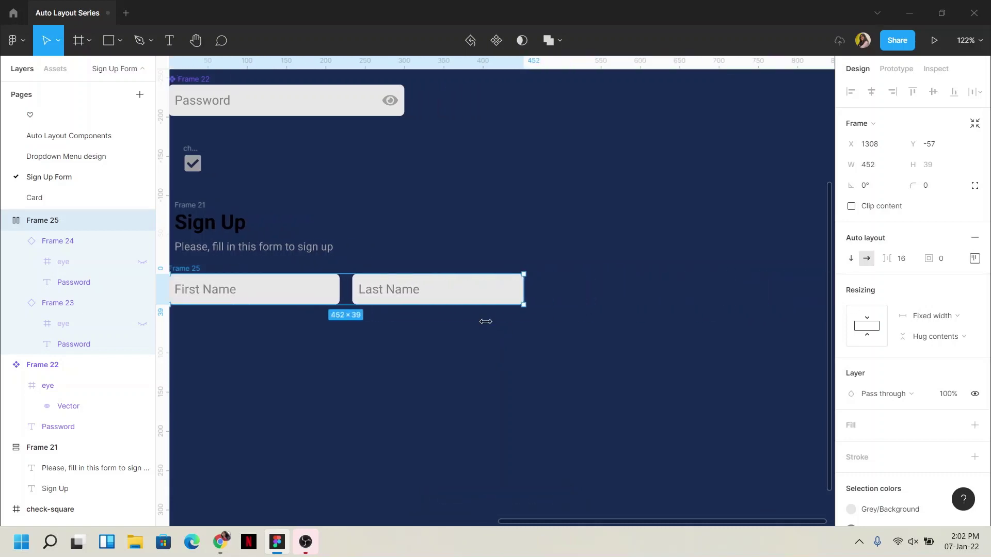
{"action": "left_click_drag", "start_coordinate": [486, 322], "coordinate": [381, 334]}
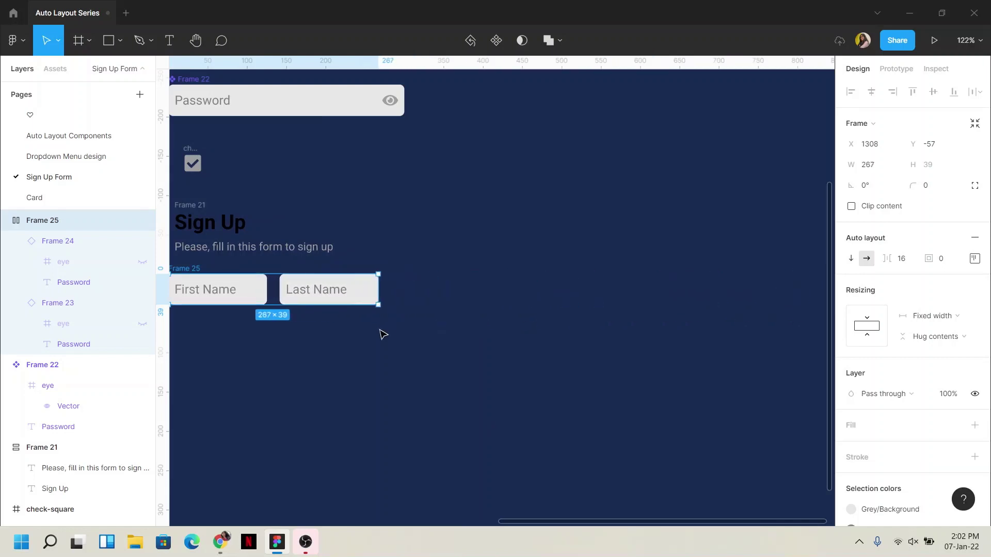
{"action": "scroll", "coordinate": [583, 354], "scroll_direction": "left", "scroll_amount": 4}
{"action": "scroll", "coordinate": [475, 314], "scroll_direction": "up", "scroll_amount": 5, "text": "ctrl"}
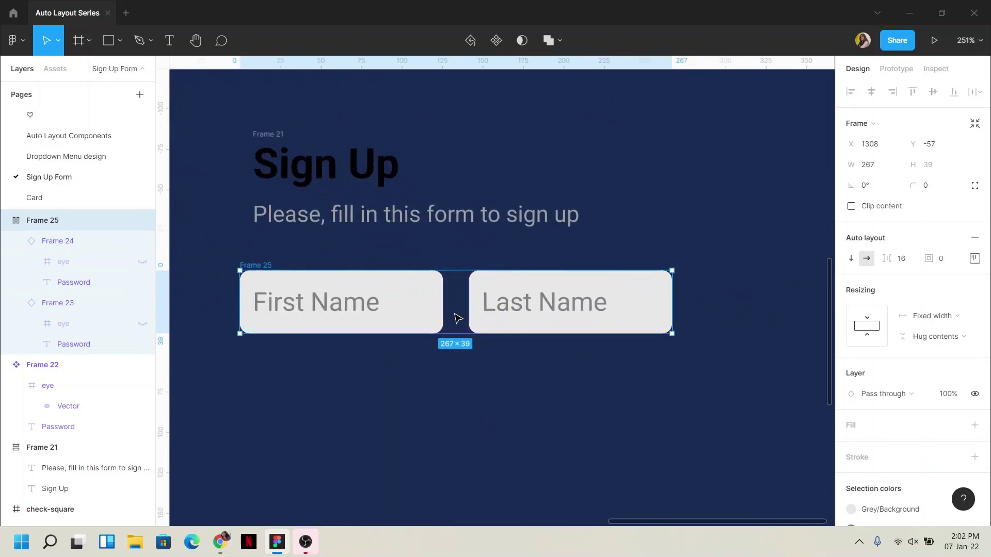
{"action": "mouse_move", "coordinate": [910, 260]}
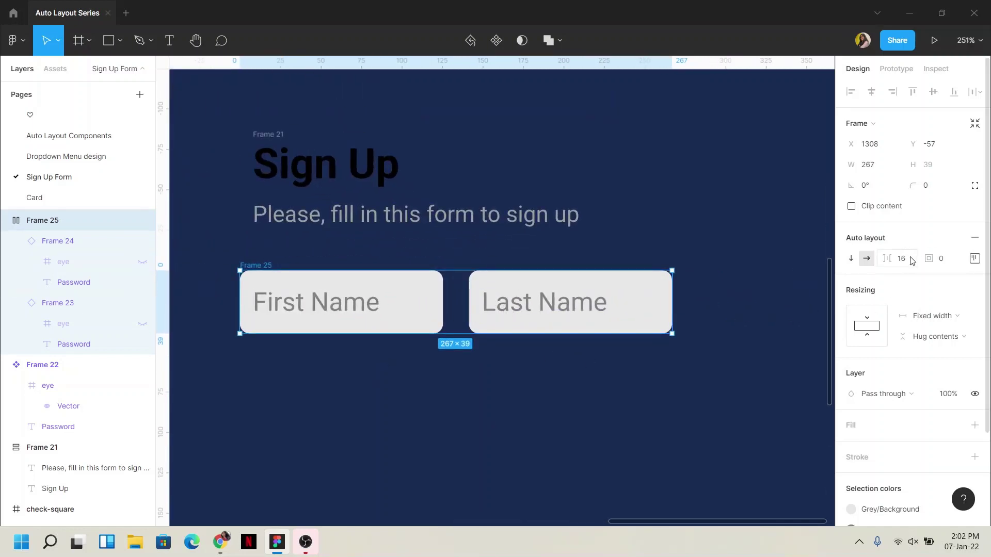
{"action": "scroll", "coordinate": [661, 330], "scroll_direction": "right", "scroll_amount": 2}
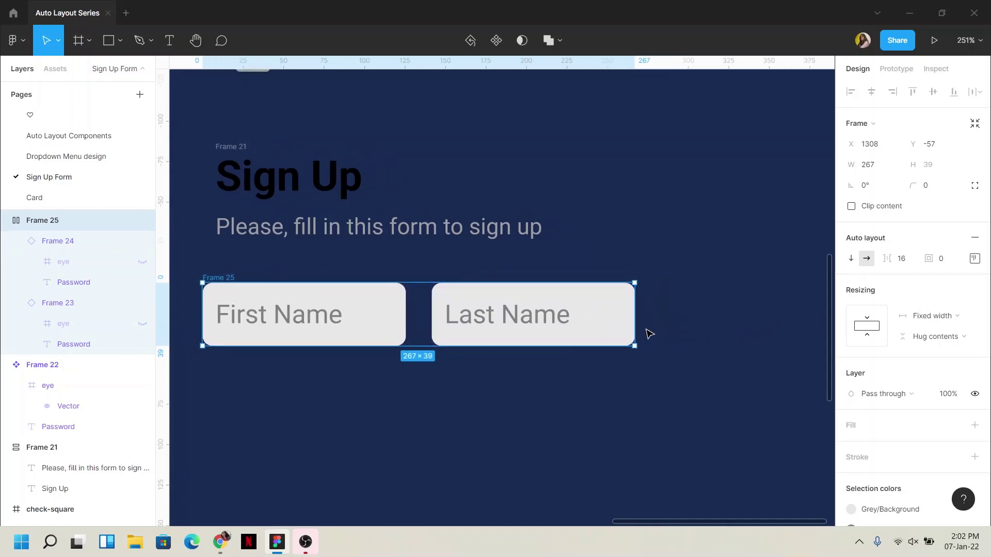
{"action": "left_click", "coordinate": [879, 170]}
{"action": "type", "text": "300"}
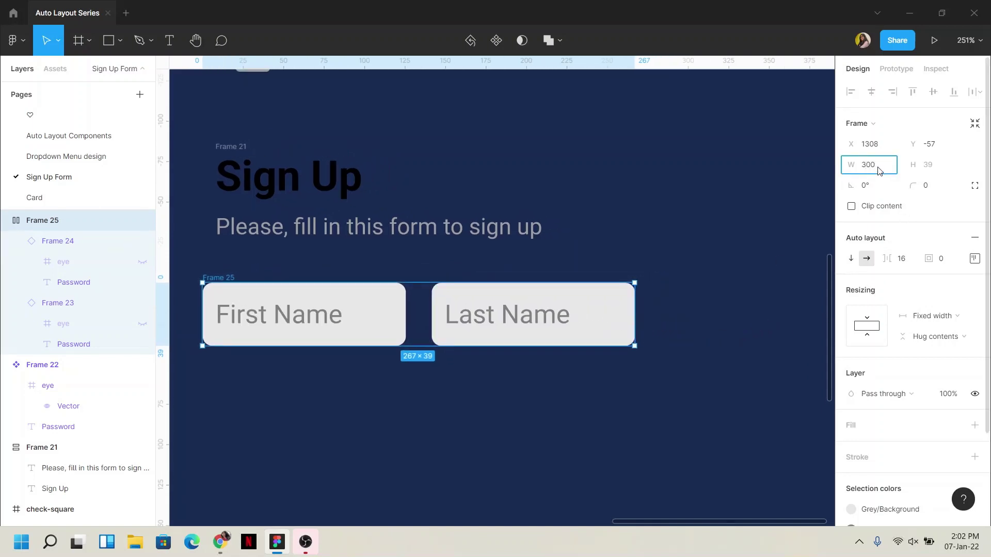
{"action": "key", "text": "Return"}
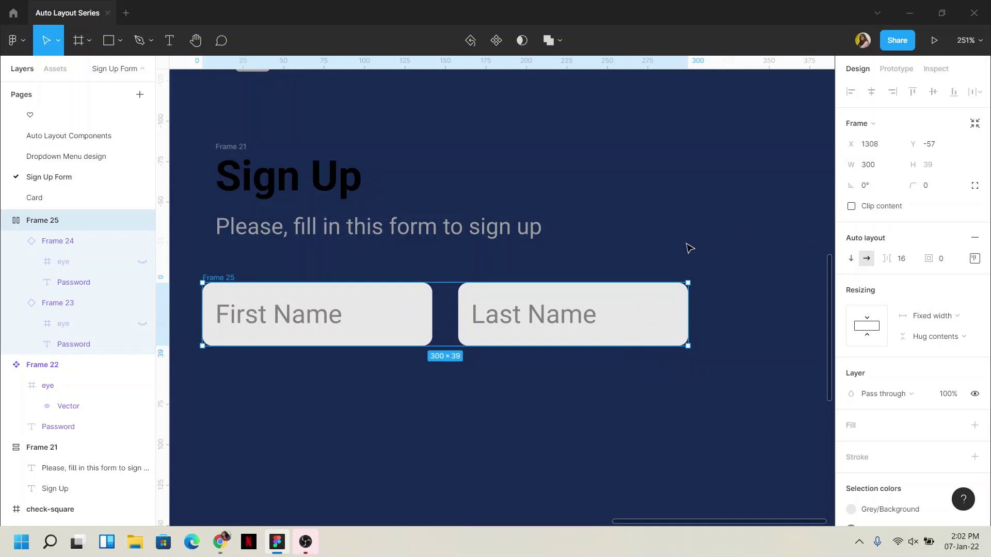
{"action": "scroll", "coordinate": [657, 246], "scroll_direction": "down", "scroll_amount": 3}
{"action": "scroll", "coordinate": [655, 246], "scroll_direction": "down", "scroll_amount": 3}
{"action": "scroll", "coordinate": [655, 246], "scroll_direction": "up", "scroll_amount": 3}
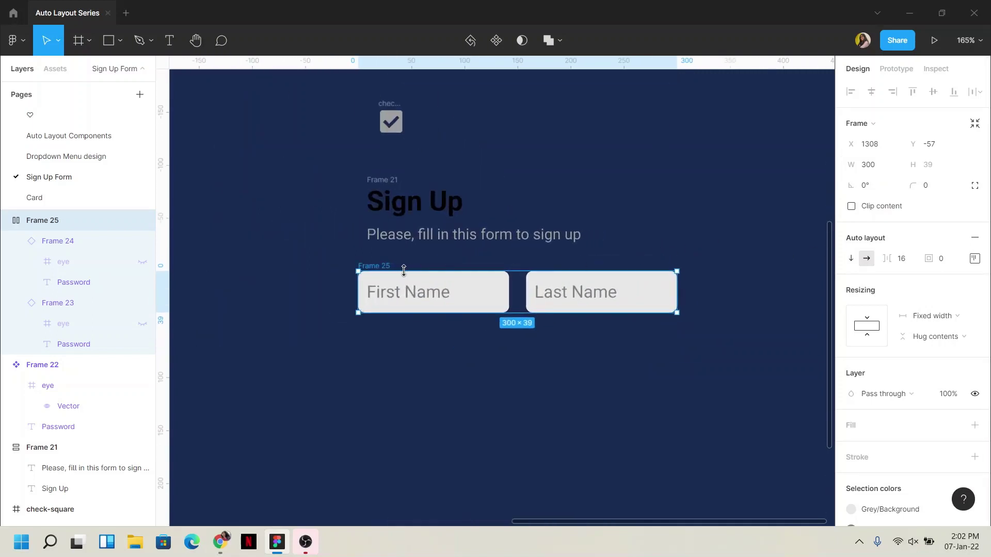
{"action": "key", "text": "Escape"}
{"action": "scroll", "coordinate": [541, 227], "scroll_direction": "up", "scroll_amount": 3}
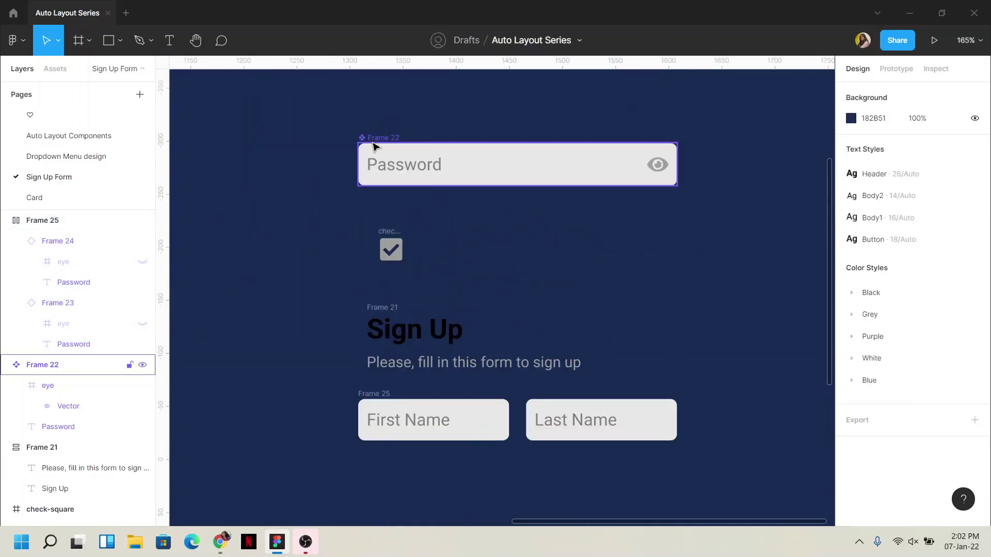
Step: Copy the Password field below the name row, relabel it 'Email' and hide its eye icon
{"action": "left_click", "coordinate": [373, 143]}
{"action": "left_click_drag", "start_coordinate": [374, 144], "coordinate": [361, 454]}
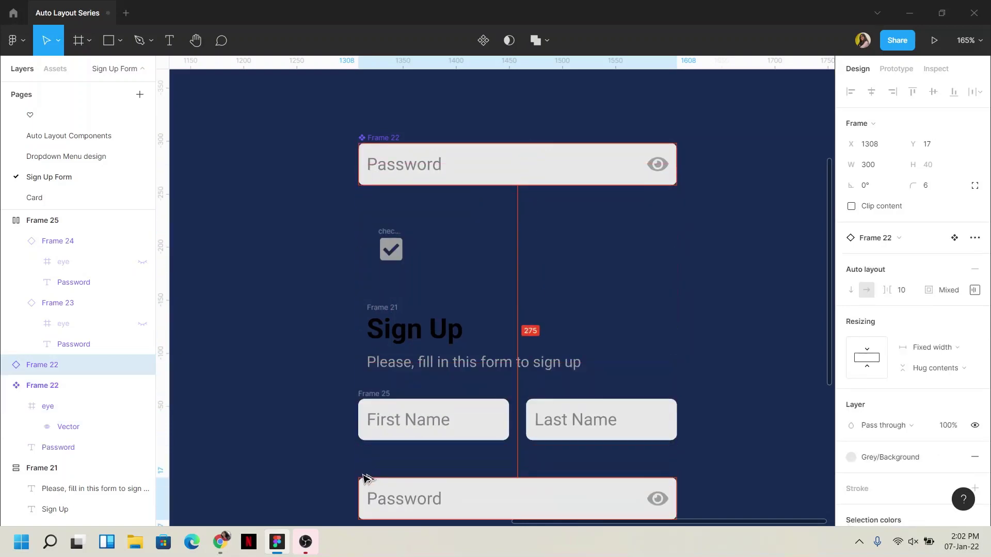
{"action": "scroll", "coordinate": [413, 453], "scroll_direction": "down", "scroll_amount": 1}
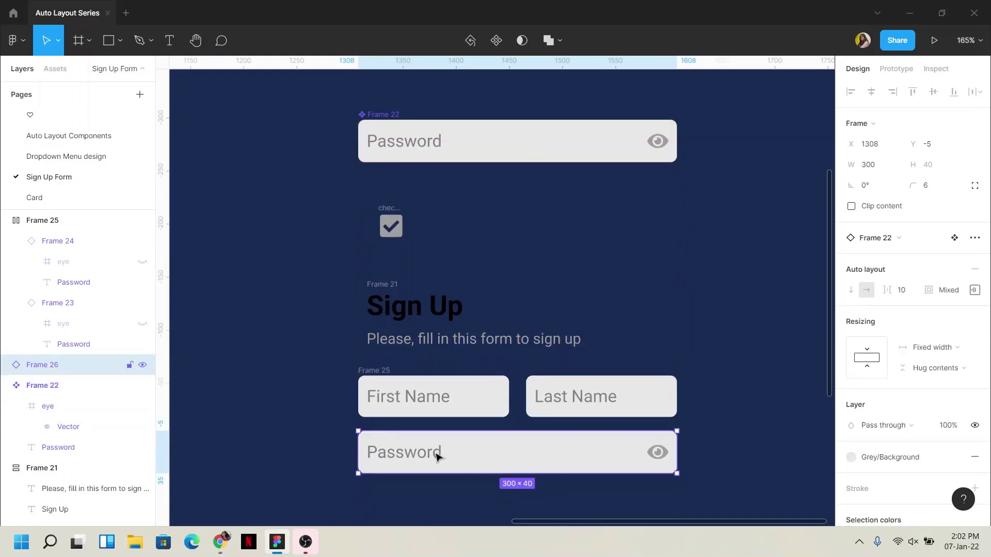
{"action": "scroll", "coordinate": [435, 473], "scroll_direction": "up", "scroll_amount": 3}
{"action": "double_click", "coordinate": [438, 452]}
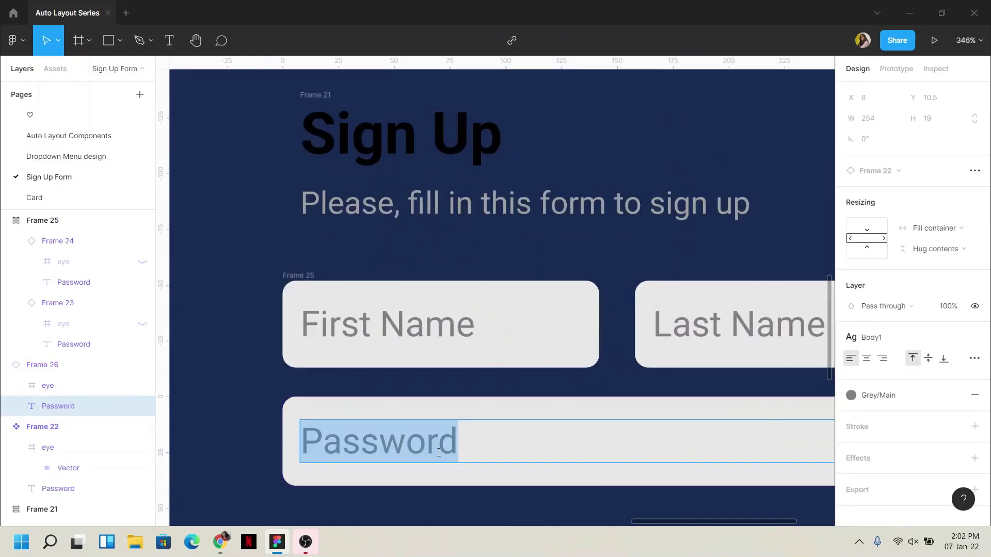
{"action": "type", "text": "Email"}
{"action": "scroll", "coordinate": [436, 452], "scroll_direction": "down", "scroll_amount": 3}
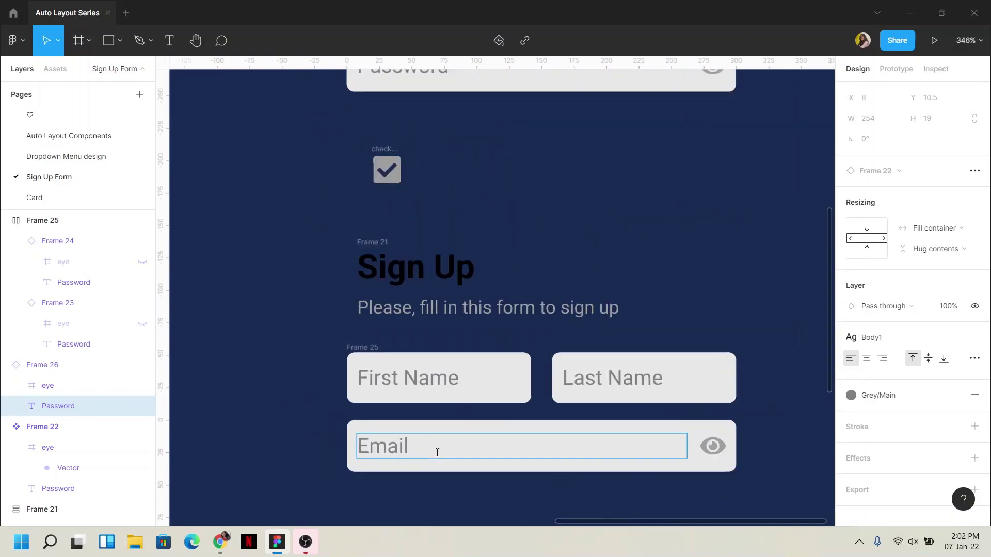
{"action": "key", "text": "Escape"}
{"action": "left_click", "coordinate": [711, 447]}
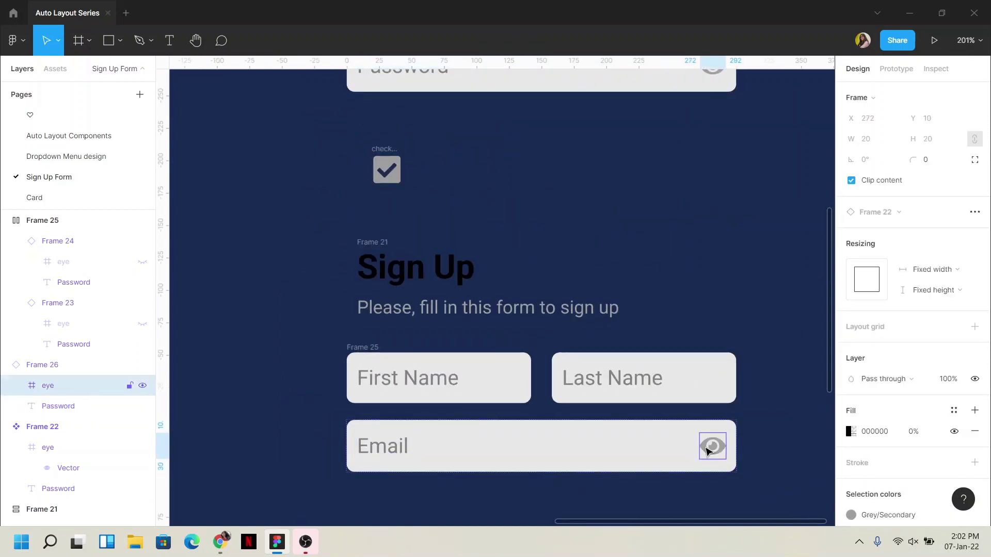
{"action": "key", "text": "ctrl+shift+h"}
{"action": "scroll", "coordinate": [681, 265], "scroll_direction": "down", "scroll_amount": 2}
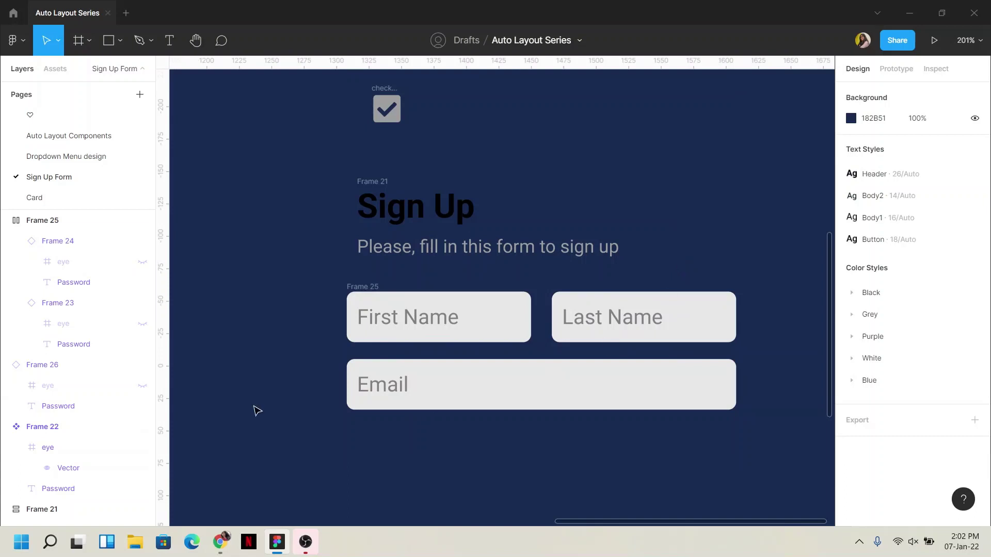
Step: Place another Password field copy below the Email field
{"action": "left_click", "coordinate": [412, 387]}
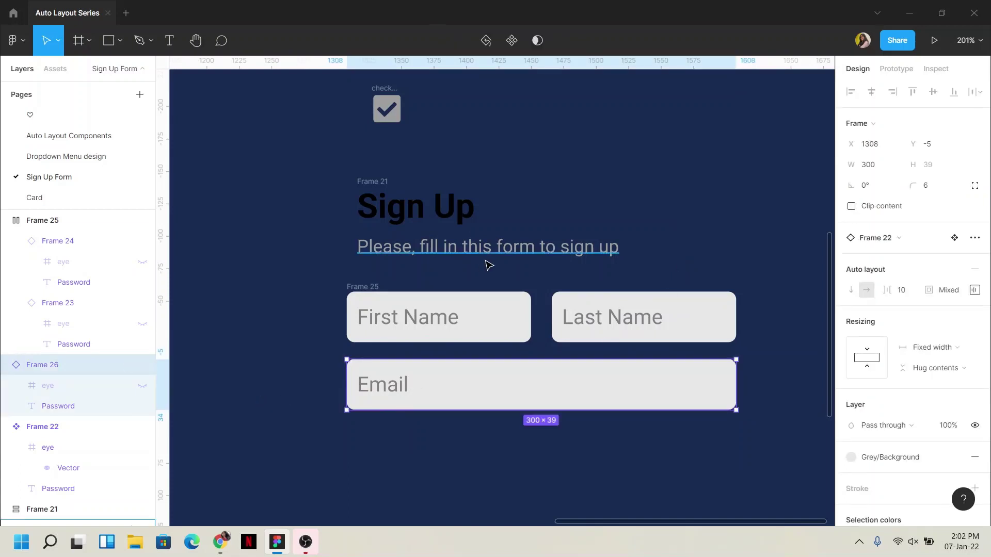
{"action": "scroll", "coordinate": [486, 264], "scroll_direction": "up", "scroll_amount": 7}
{"action": "left_click", "coordinate": [364, 181]}
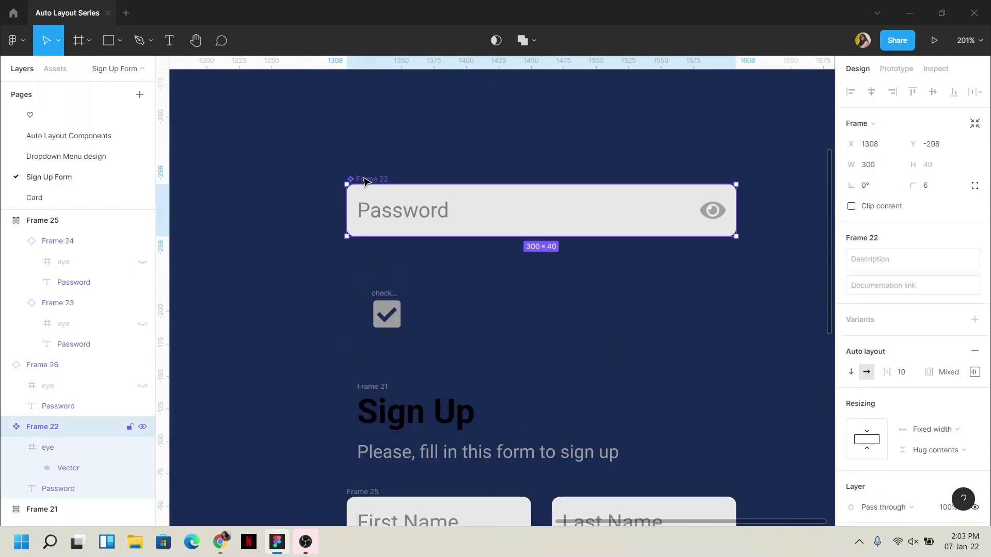
{"action": "mouse_move", "coordinate": [364, 180]}
{"action": "left_mouse_down"}
{"action": "mouse_move", "coordinate": [363, 414]}
{"action": "mouse_move", "coordinate": [367, 403]}
{"action": "left_mouse_up"}
{"action": "double_click", "coordinate": [411, 429]}
{"action": "left_click", "coordinate": [438, 485]}
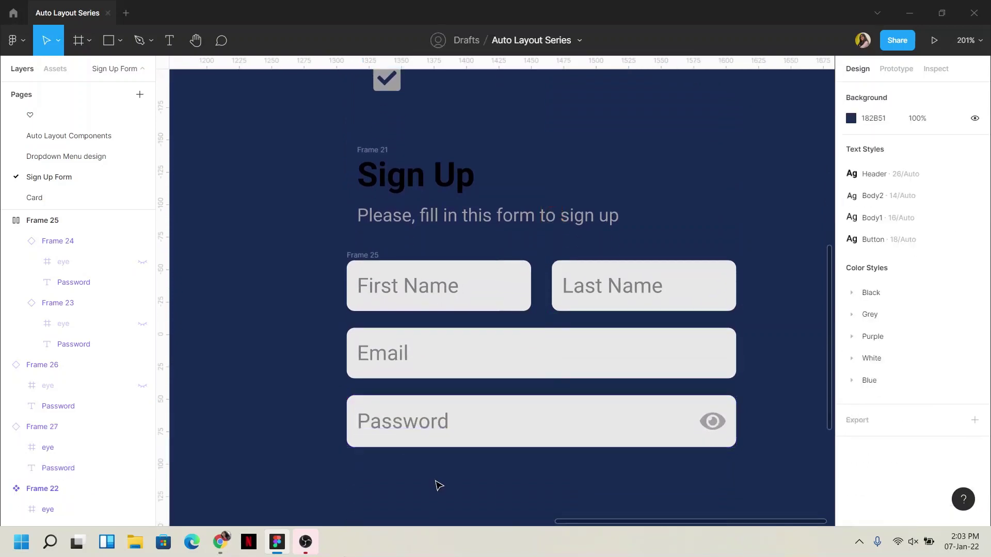
{"action": "scroll", "coordinate": [436, 473], "scroll_direction": "down", "scroll_amount": 2}
{"action": "left_click", "coordinate": [528, 356]}
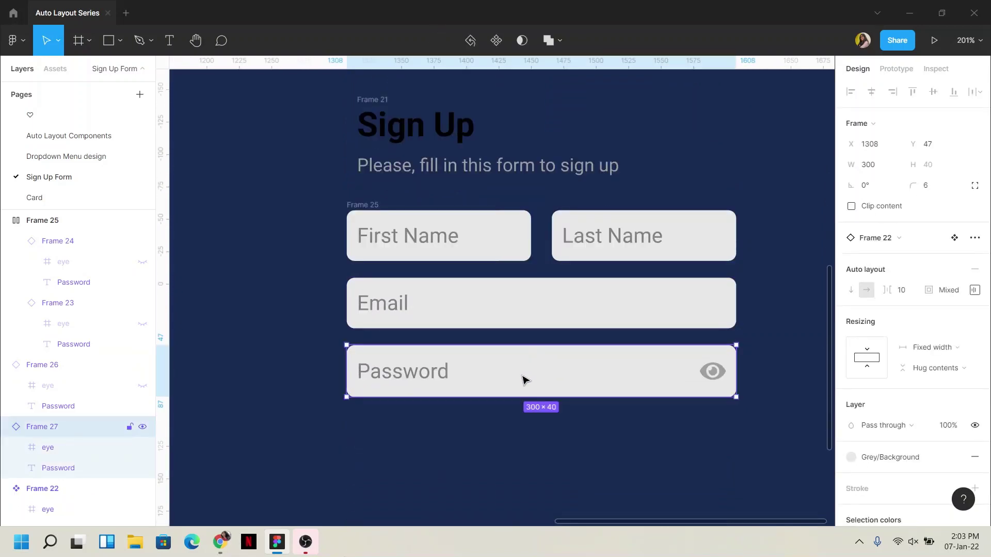
Step: Duplicate that Password field and start relabelling the copy 'Confirm Password'
{"action": "left_click_drag", "start_coordinate": [522, 381], "coordinate": [516, 448], "text": "alt"}
{"action": "double_click", "coordinate": [413, 444]}
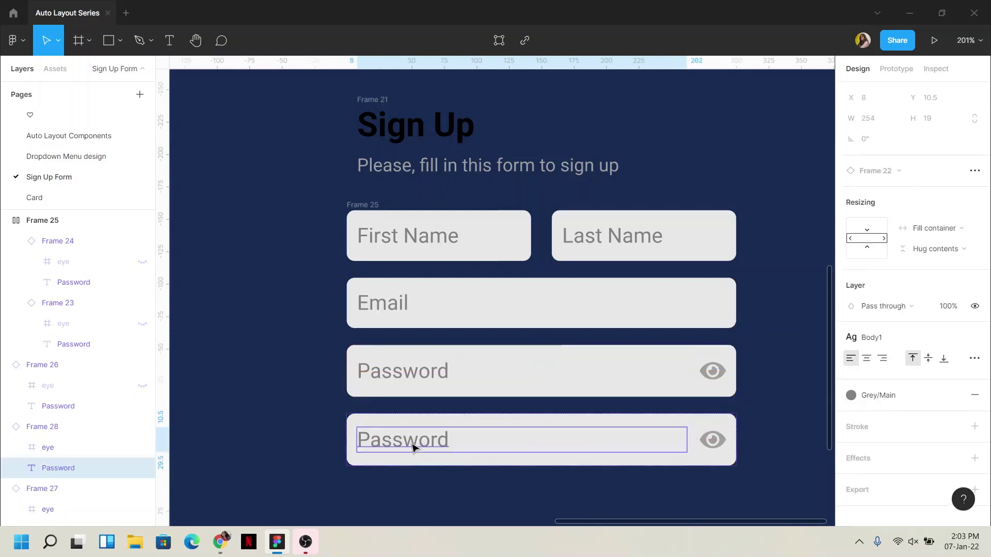
{"action": "double_click", "coordinate": [382, 442]}
{"action": "left_click", "coordinate": [363, 441]}
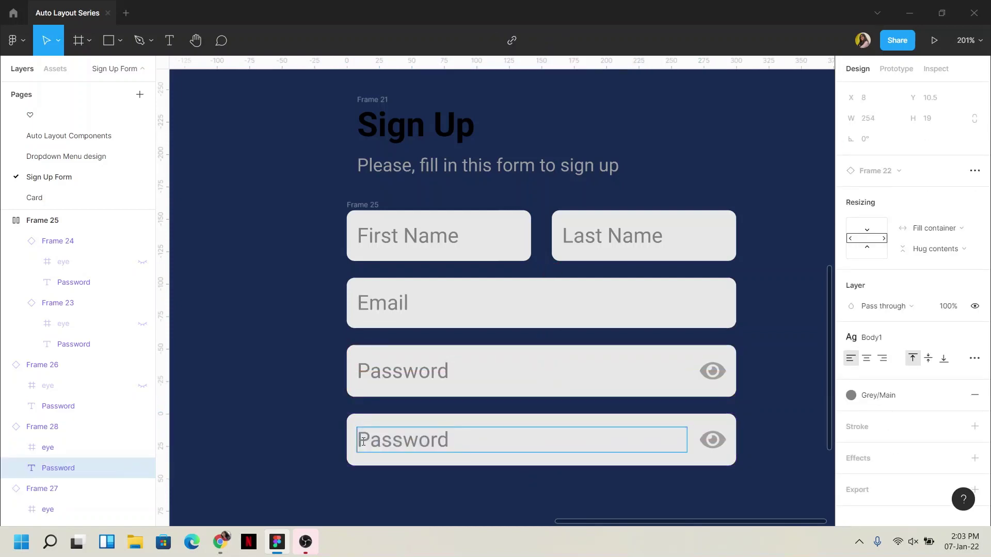
{"action": "type", "text": "Confri"}
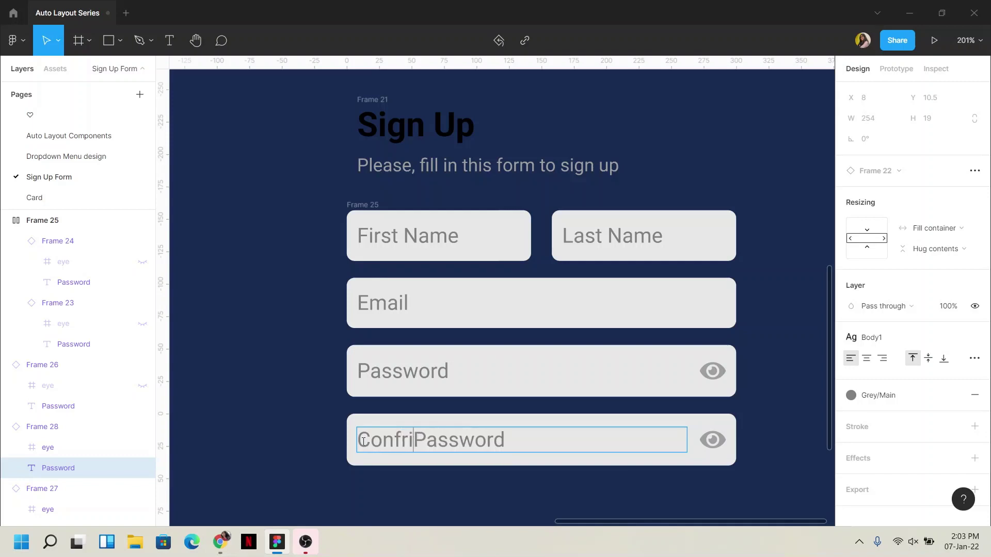
{"action": "type", "text": "m"}
{"action": "key", "text": "BackSpace"}
{"action": "key", "text": "BackSpace"}
{"action": "key", "text": "BackSpace"}
{"action": "type", "text": "i"}
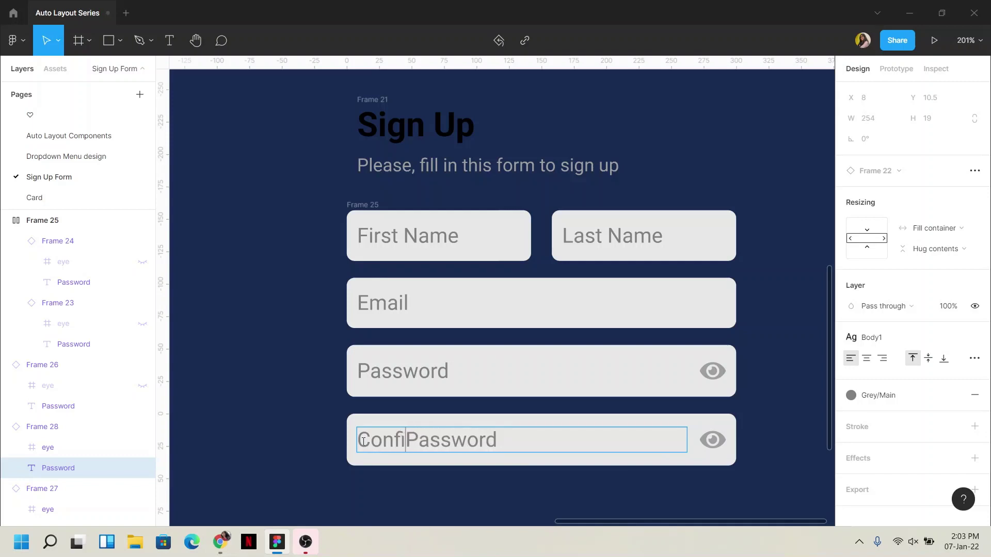
{"action": "type", "text": "rm"}
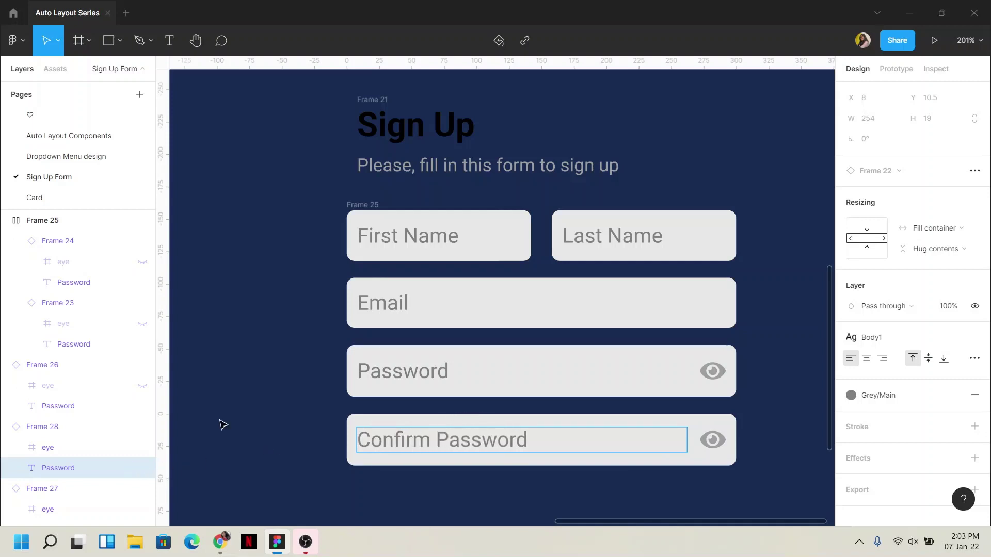
Step: Wrap the name row, Email, Password and Confirm Password fields in vertical auto layout
{"action": "left_click", "coordinate": [216, 317]}
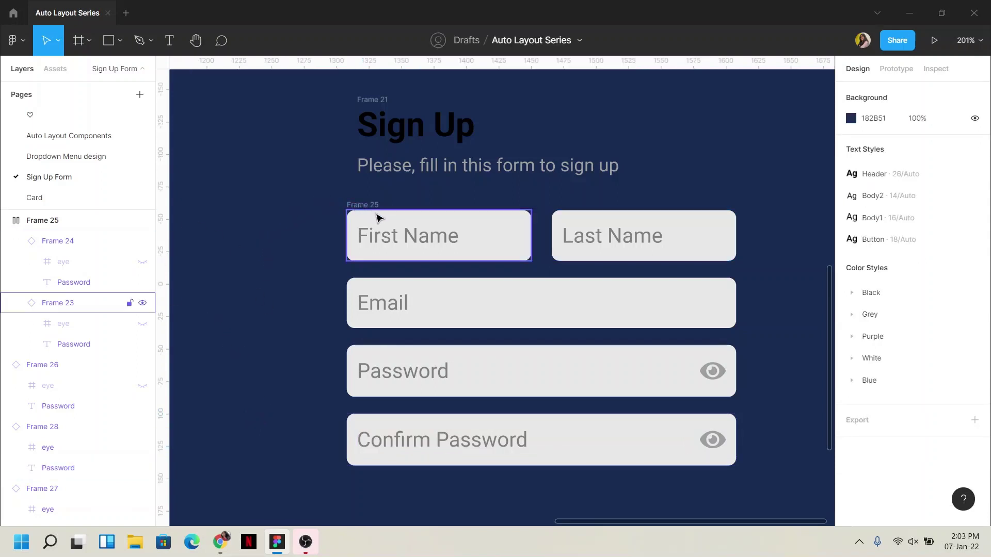
{"action": "left_click", "coordinate": [406, 307]}
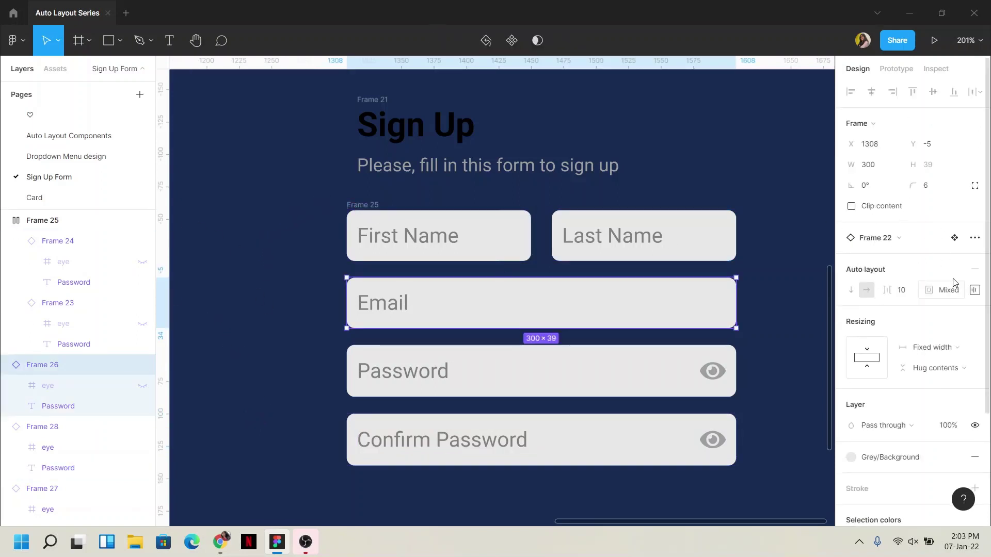
{"action": "left_click", "coordinate": [937, 348]}
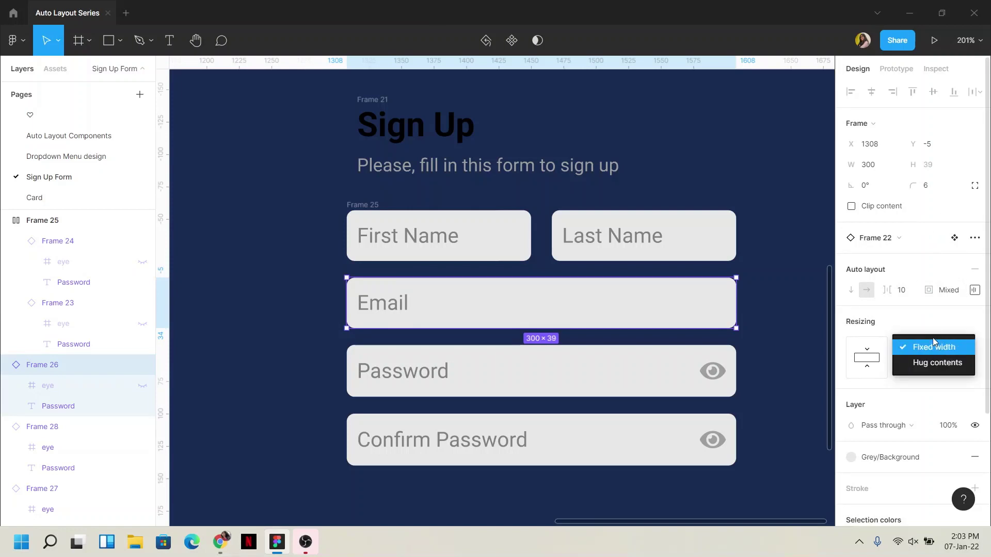
{"action": "left_click", "coordinate": [927, 322]}
{"action": "scroll", "coordinate": [786, 353], "scroll_direction": "down", "scroll_amount": 1}
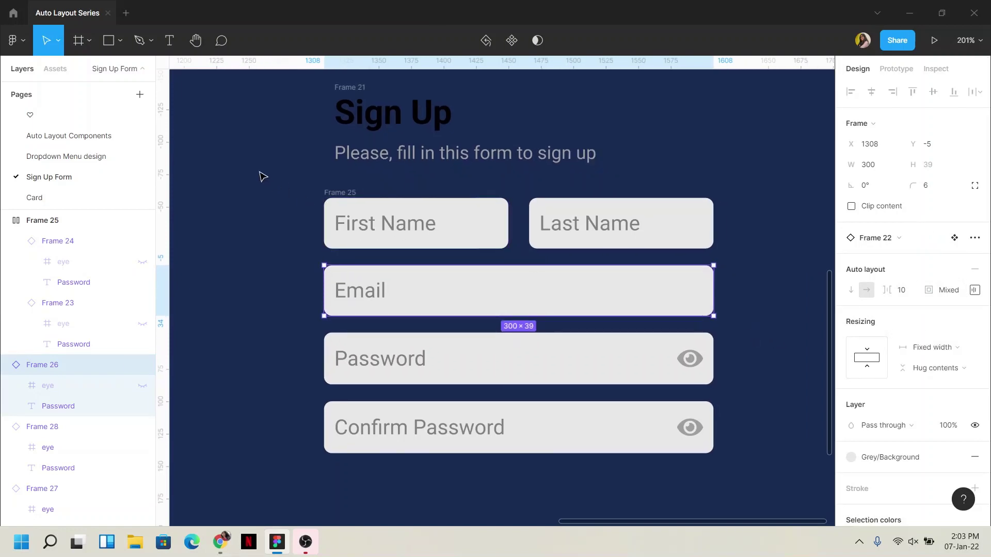
{"action": "left_click", "coordinate": [287, 185]}
{"action": "left_click_drag", "start_coordinate": [287, 184], "coordinate": [762, 483]}
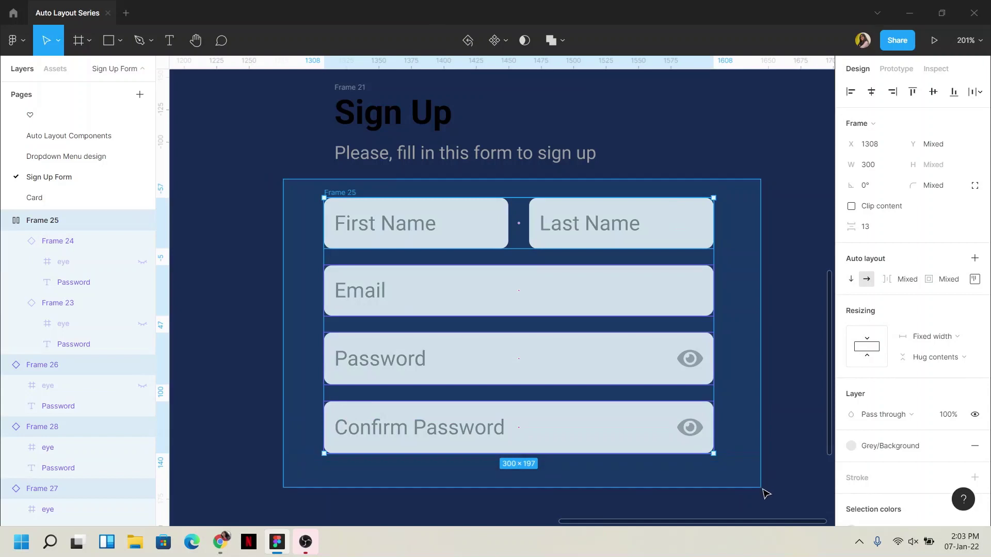
{"action": "key", "text": "shift+a"}
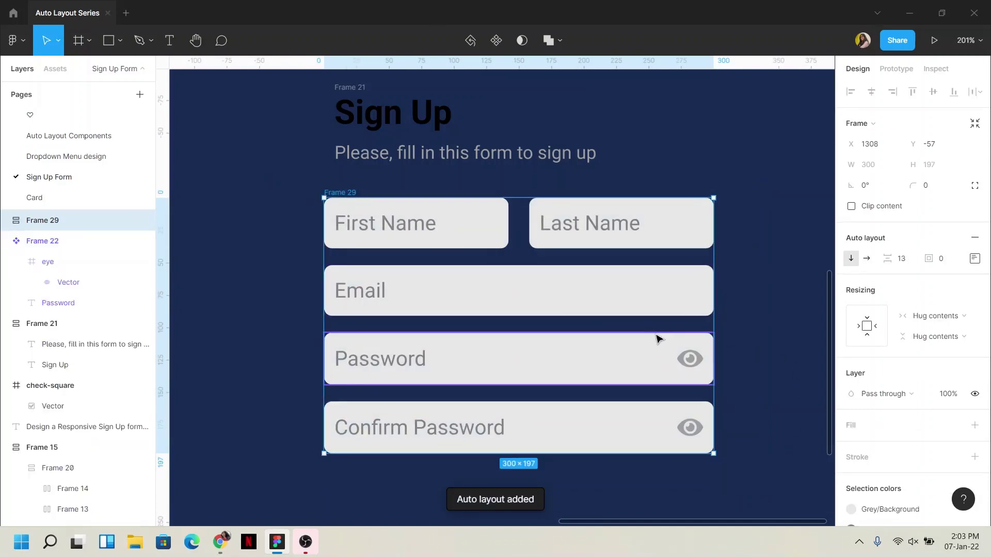
Step: Set the Email, Password, Confirm Password and name-row widths to Fill container
{"action": "left_click", "coordinate": [570, 291]}
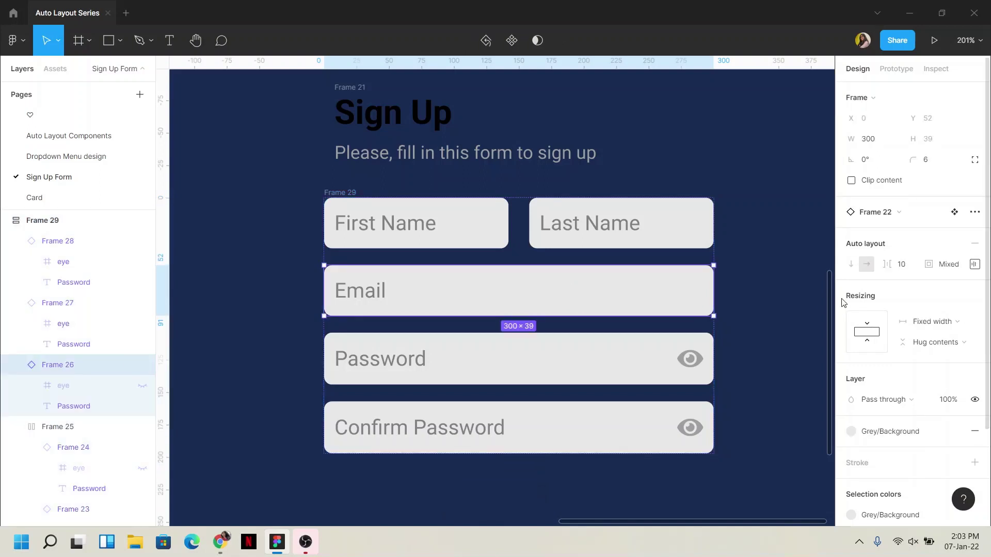
{"action": "left_click", "coordinate": [943, 321]}
{"action": "left_click", "coordinate": [634, 356]}
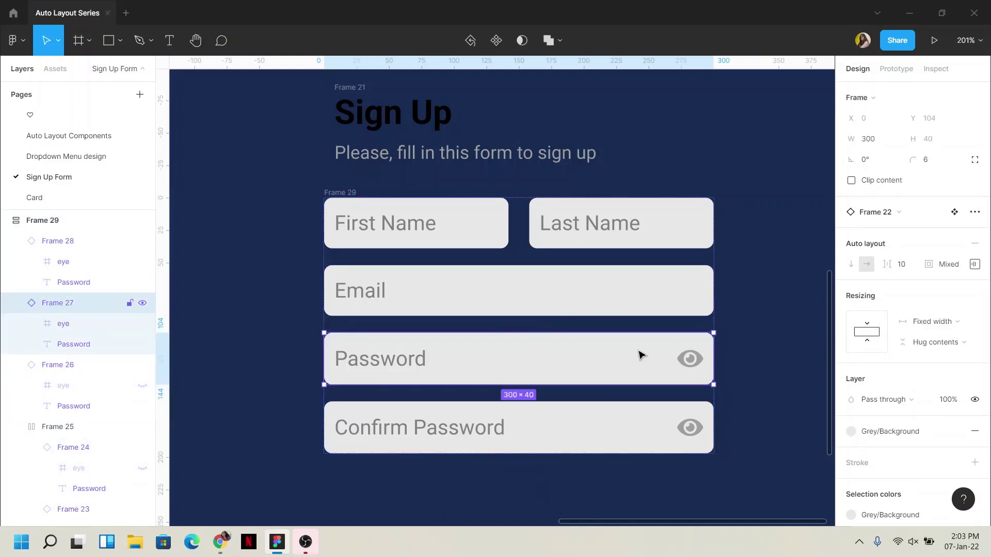
{"action": "left_click", "coordinate": [915, 322]}
{"action": "left_click", "coordinate": [934, 349]}
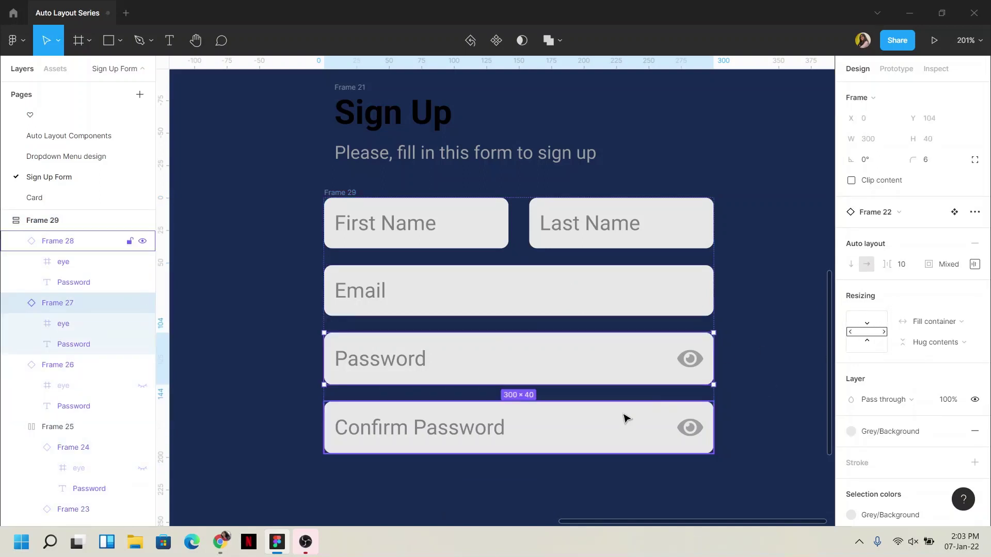
{"action": "left_click", "coordinate": [624, 416]}
{"action": "left_click", "coordinate": [932, 321]}
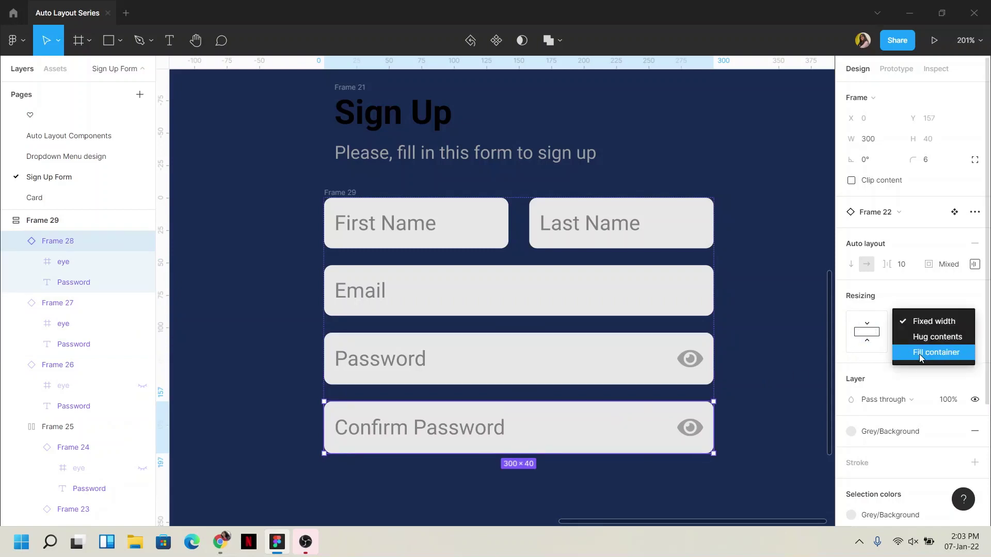
{"action": "left_click", "coordinate": [923, 350]}
{"action": "left_click", "coordinate": [613, 227]}
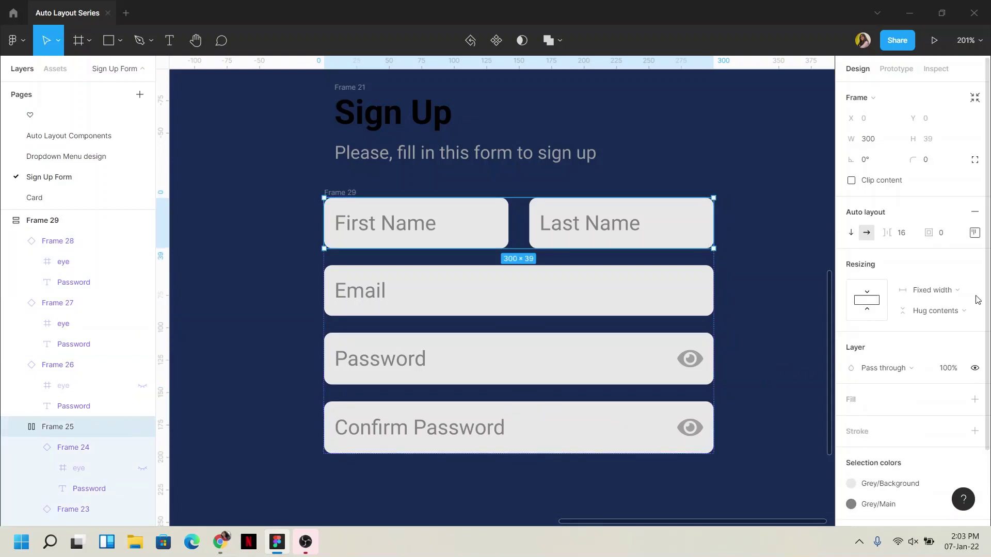
{"action": "left_click", "coordinate": [940, 293]}
{"action": "left_click", "coordinate": [929, 321]}
{"action": "left_click", "coordinate": [772, 322]}
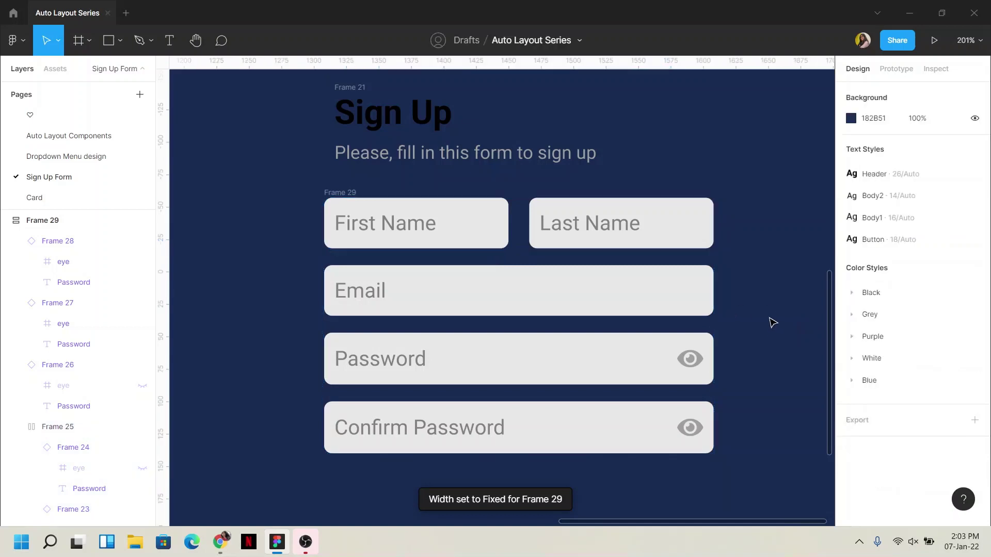
Step: Resize form Frame 29 to confirm the fields stretch with it
{"action": "scroll", "coordinate": [733, 316], "scroll_direction": "right", "scroll_amount": 1}
{"action": "left_click", "coordinate": [279, 187]}
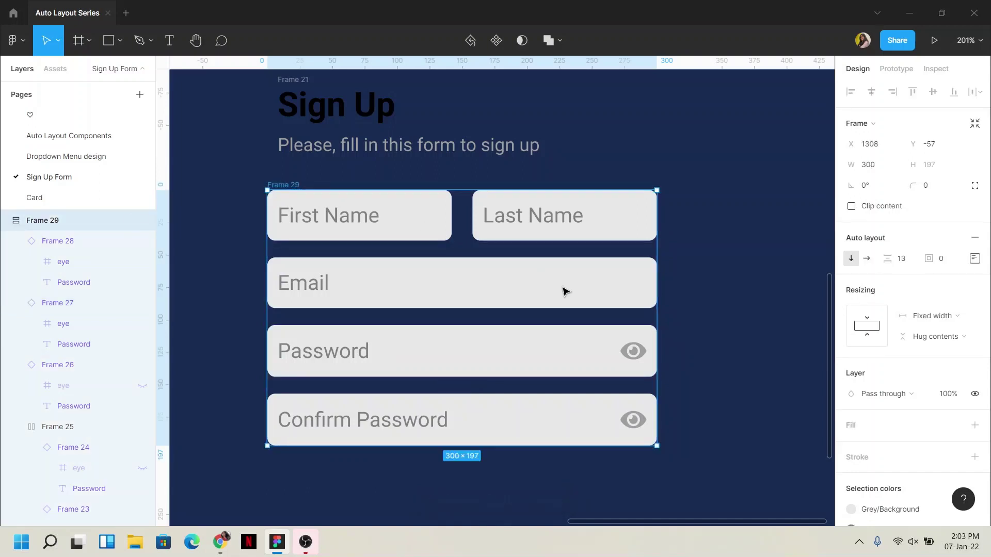
{"action": "mouse_move", "coordinate": [656, 312]}
{"action": "left_mouse_down"}
{"action": "mouse_move", "coordinate": [450, 313]}
{"action": "mouse_move", "coordinate": [782, 311]}
{"action": "mouse_move", "coordinate": [438, 317]}
{"action": "mouse_move", "coordinate": [725, 320]}
{"action": "mouse_move", "coordinate": [697, 320]}
{"action": "left_mouse_up"}
{"action": "left_click", "coordinate": [681, 148]}
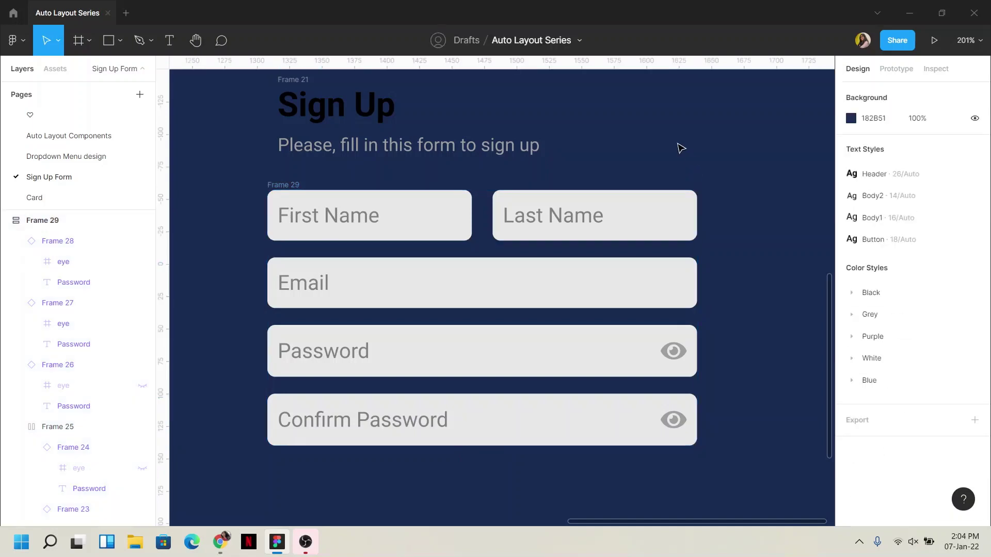
{"action": "scroll", "coordinate": [680, 148], "scroll_direction": "down", "scroll_amount": 1}
Step: Duplicate the subtitle text below the form and start editing the copy
{"action": "left_click", "coordinate": [371, 134]}
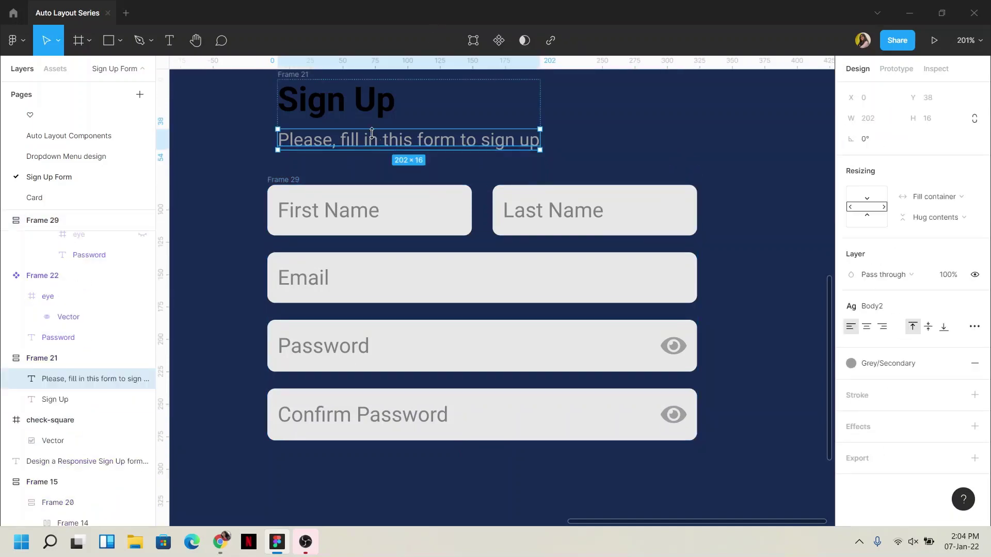
{"action": "left_click_drag", "start_coordinate": [379, 148], "coordinate": [370, 481]}
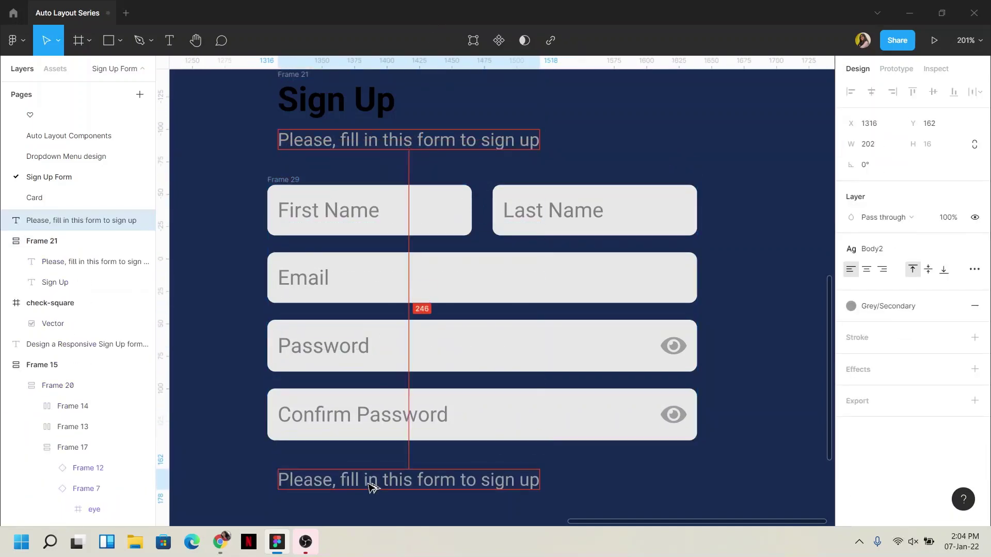
{"action": "scroll", "coordinate": [371, 481], "scroll_direction": "down", "scroll_amount": 1}
{"action": "scroll", "coordinate": [392, 439], "scroll_direction": "down", "scroll_amount": 2}
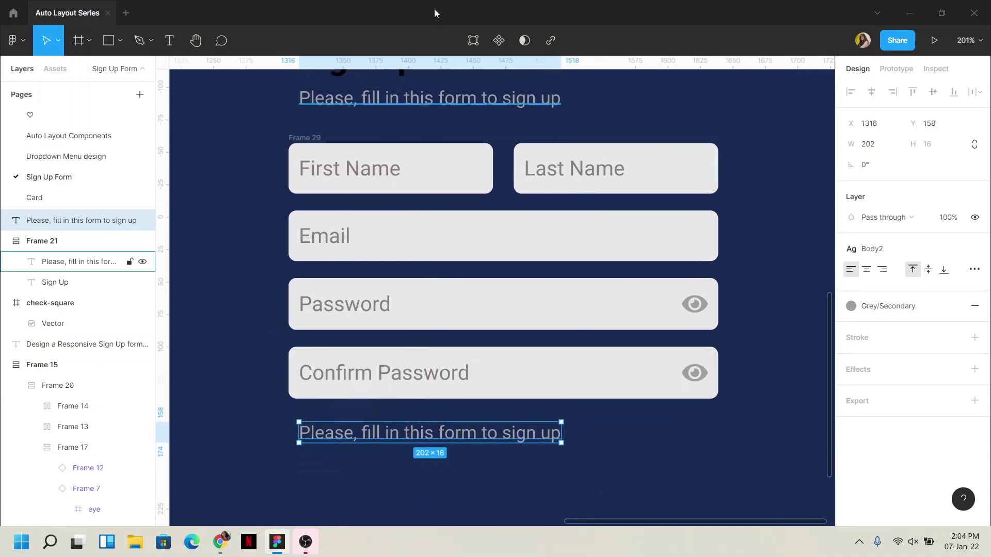
{"action": "double_click", "coordinate": [404, 434]}
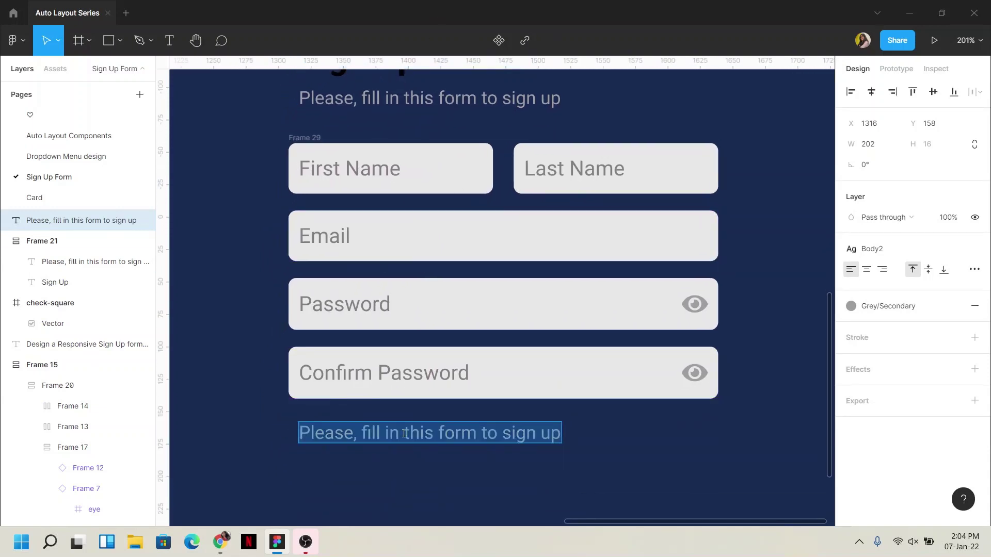
{"action": "scroll", "coordinate": [404, 433], "scroll_direction": "down", "scroll_amount": 3}
{"action": "scroll", "coordinate": [404, 433], "scroll_direction": "down", "scroll_amount": 2}
{"action": "mouse_move", "coordinate": [312, 428]}
{"action": "left_mouse_down"}
{"action": "mouse_move", "coordinate": [546, 338]}
{"action": "mouse_move", "coordinate": [756, 278]}
{"action": "left_mouse_up"}
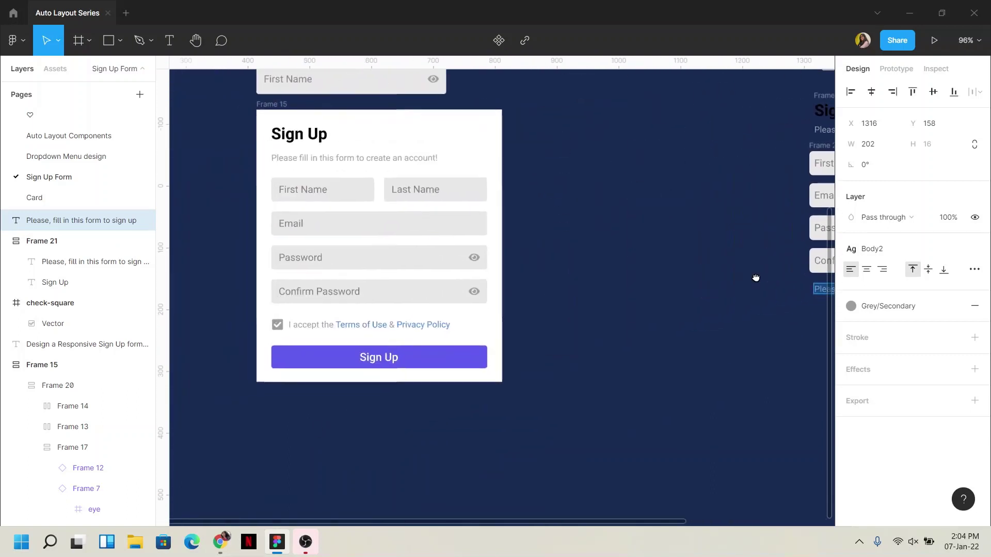
{"action": "scroll", "coordinate": [420, 327], "scroll_direction": "right", "scroll_amount": 3}
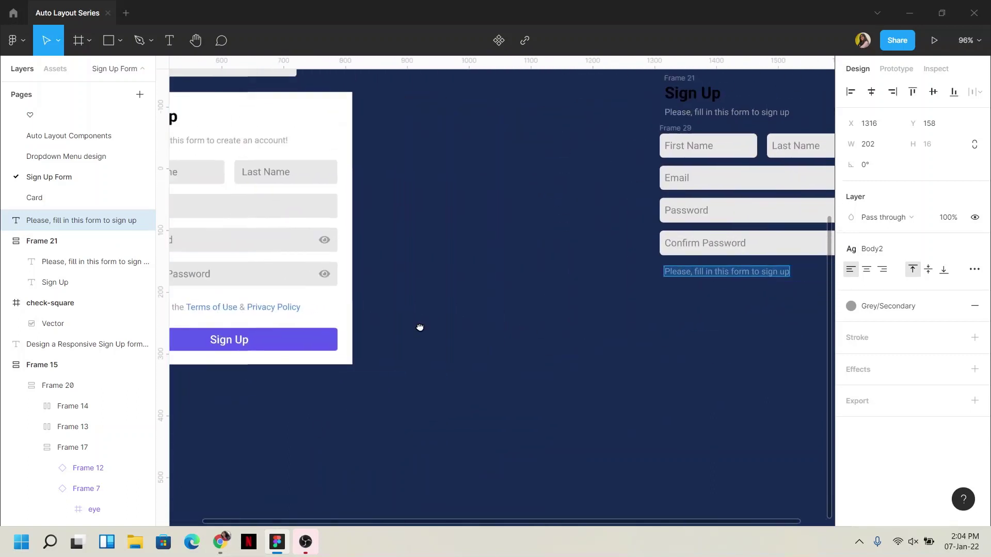
{"action": "scroll", "coordinate": [471, 305], "scroll_direction": "right", "scroll_amount": 5}
{"action": "scroll", "coordinate": [470, 304], "scroll_direction": "up", "scroll_amount": 5}
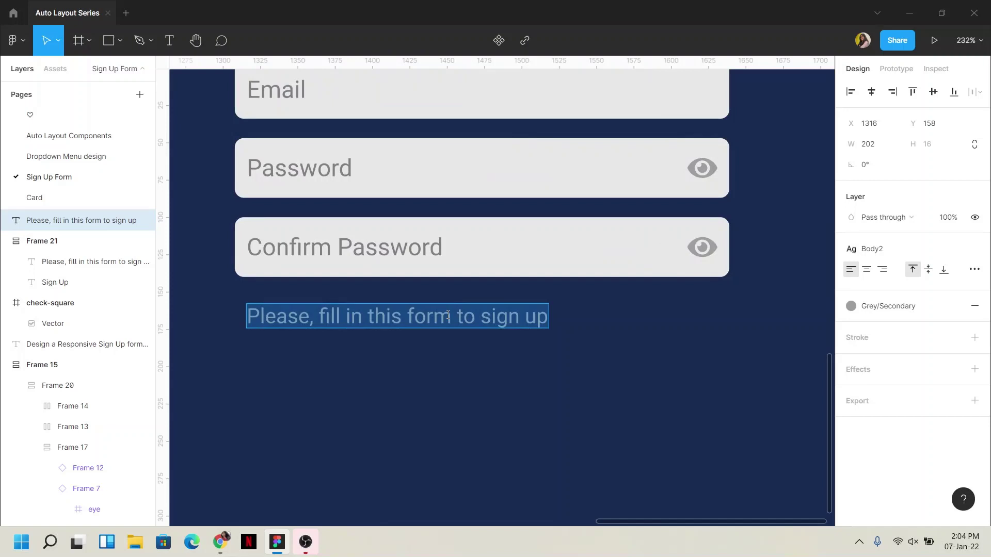
Step: Change the copy to 'I accept the Terms of Use & Privacy Policy' and widen it onto one line
{"action": "type", "text": "I accept t"}
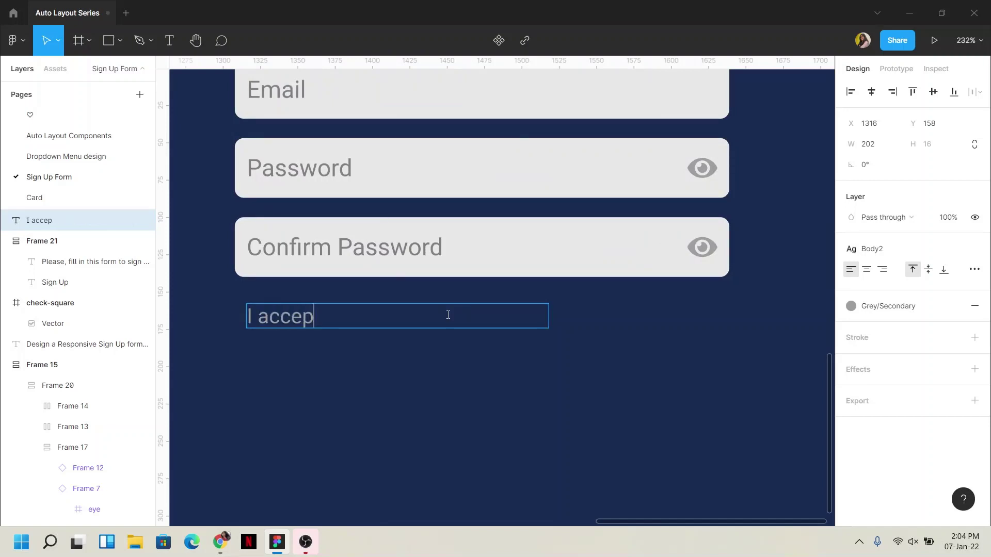
{"action": "type", "text": "he Te"}
{"action": "type", "text": "rms of "}
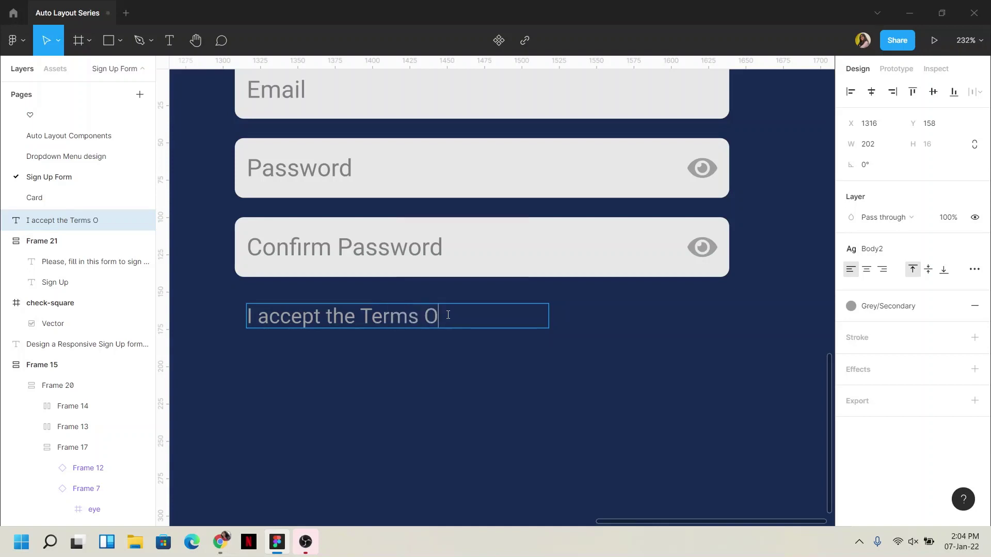
{"action": "type", "text": "USe"}
{"action": "key", "text": "BackSpace"}
{"action": "key", "text": "BackSpace"}
{"action": "type", "text": "se "}
{"action": "type", "text": "& "}
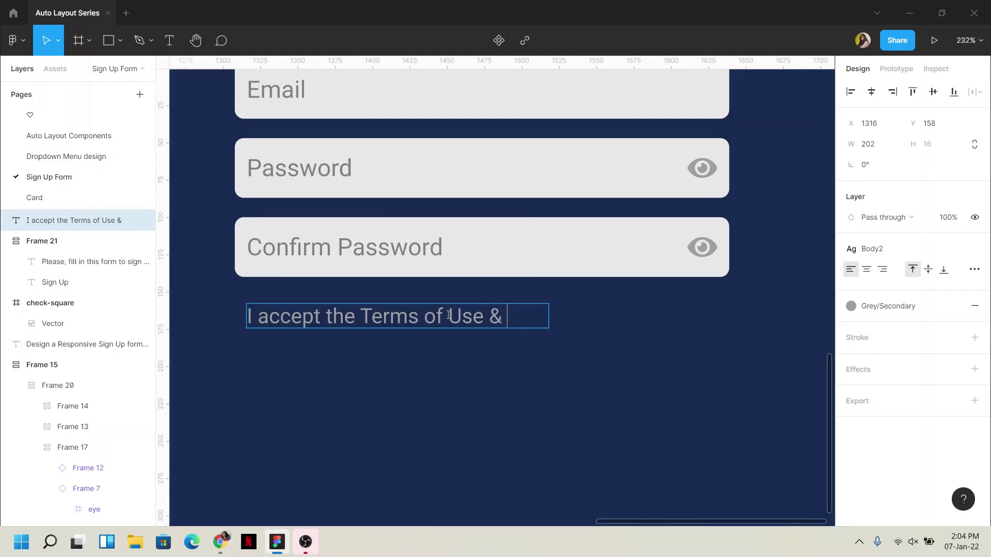
{"action": "type", "text": "Privacy Po"}
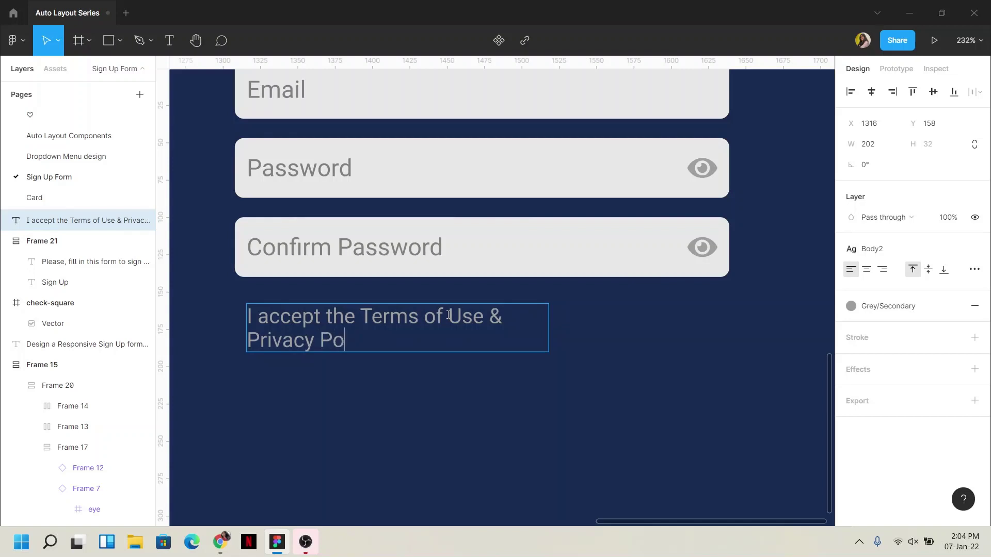
{"action": "type", "text": "licy"}
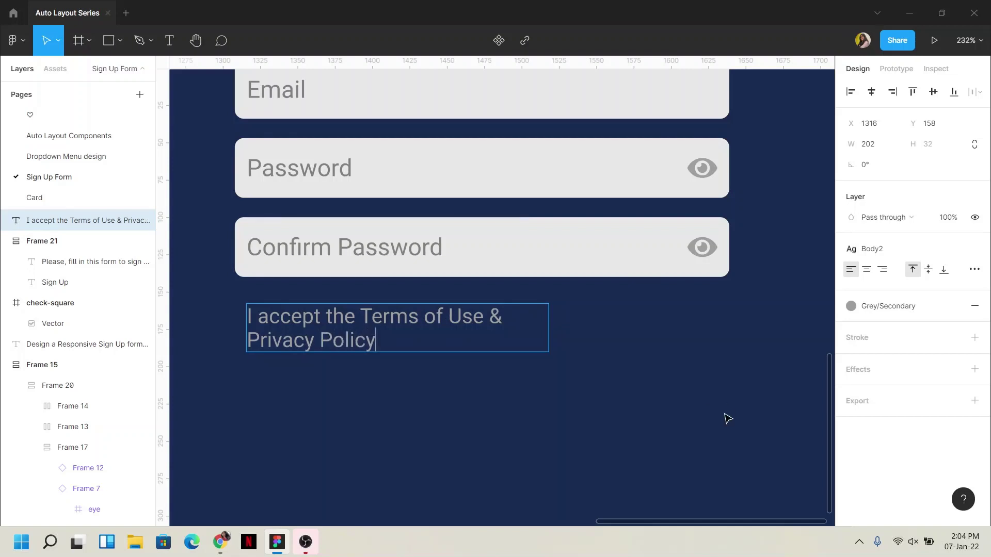
{"action": "key", "text": "Escape"}
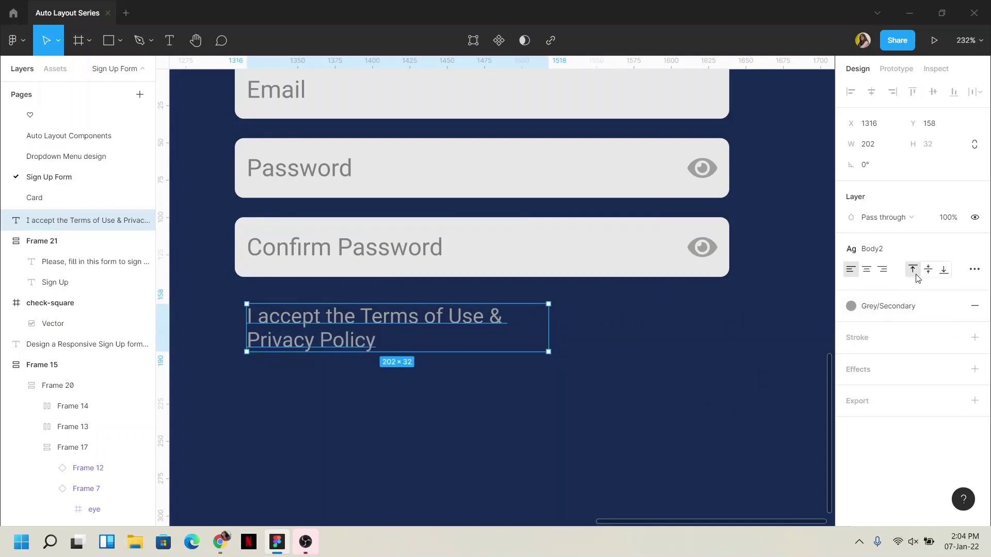
{"action": "mouse_move", "coordinate": [548, 344]}
{"action": "left_mouse_down"}
{"action": "mouse_move", "coordinate": [740, 345]}
{"action": "mouse_move", "coordinate": [650, 343]}
{"action": "left_mouse_up"}
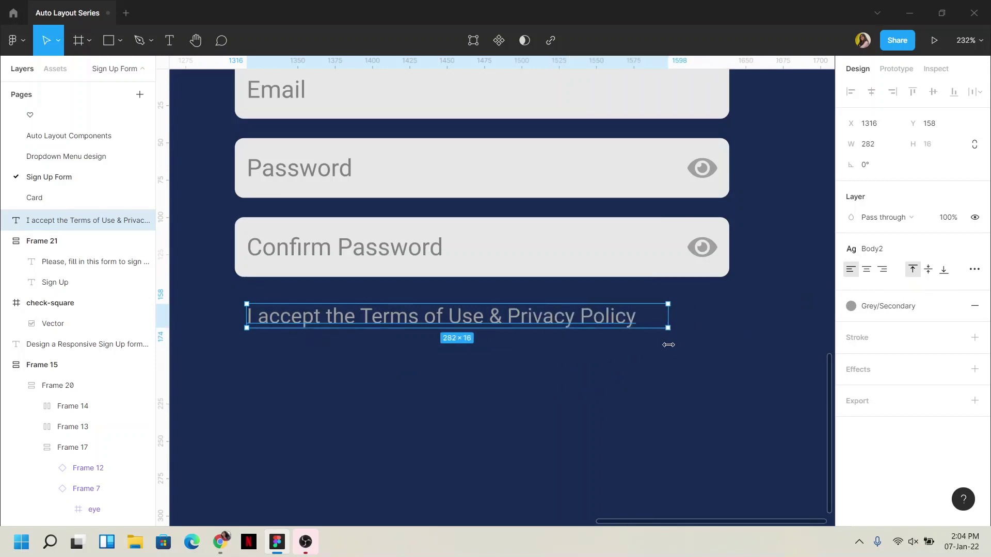
{"action": "left_click_drag", "start_coordinate": [645, 344], "coordinate": [642, 343]}
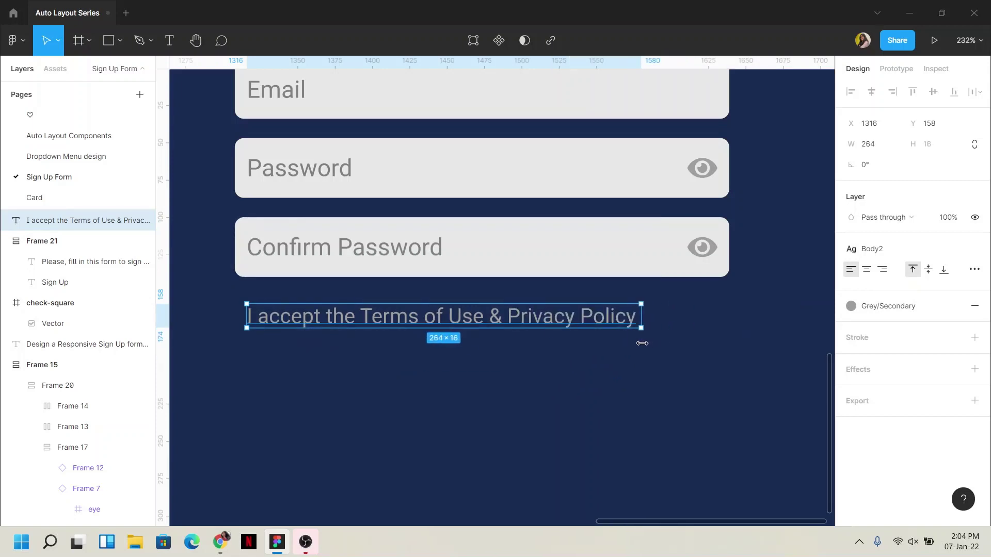
{"action": "left_click", "coordinate": [473, 393]}
{"action": "left_click", "coordinate": [370, 326]}
{"action": "scroll", "coordinate": [407, 376], "scroll_direction": "down", "scroll_amount": 2}
{"action": "scroll", "coordinate": [407, 376], "scroll_direction": "down", "scroll_amount": 2}
{"action": "scroll", "coordinate": [407, 376], "scroll_direction": "down", "scroll_amount": 3}
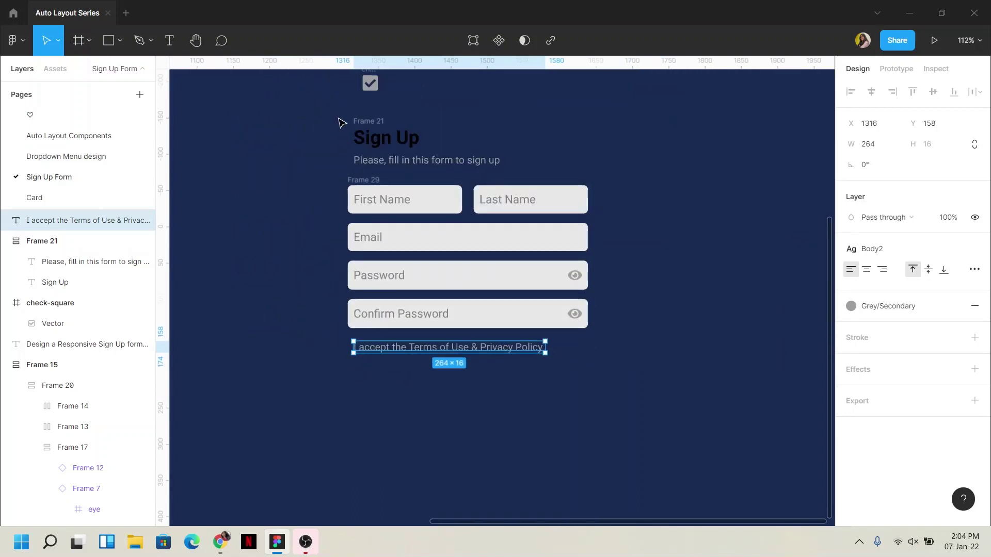
Step: Move the check-square icon beside the Terms text and resize it to 20×20
{"action": "left_click_drag", "start_coordinate": [374, 78], "coordinate": [341, 351]}
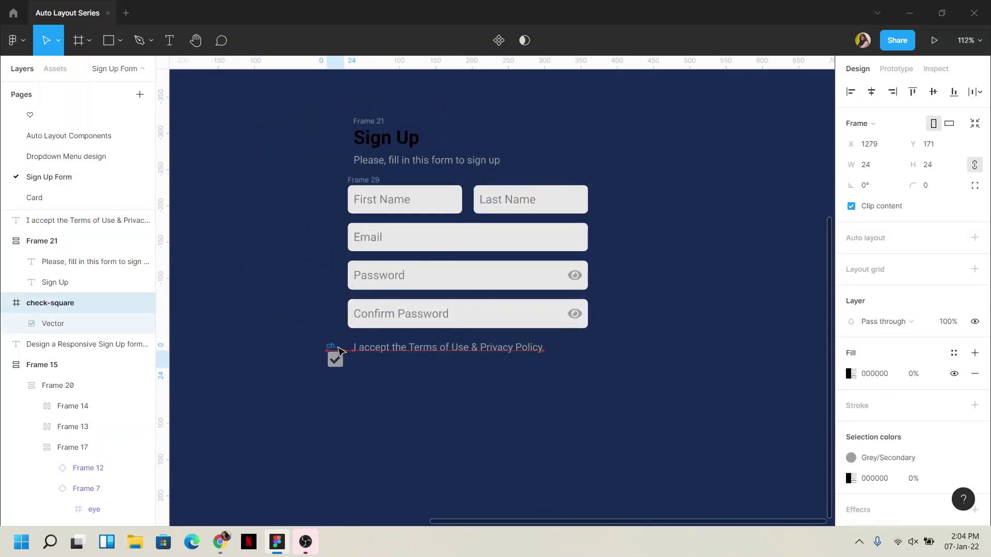
{"action": "scroll", "coordinate": [358, 400], "scroll_direction": "up", "scroll_amount": 4}
{"action": "scroll", "coordinate": [361, 377], "scroll_direction": "up", "scroll_amount": 2}
{"action": "left_click", "coordinate": [409, 254]}
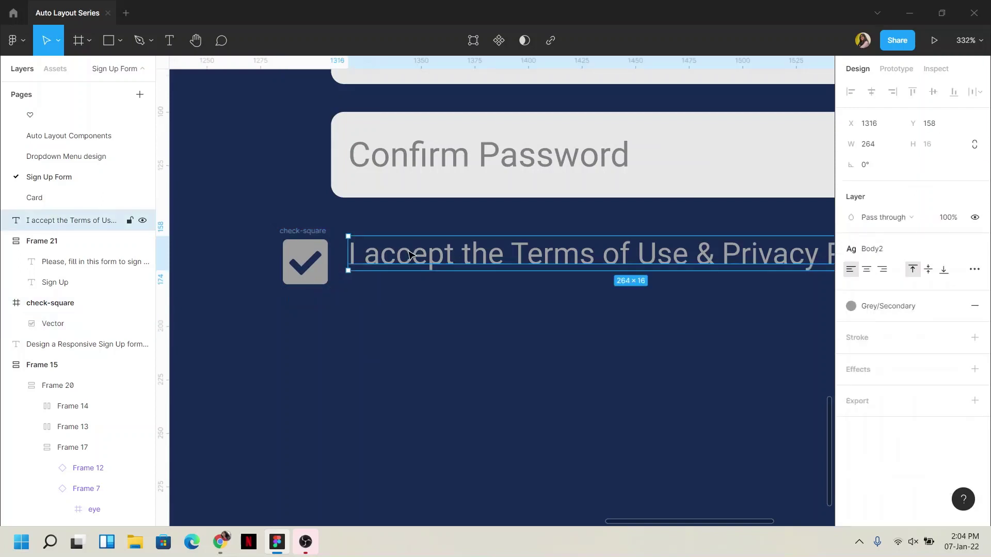
{"action": "left_click", "coordinate": [305, 261]}
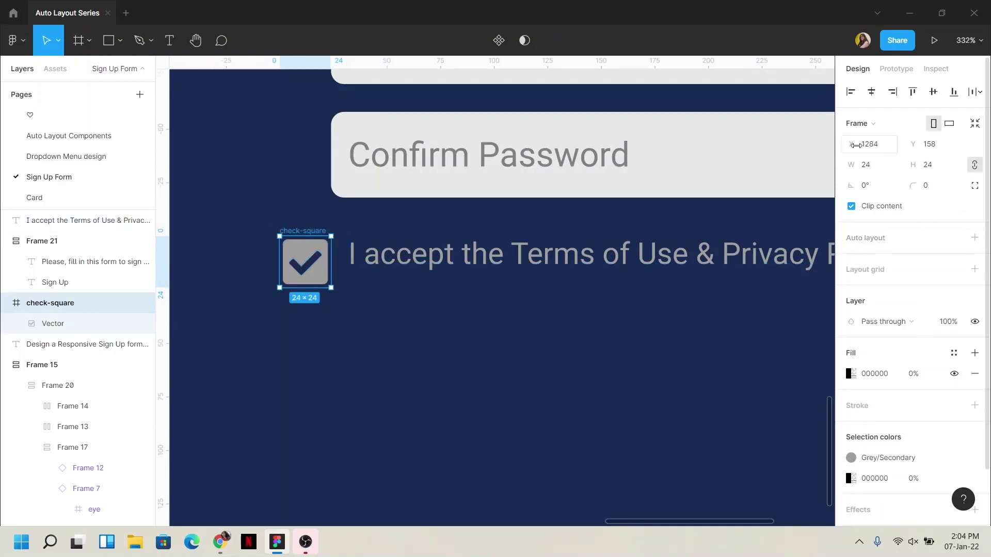
{"action": "left_click", "coordinate": [874, 164]}
{"action": "type", "text": "20"}
{"action": "key", "text": "Return"}
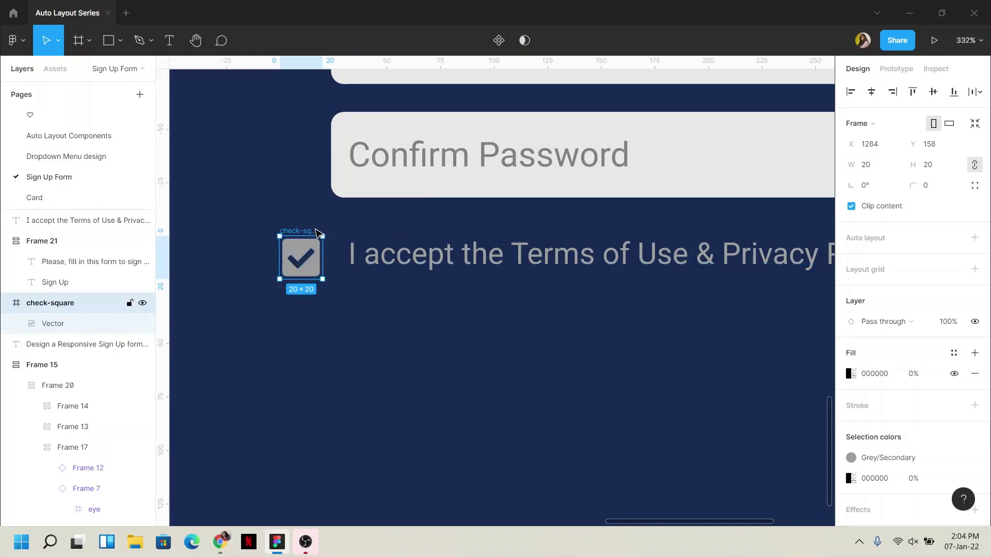
Step: Align the icon and Terms text by vertical centres with an 8 px gap
{"action": "left_click", "coordinate": [478, 266], "text": "shift"}
{"action": "scroll", "coordinate": [721, 434], "scroll_direction": "up", "scroll_amount": 3}
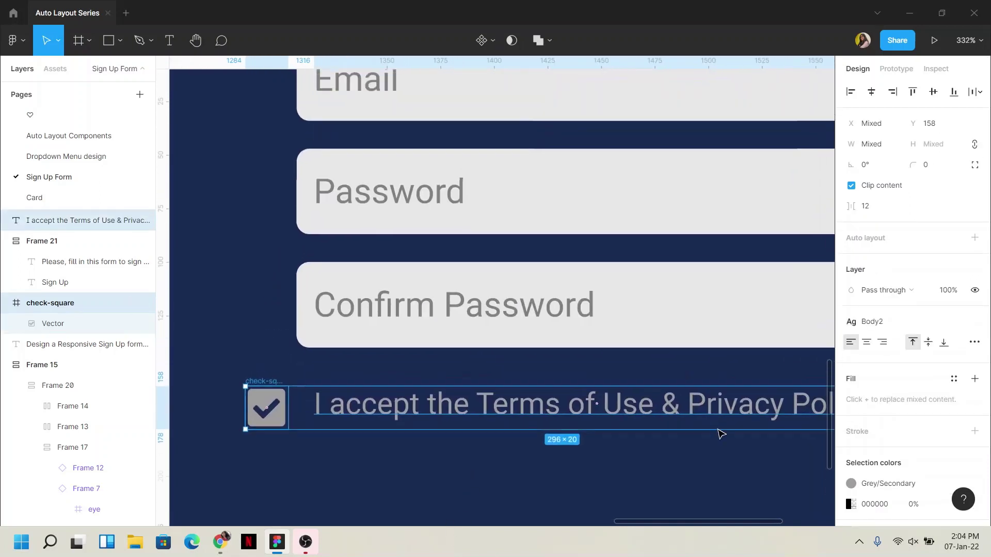
{"action": "scroll", "coordinate": [720, 433], "scroll_direction": "right", "scroll_amount": 5}
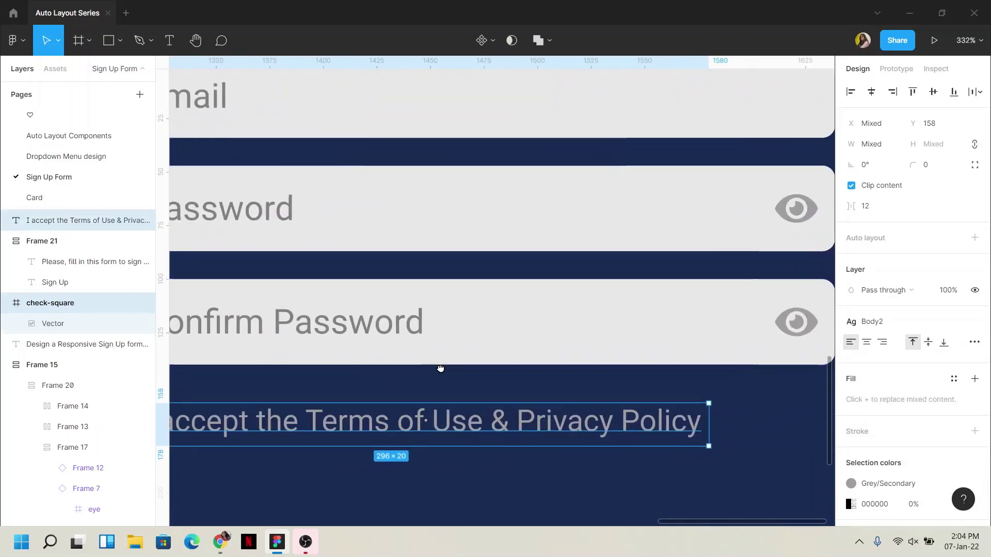
{"action": "scroll", "coordinate": [441, 368], "scroll_direction": "left", "scroll_amount": 5}
{"action": "scroll", "coordinate": [440, 368], "scroll_direction": "down", "scroll_amount": 1}
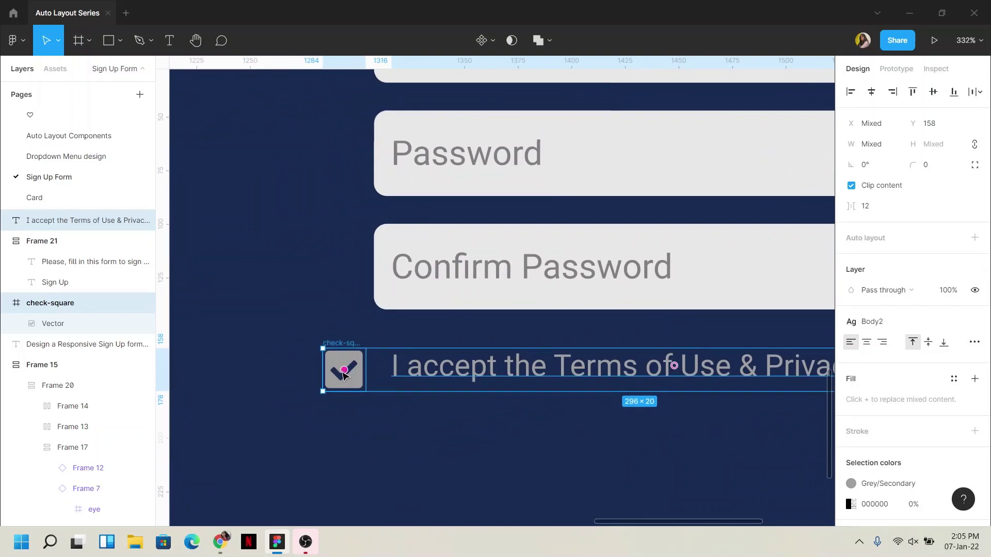
{"action": "scroll", "coordinate": [328, 424], "scroll_direction": "right", "scroll_amount": 2}
{"action": "scroll", "coordinate": [308, 427], "scroll_direction": "right", "scroll_amount": 1}
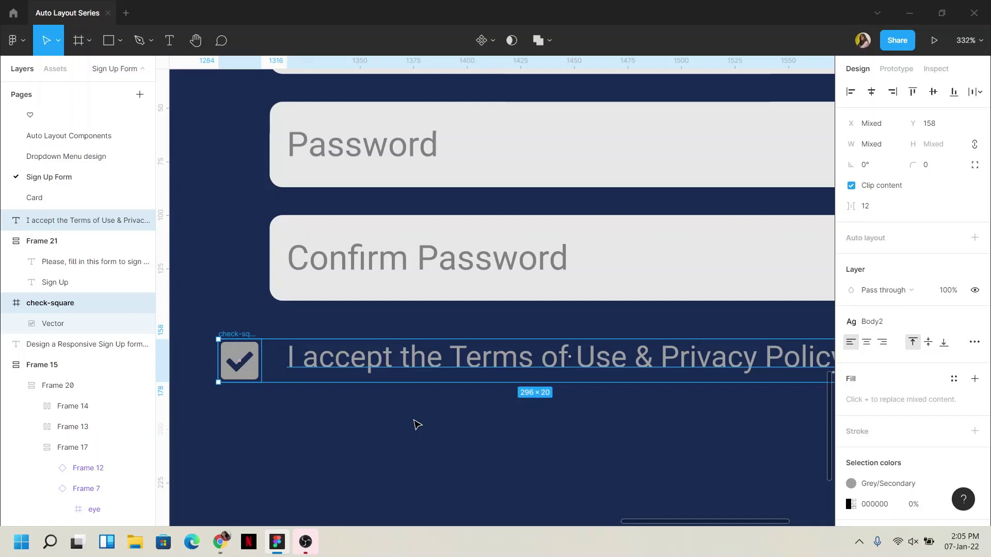
{"action": "left_click", "coordinate": [933, 91]}
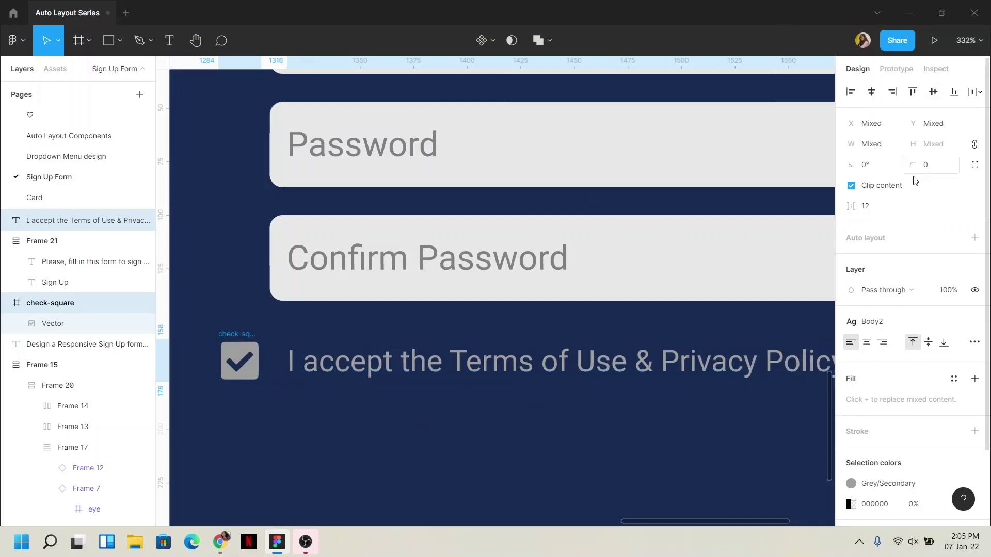
{"action": "left_click", "coordinate": [874, 208]}
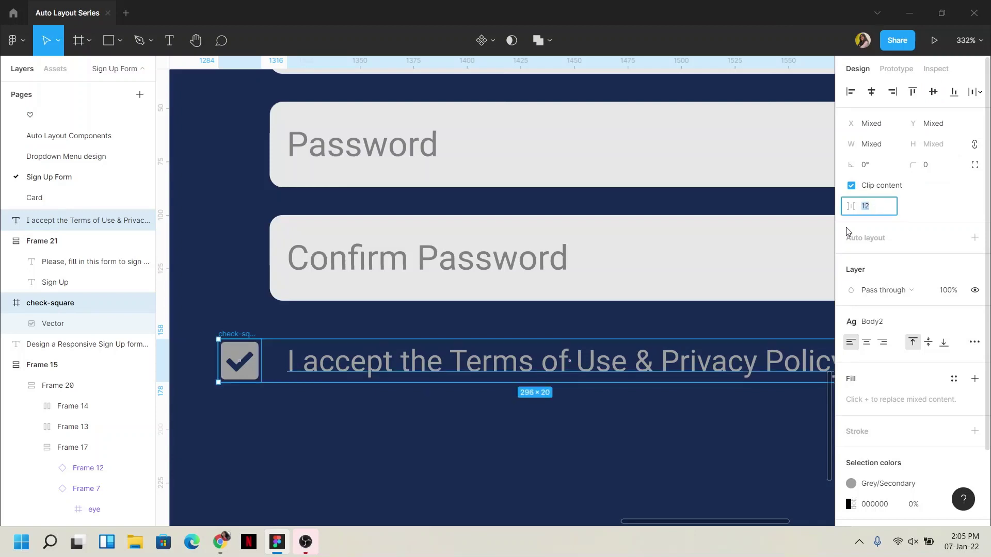
{"action": "type", "text": "8"}
{"action": "key", "text": "Return"}
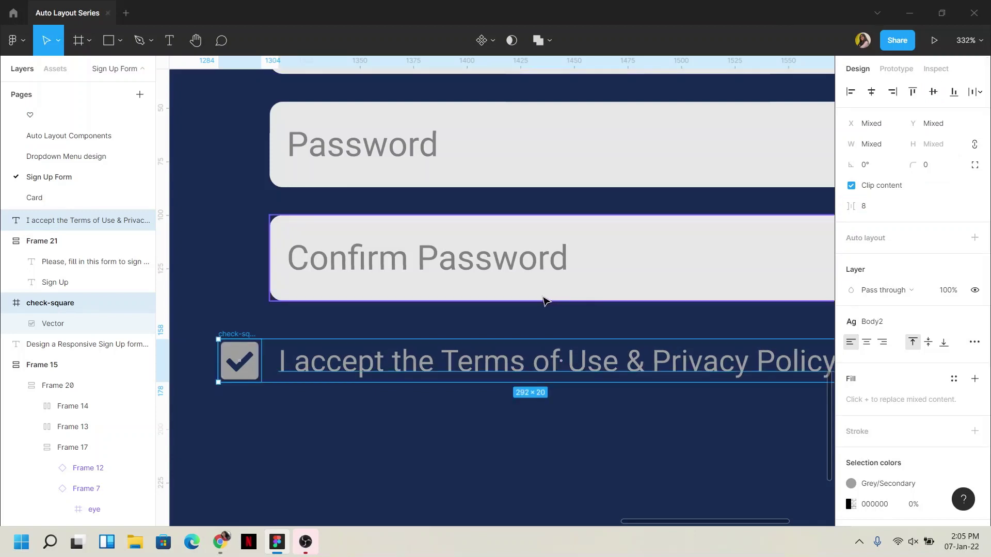
{"action": "scroll", "coordinate": [438, 376], "scroll_direction": "down", "scroll_amount": 1}
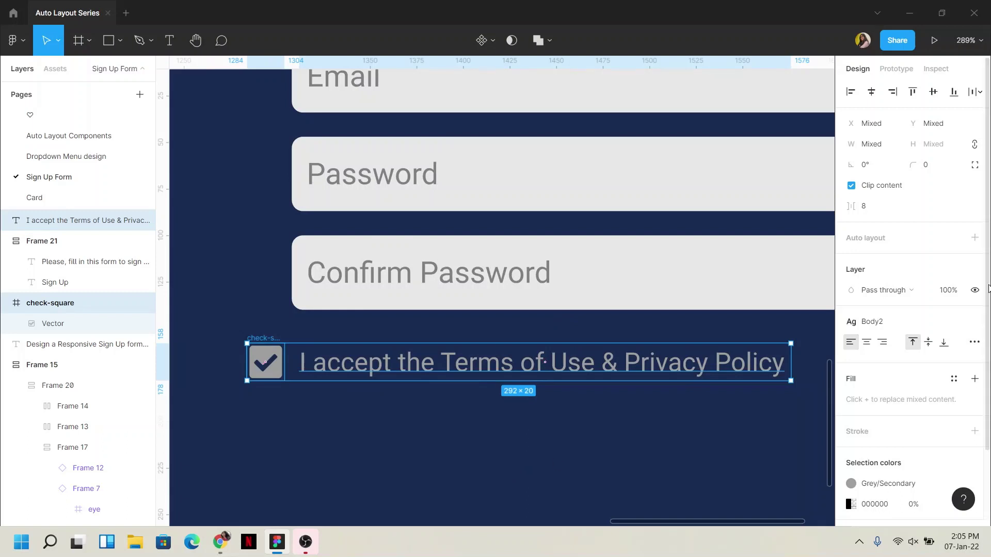
Step: Wrap the icon and Terms text in auto layout Frame 30, centred vertically
{"action": "left_click", "coordinate": [975, 238]}
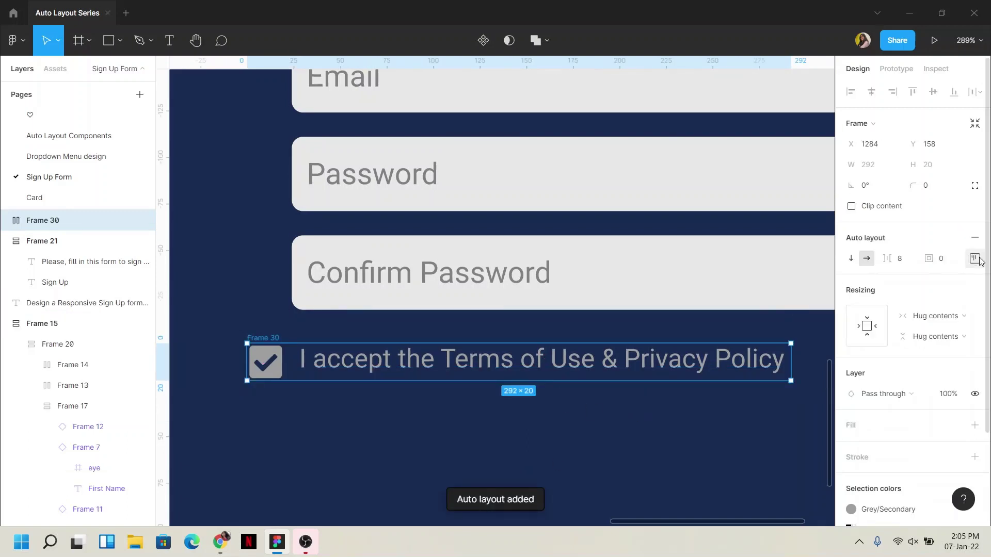
{"action": "left_click", "coordinate": [974, 258]}
{"action": "left_click", "coordinate": [920, 313]}
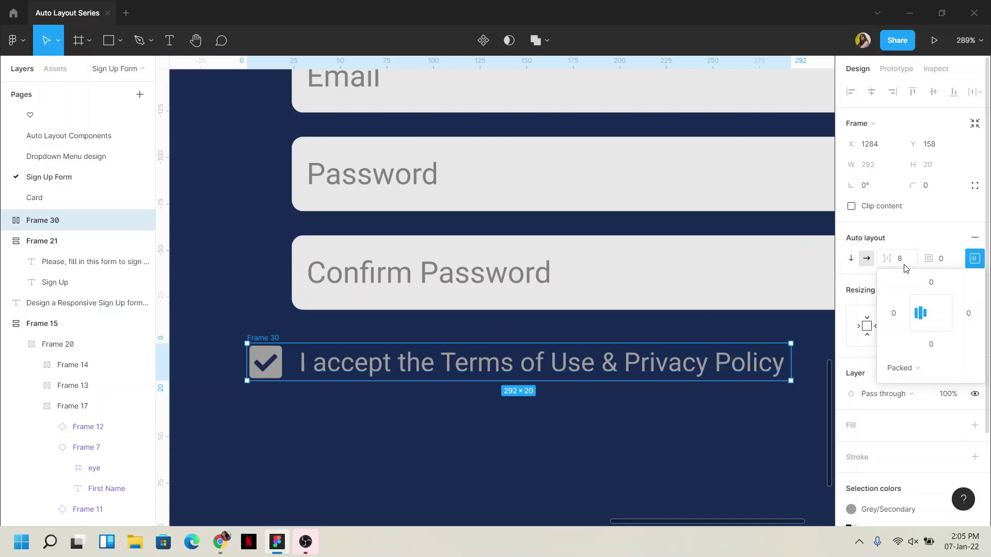
{"action": "left_click", "coordinate": [692, 427]}
Step: Make the Terms text fill Frame 30's width and review Frame 30's width setting
{"action": "left_click", "coordinate": [336, 362]}
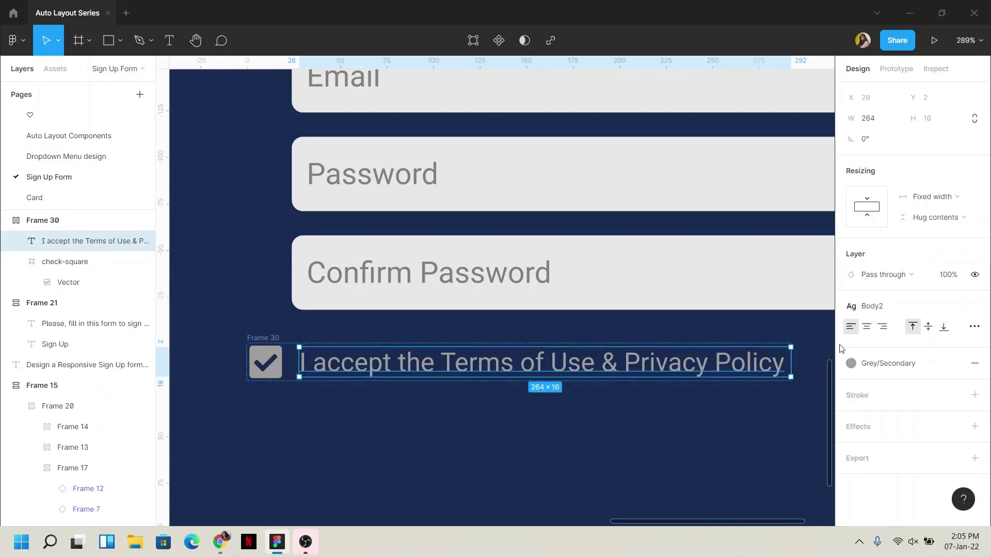
{"action": "left_click", "coordinate": [946, 197]}
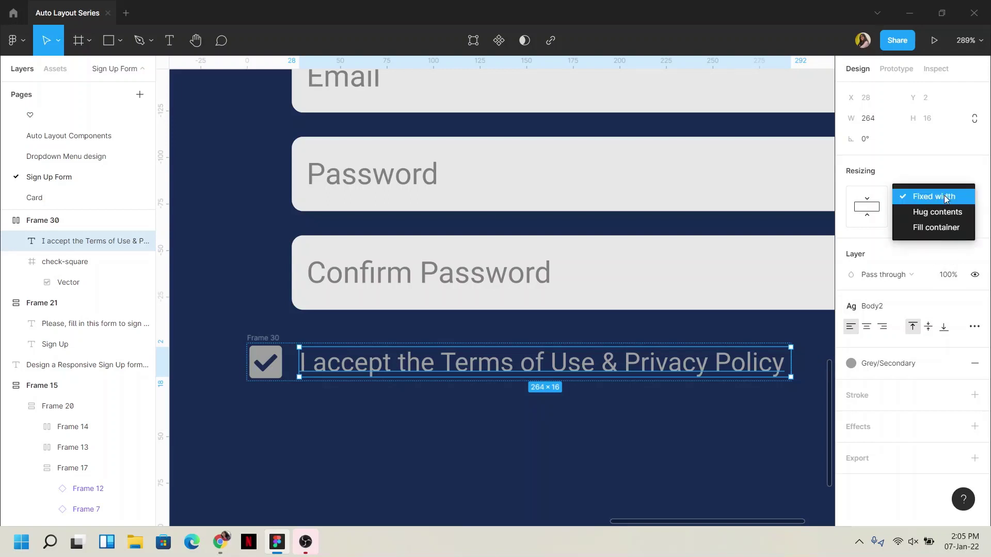
{"action": "left_click", "coordinate": [948, 227]}
{"action": "left_click", "coordinate": [562, 432]}
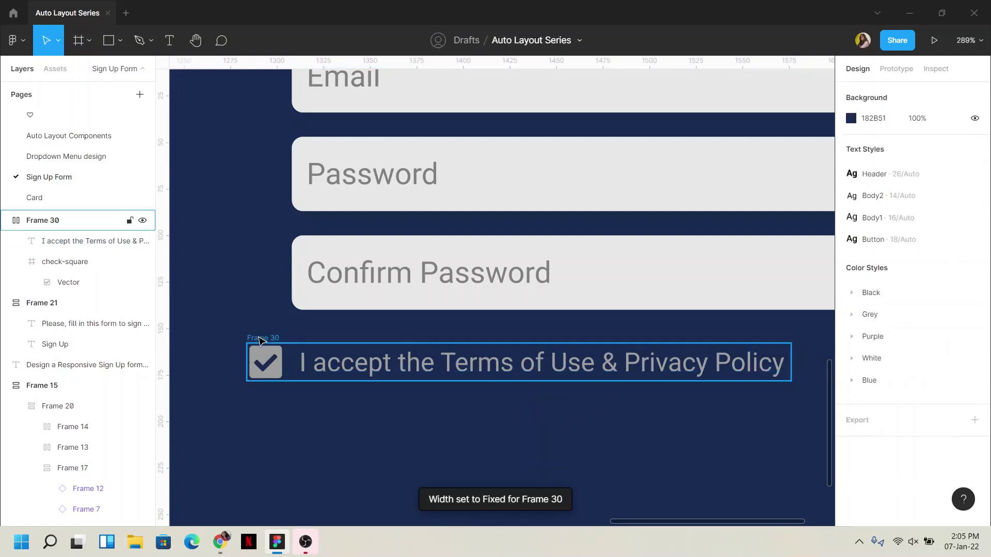
{"action": "left_click", "coordinate": [259, 341]}
{"action": "left_click", "coordinate": [931, 316]}
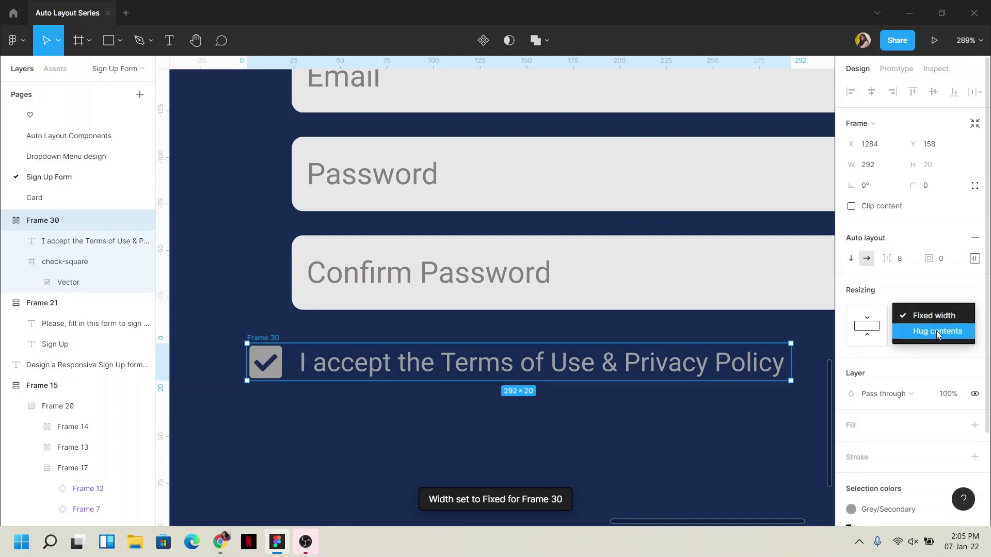
{"action": "left_click", "coordinate": [565, 294]}
{"action": "scroll", "coordinate": [565, 294], "scroll_direction": "down", "scroll_amount": 2}
{"action": "left_click", "coordinate": [582, 399]}
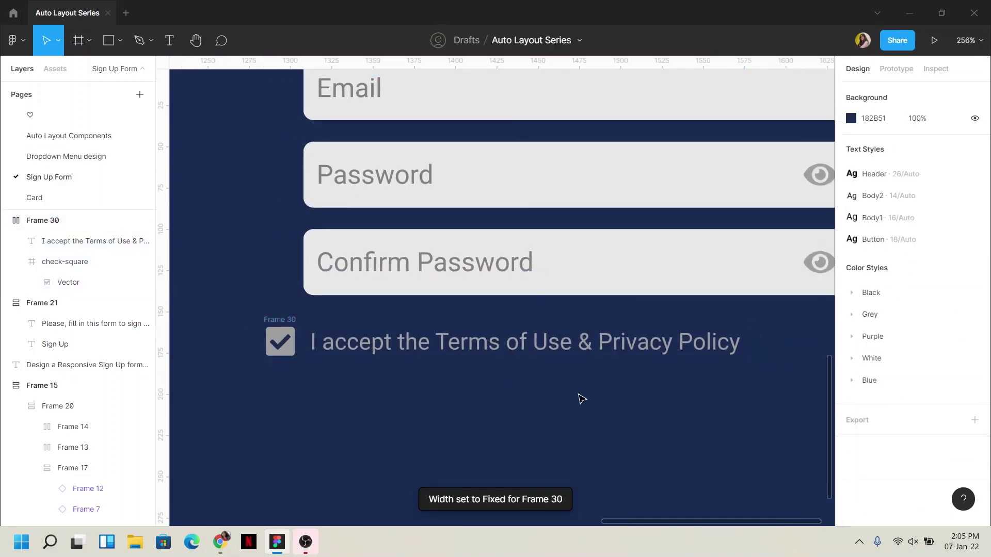
Step: Move the terms checkbox row down and left to align with the form fields
{"action": "scroll", "coordinate": [495, 385], "scroll_direction": "right", "scroll_amount": 3}
{"action": "left_click", "coordinate": [240, 312]}
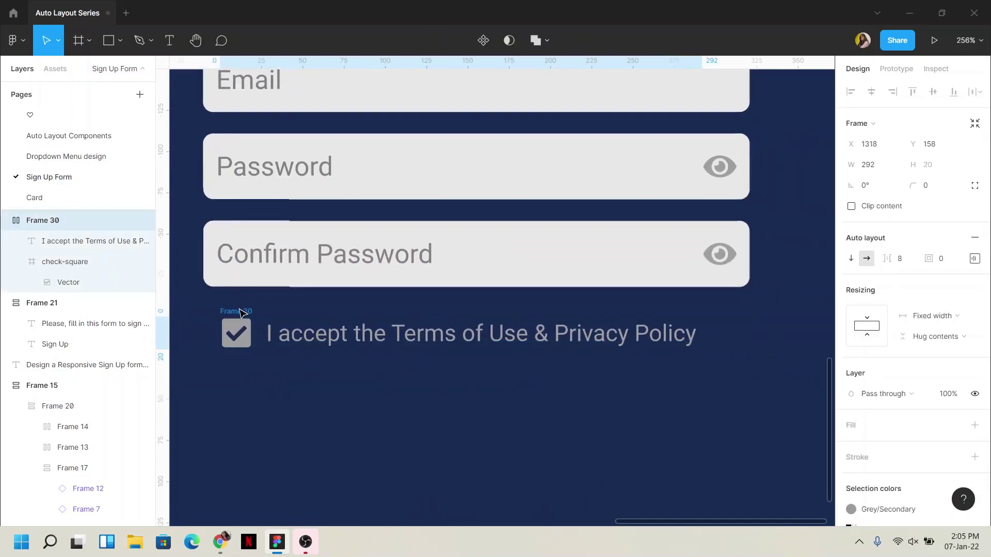
{"action": "left_click_drag", "start_coordinate": [240, 312], "coordinate": [222, 327]}
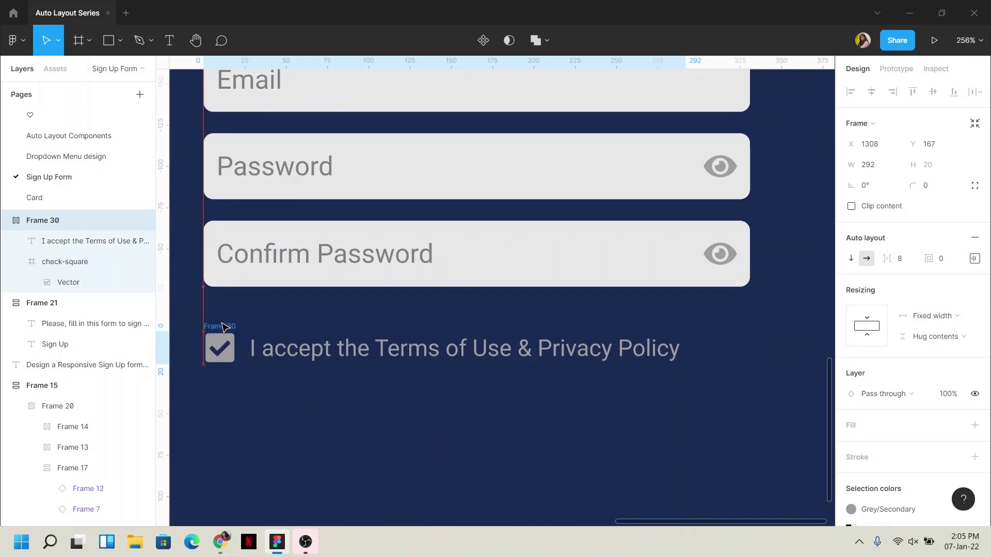
{"action": "left_click", "coordinate": [283, 323]}
{"action": "left_click", "coordinate": [221, 325]}
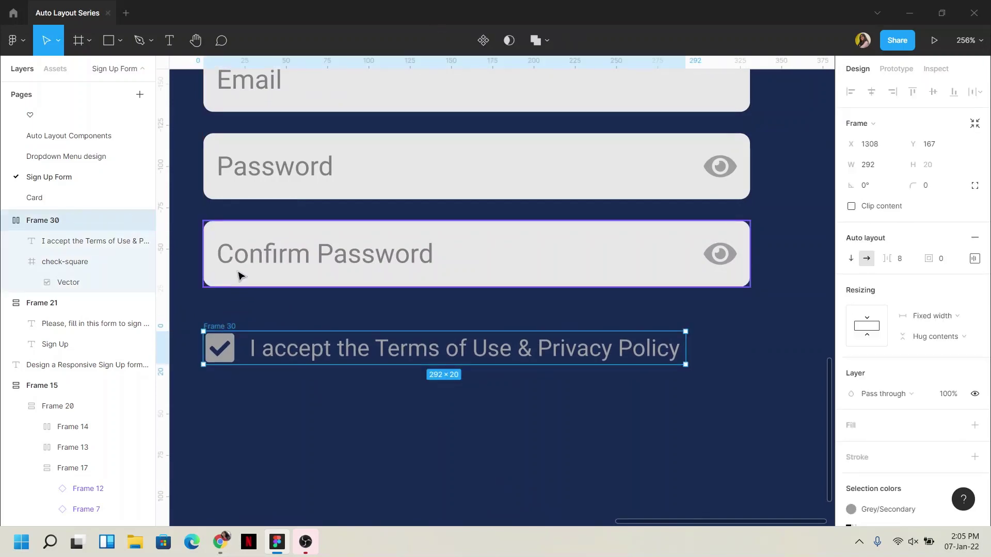
{"action": "left_click", "coordinate": [239, 275]}
{"action": "left_click", "coordinate": [325, 407]}
{"action": "scroll", "coordinate": [325, 406], "scroll_direction": "down", "scroll_amount": 5}
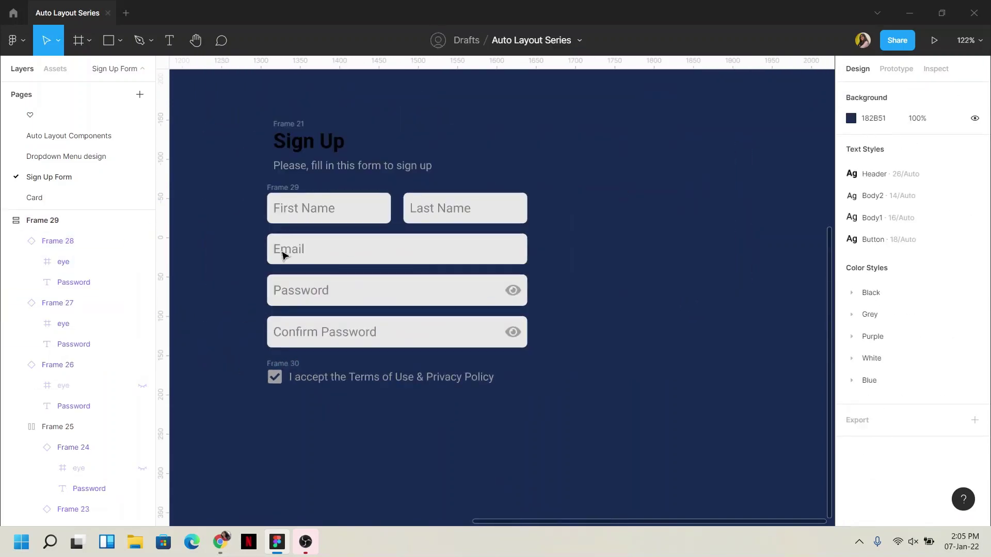
Step: Wrap the field stack and terms row in a vertical auto layout with 24 spacing
{"action": "left_click", "coordinate": [292, 242]}
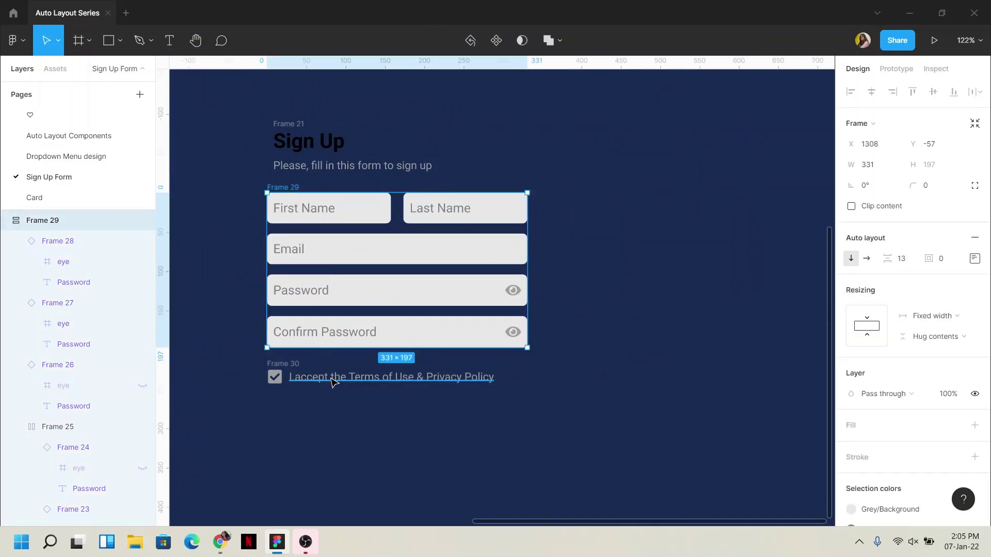
{"action": "left_click", "coordinate": [296, 366], "text": "shift"}
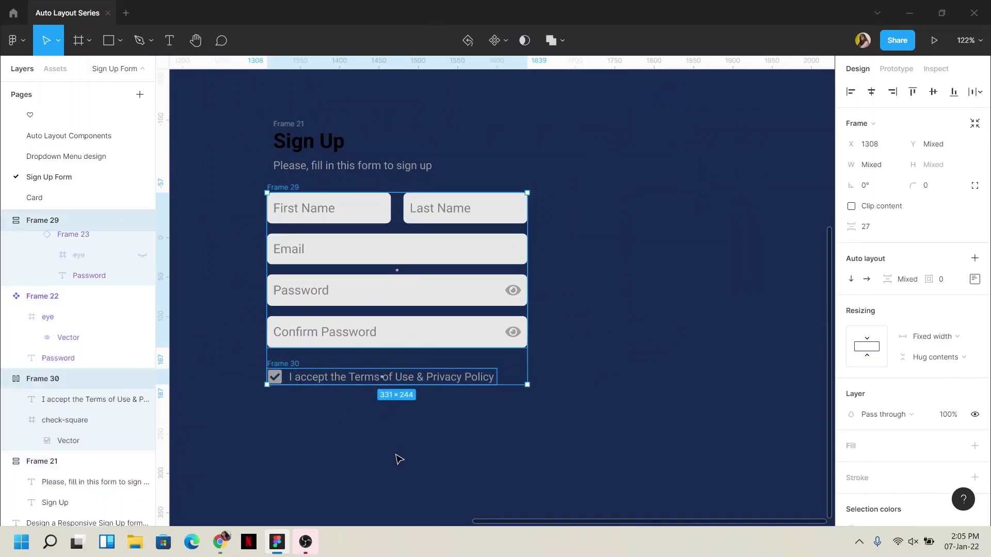
{"action": "key", "text": "shift+a"}
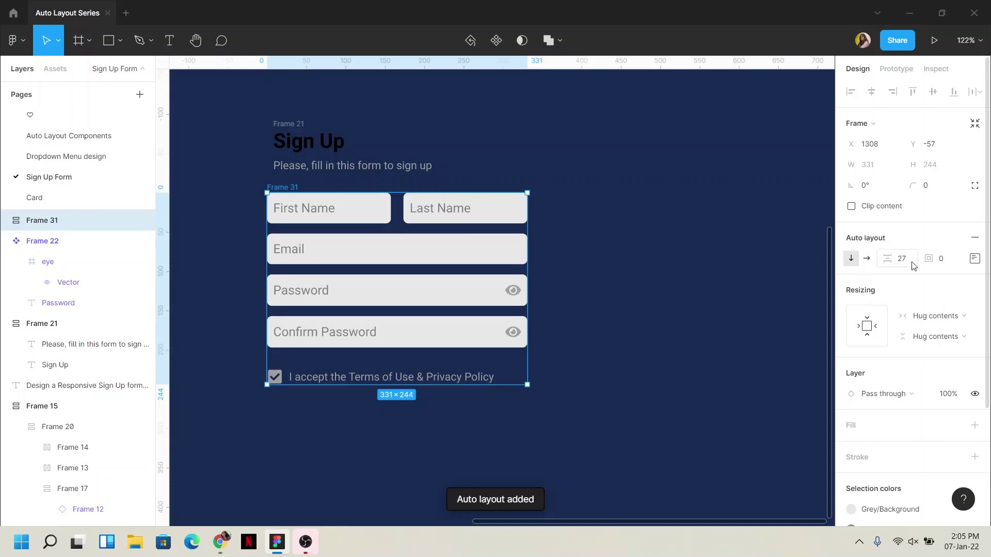
{"action": "left_click", "coordinate": [912, 265]}
{"action": "type", "text": "4"}
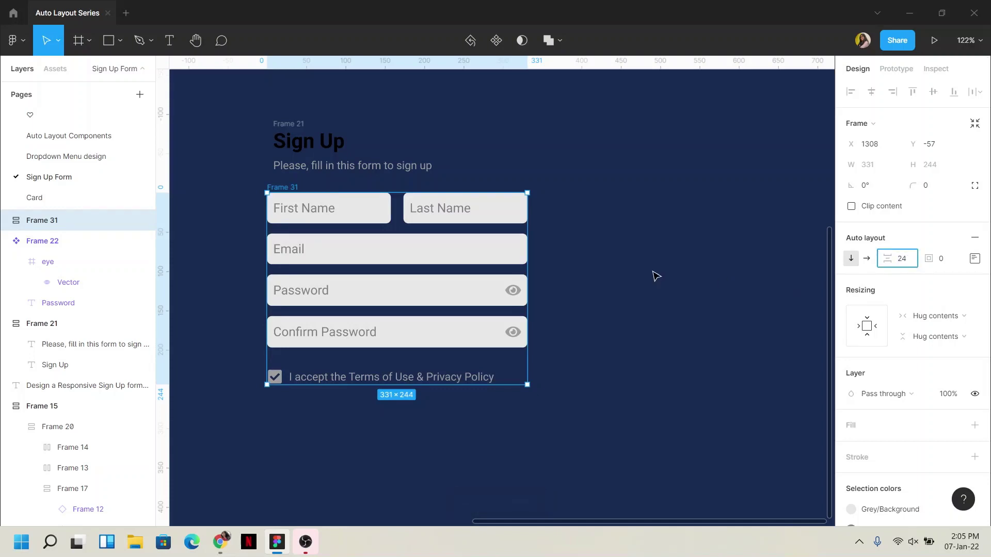
{"action": "left_click", "coordinate": [656, 276]}
Step: Set the terms row's width to Fill container so it spans the form
{"action": "left_click", "coordinate": [454, 374]}
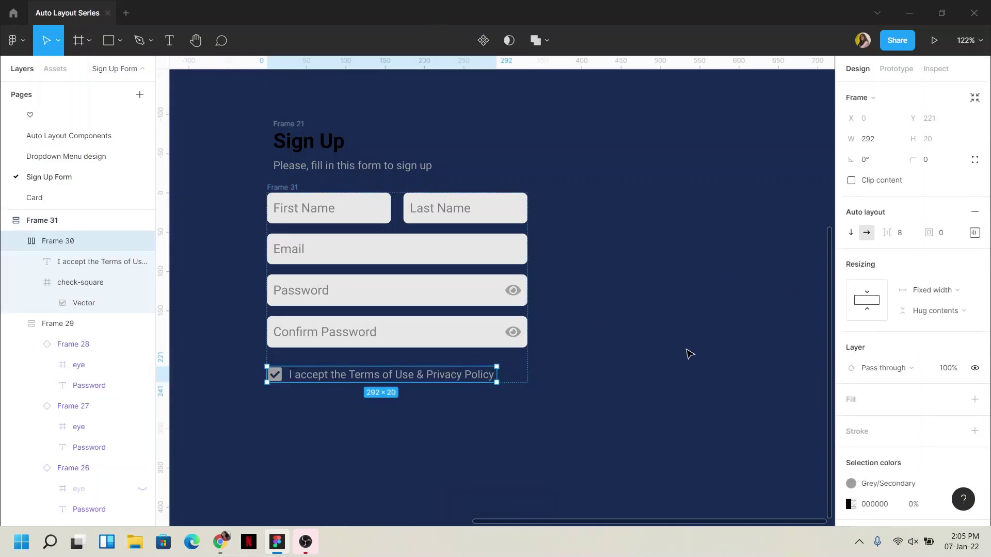
{"action": "left_click", "coordinate": [931, 290]}
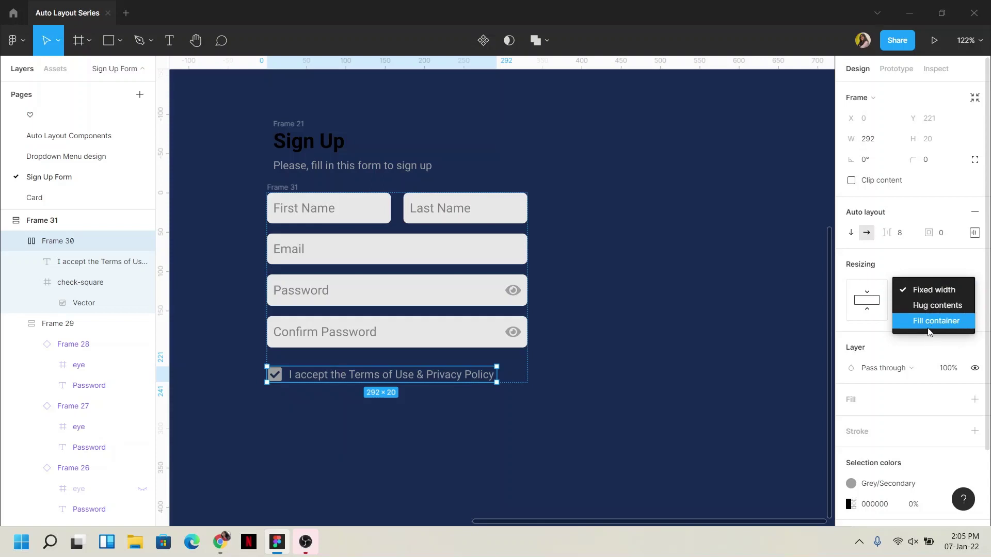
{"action": "left_click", "coordinate": [927, 325]}
{"action": "left_click", "coordinate": [631, 347]}
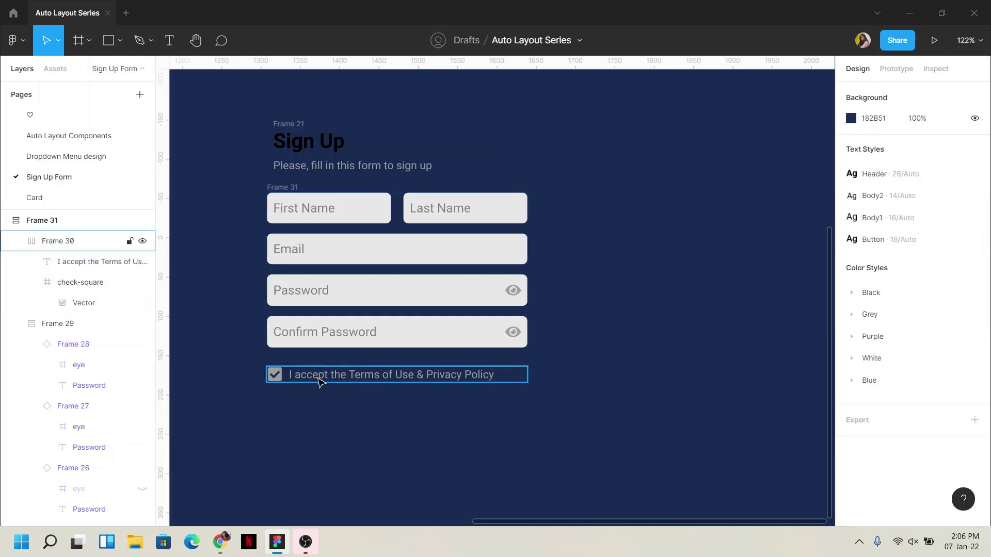
{"action": "double_click", "coordinate": [283, 376]}
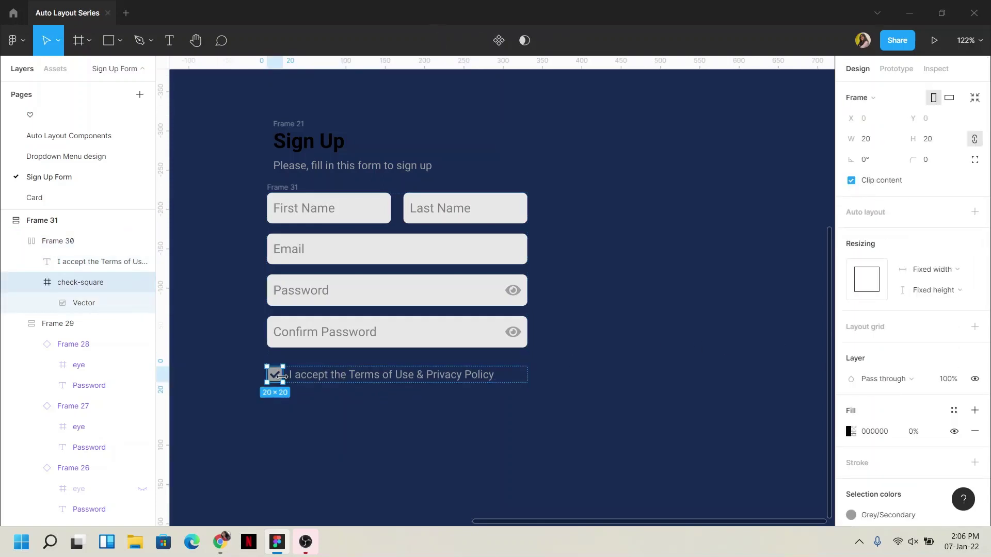
{"action": "left_click", "coordinate": [335, 379]}
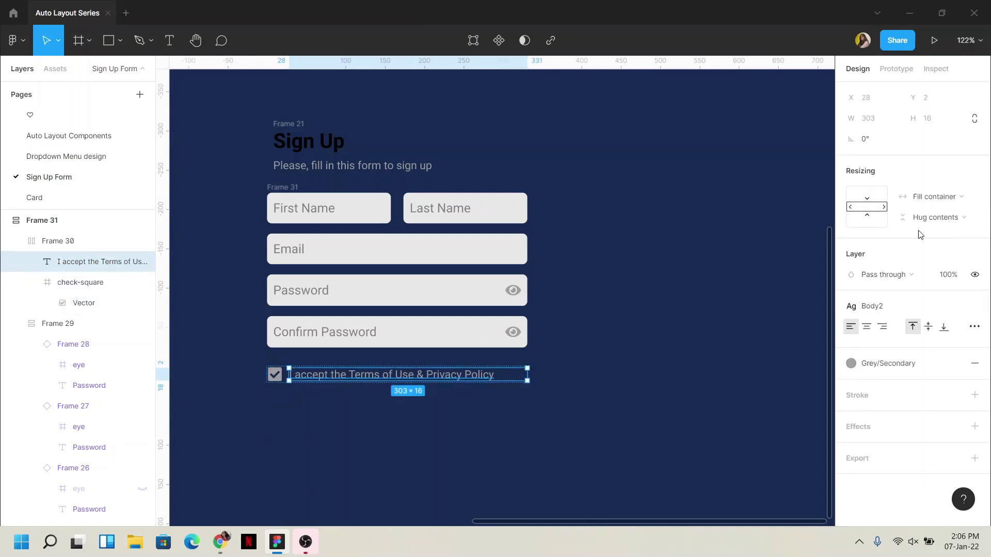
{"action": "left_click", "coordinate": [560, 371]}
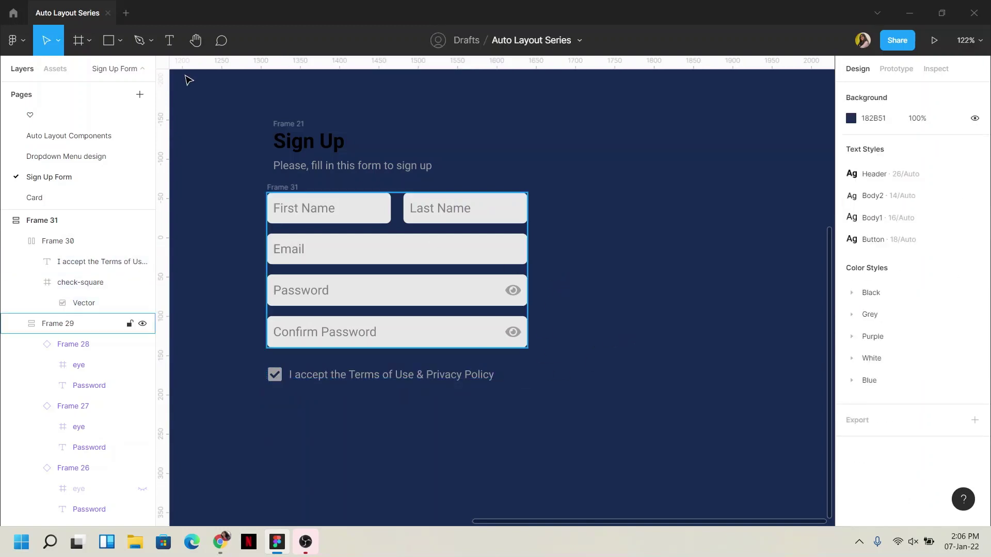
{"action": "left_click", "coordinate": [169, 41]}
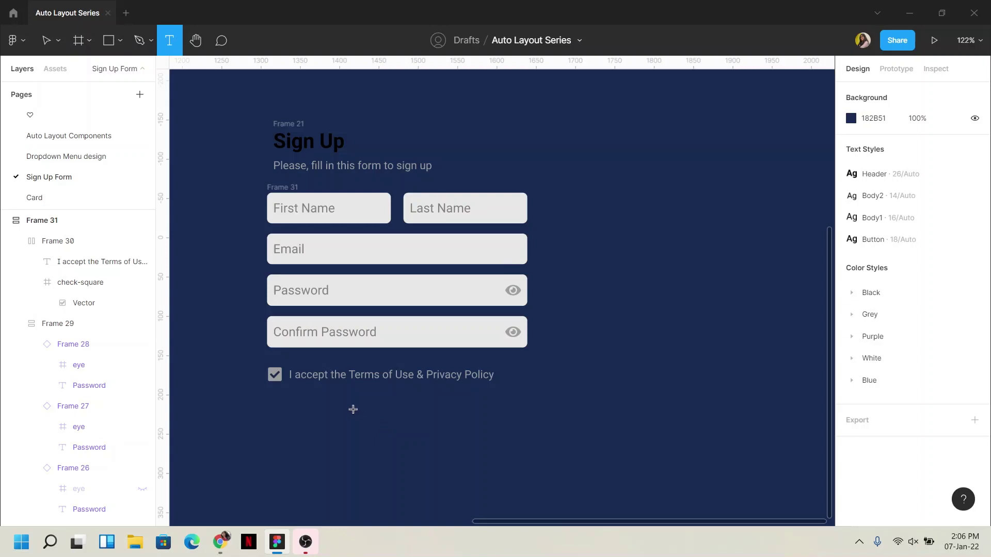
Step: Add a 'Sign Up' text label below the form using the Button text style
{"action": "left_click", "coordinate": [353, 410]}
{"action": "type", "text": "S"}
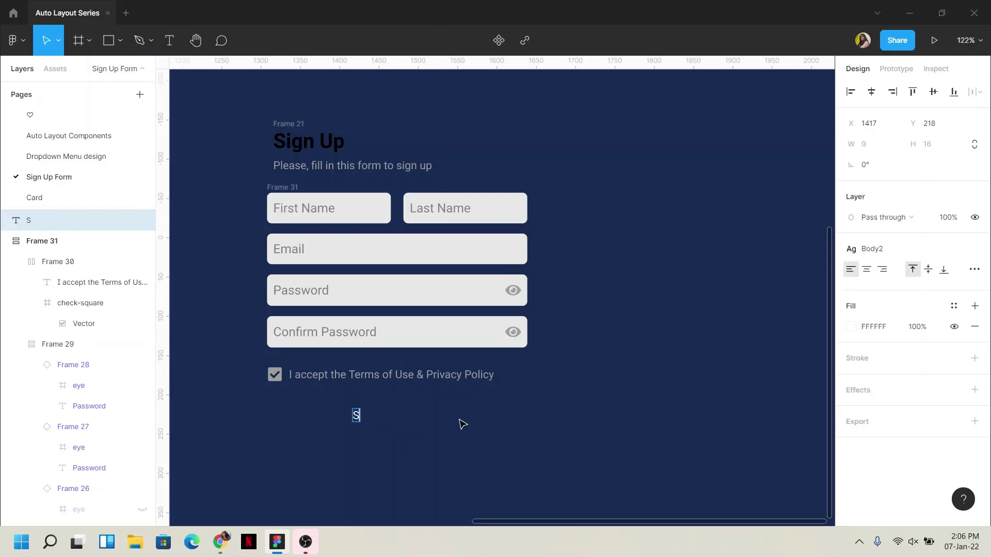
{"action": "type", "text": "ign Up"}
{"action": "key", "text": "ctrl+a"}
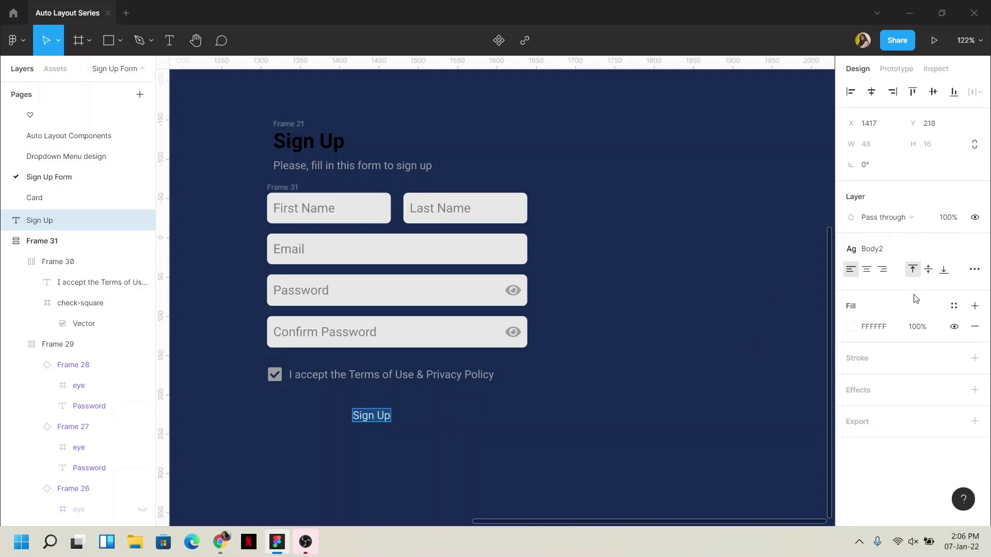
{"action": "left_click", "coordinate": [890, 255]}
{"action": "left_click", "coordinate": [884, 388]}
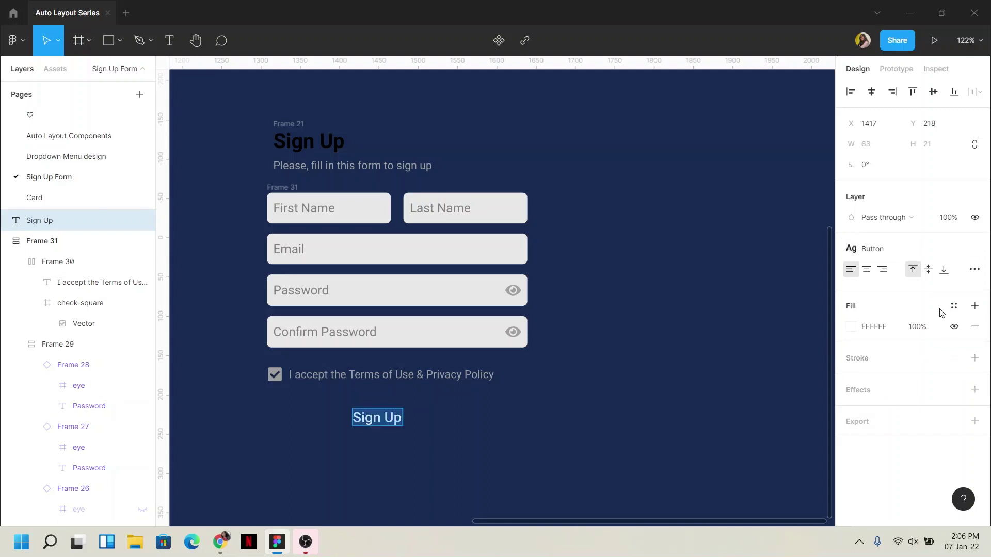
{"action": "key", "text": "Escape"}
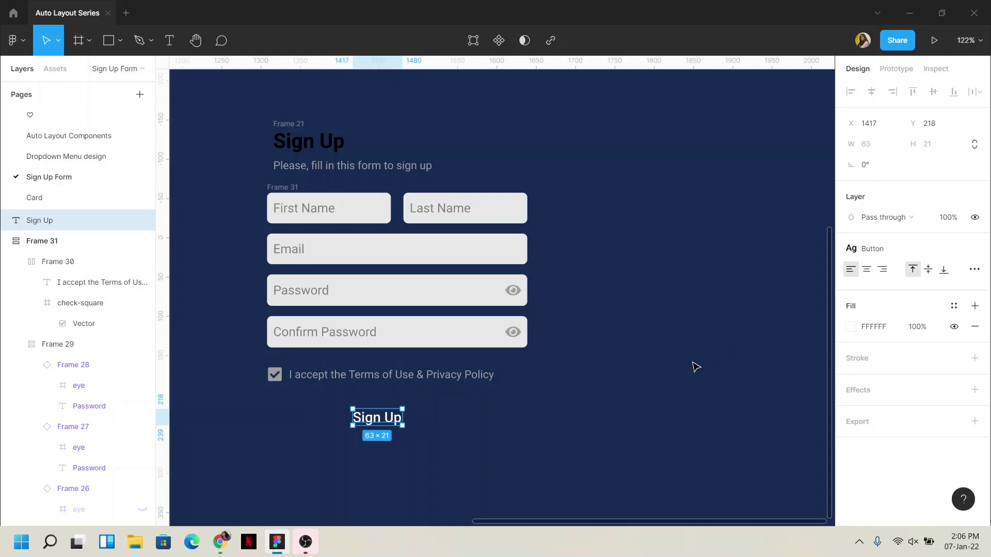
Step: Wrap the label in auto layout with a Purple fill and 6 corner radius
{"action": "key", "text": "shift+a"}
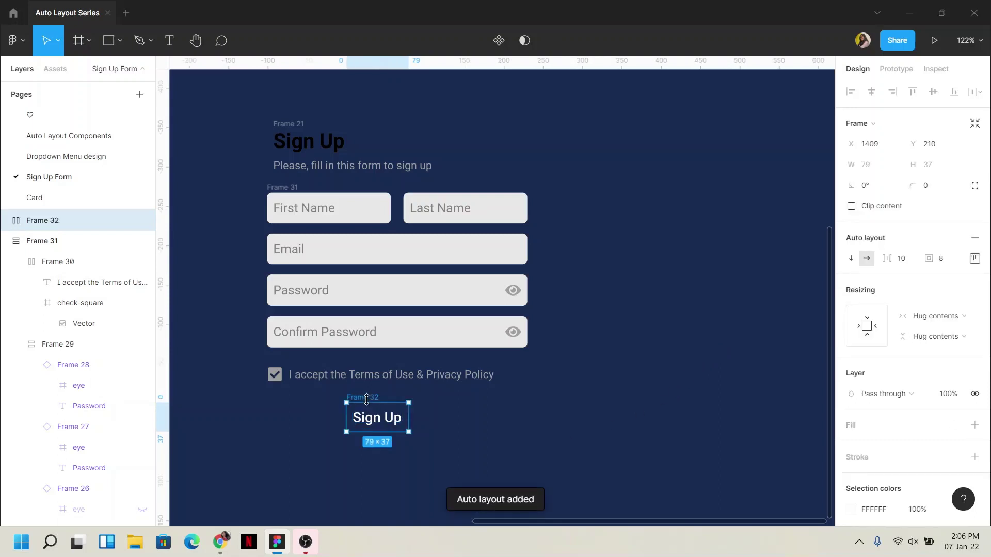
{"action": "left_click", "coordinate": [953, 426]}
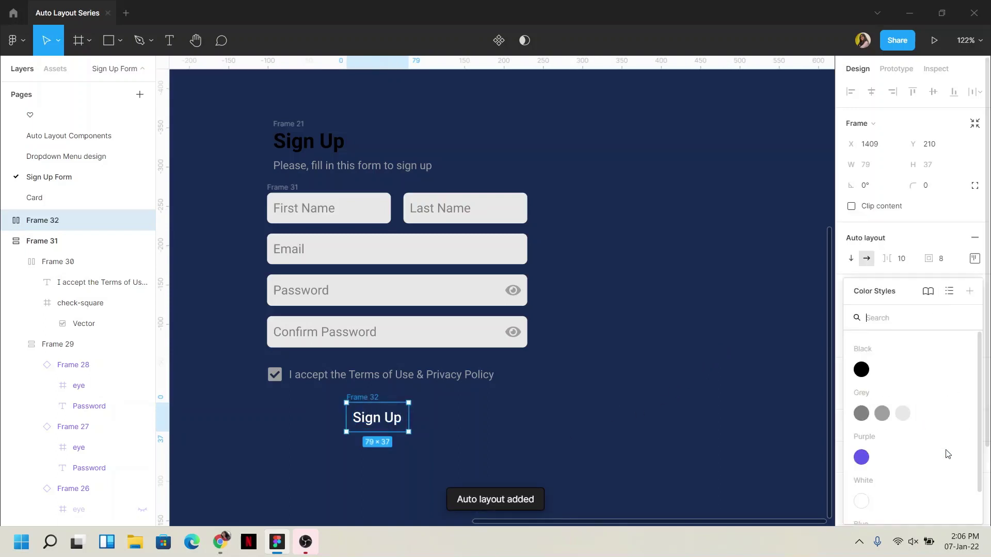
{"action": "left_click", "coordinate": [862, 457]}
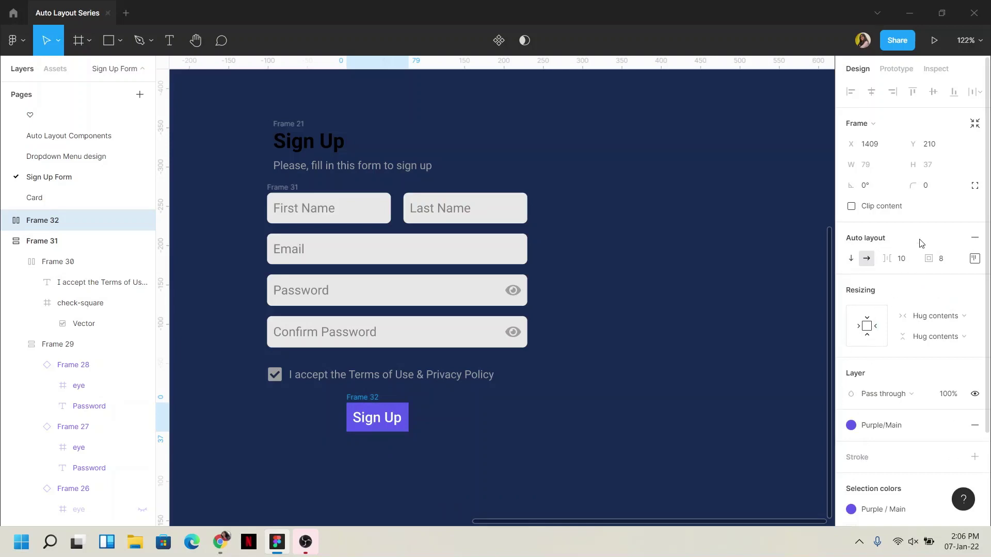
{"action": "left_click", "coordinate": [928, 186]}
{"action": "type", "text": "6"}
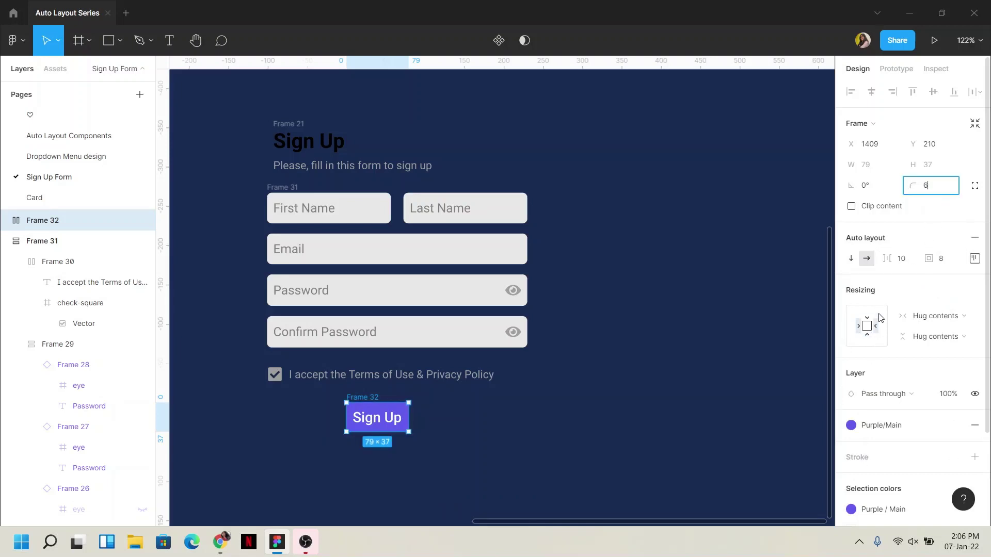
{"action": "key", "text": "Return"}
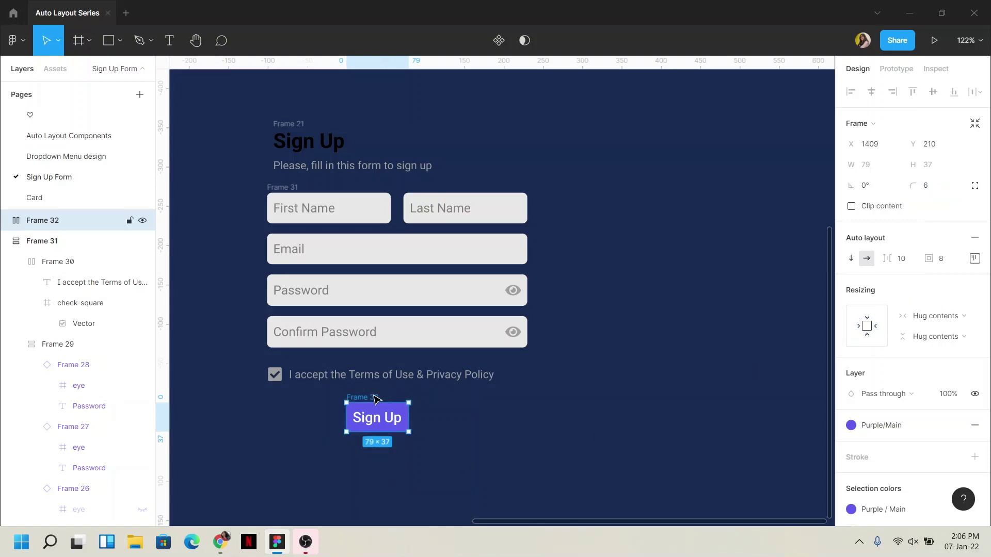
Step: Give the Sign Up button 13 px top and bottom padding
{"action": "left_click", "coordinate": [974, 258]}
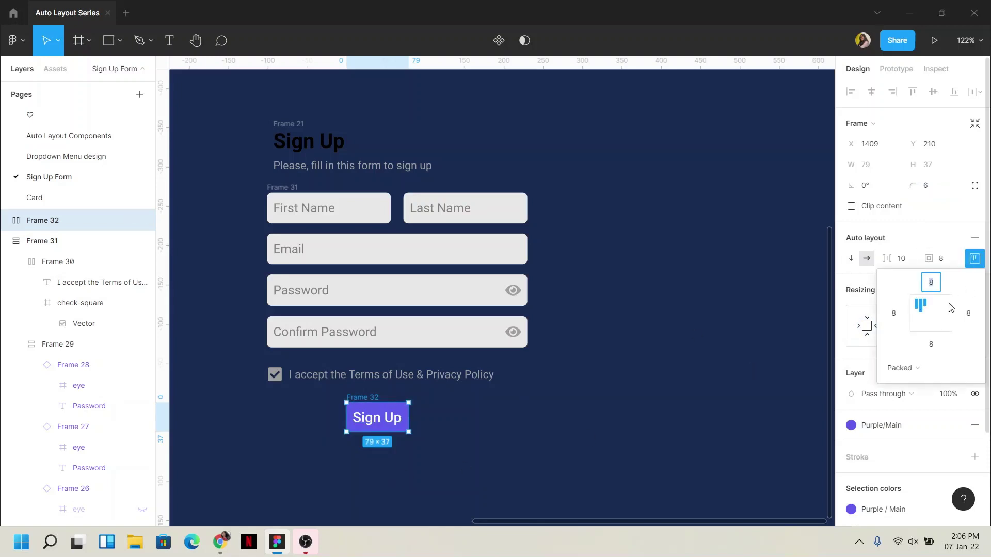
{"action": "type", "text": "12"}
{"action": "left_click", "coordinate": [931, 344]}
{"action": "key", "text": "Tab"}
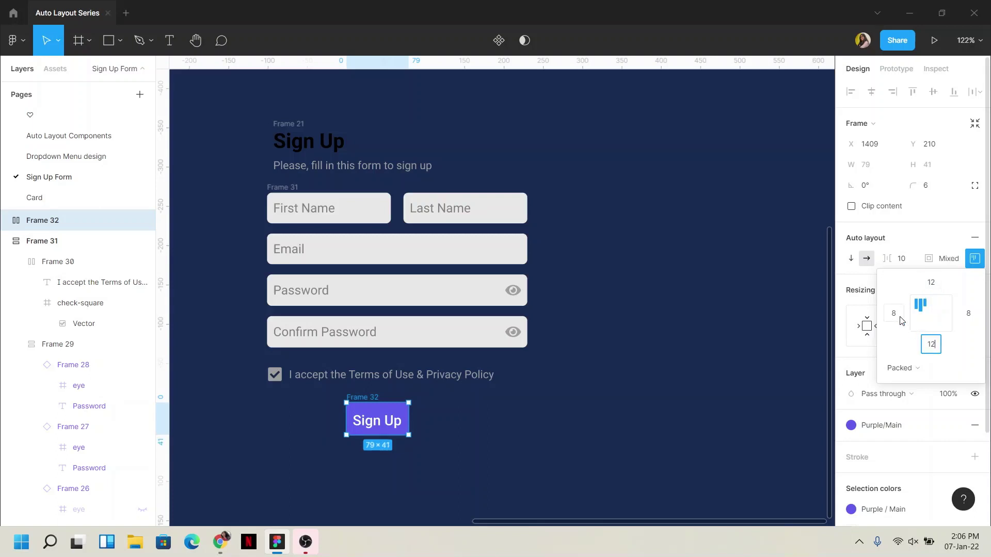
{"action": "left_click", "coordinate": [939, 347]}
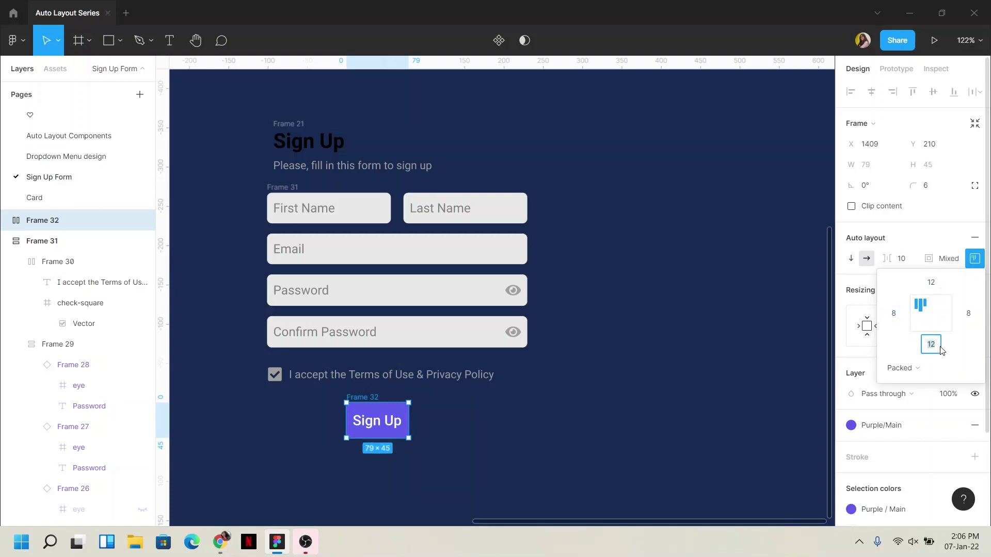
{"action": "key", "text": "Up"}
{"action": "left_click", "coordinate": [936, 289]}
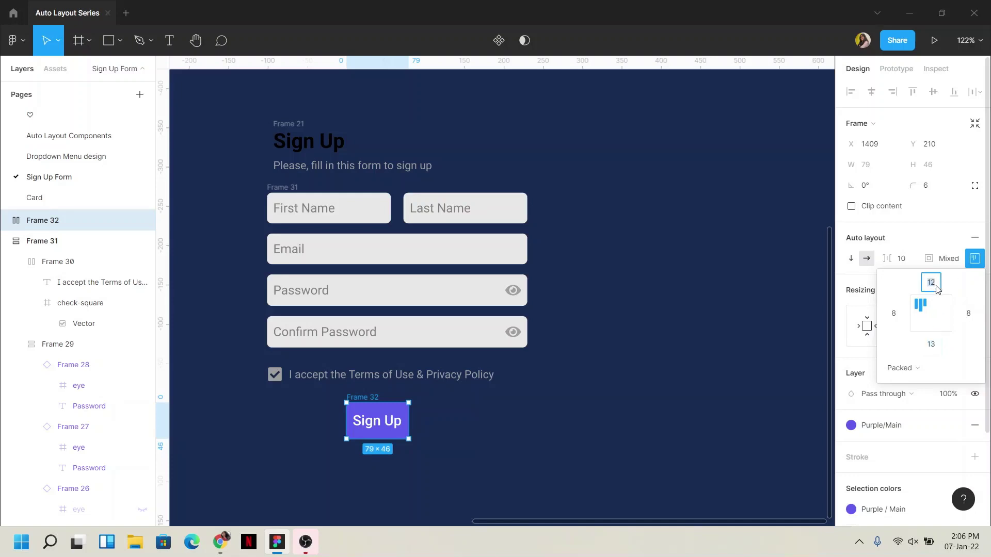
{"action": "key", "text": "Up"}
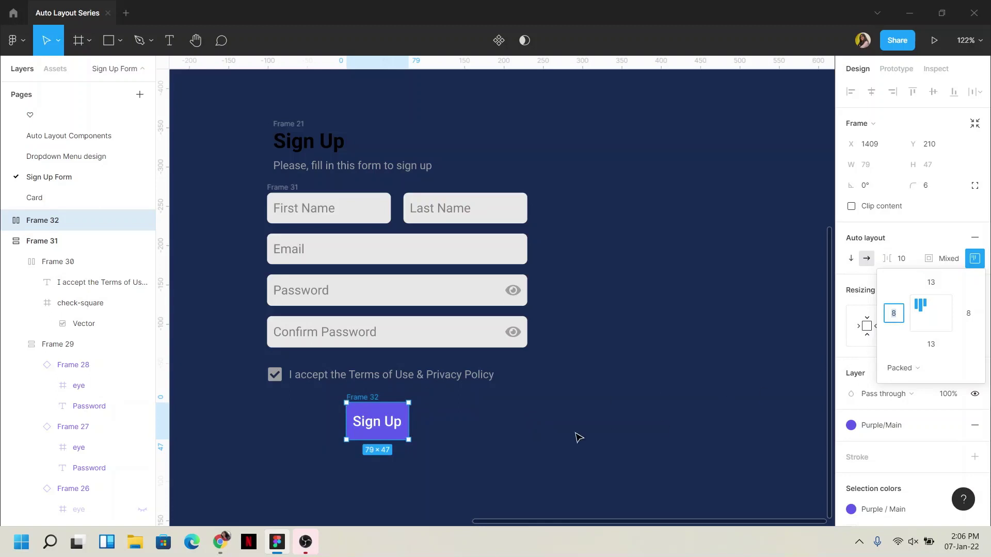
{"action": "left_click", "coordinate": [344, 400]}
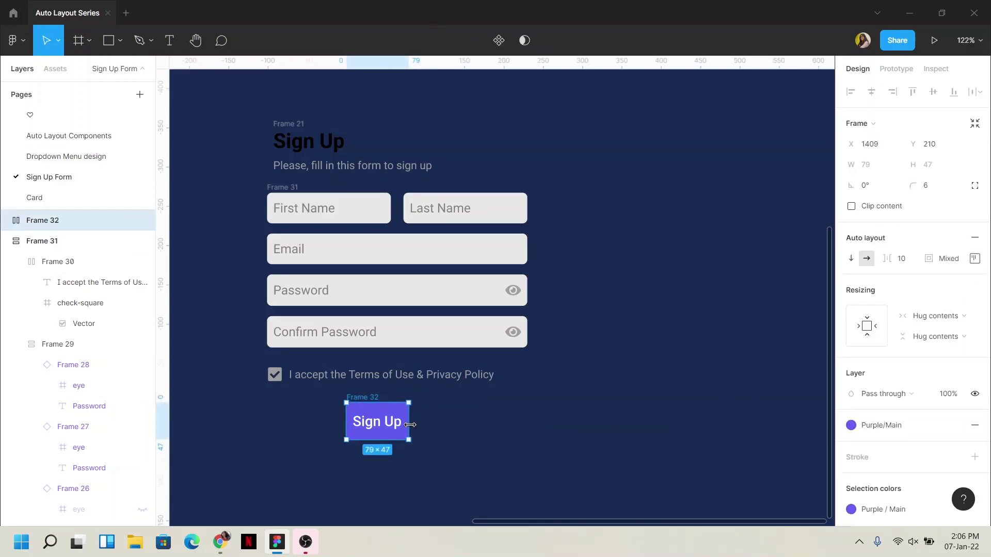
Step: Stretch the button to the form's 331 px width and centre the Sign Up label
{"action": "left_click_drag", "start_coordinate": [410, 424], "coordinate": [530, 426]}
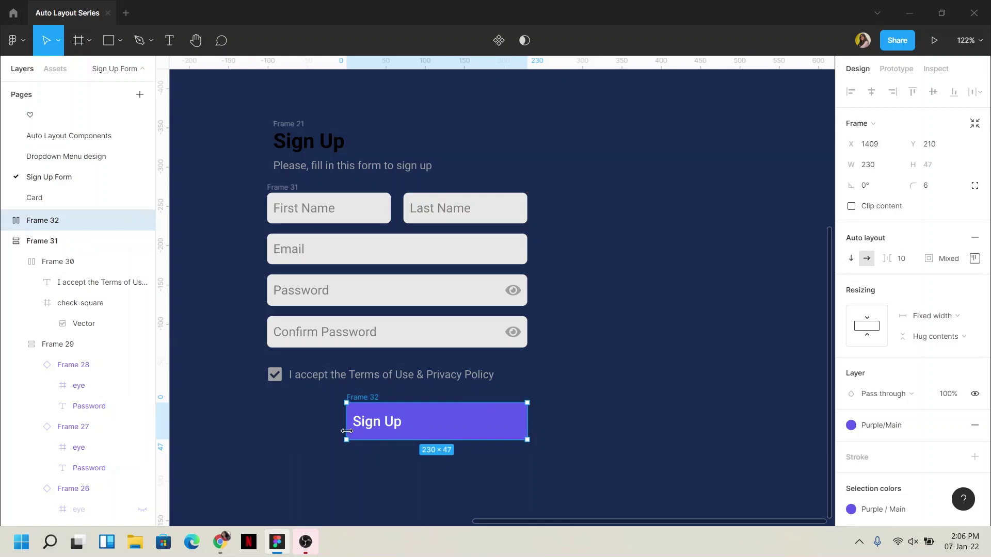
{"action": "left_click_drag", "start_coordinate": [344, 424], "coordinate": [267, 424]}
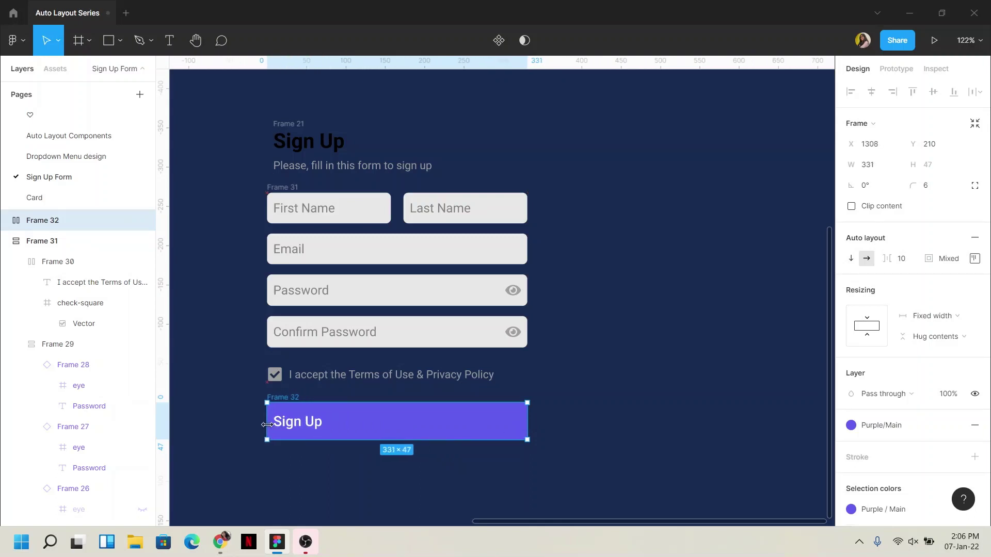
{"action": "left_click", "coordinate": [974, 258]}
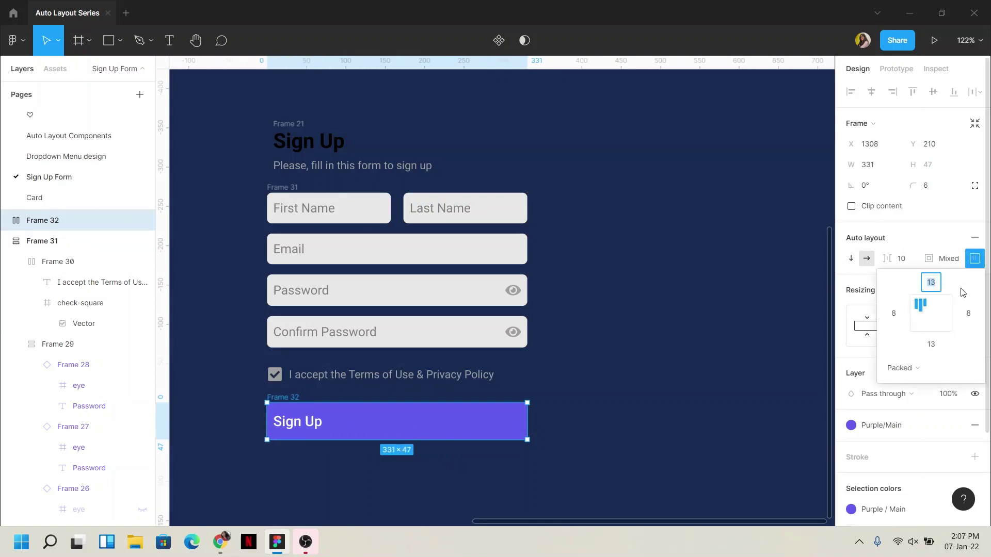
{"action": "left_click", "coordinate": [920, 315]}
{"action": "left_click", "coordinate": [736, 376]}
Step: Wrap the form fields Frame 31 and Sign Up button Frame 32 in auto layout Frame 33
{"action": "scroll", "coordinate": [734, 364], "scroll_direction": "down", "scroll_amount": 1}
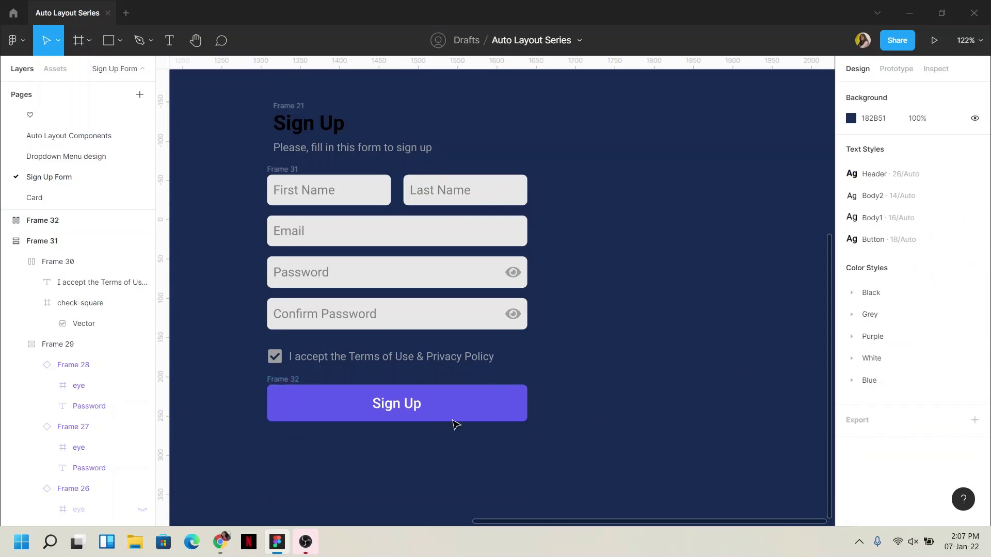
{"action": "left_click", "coordinate": [310, 390]}
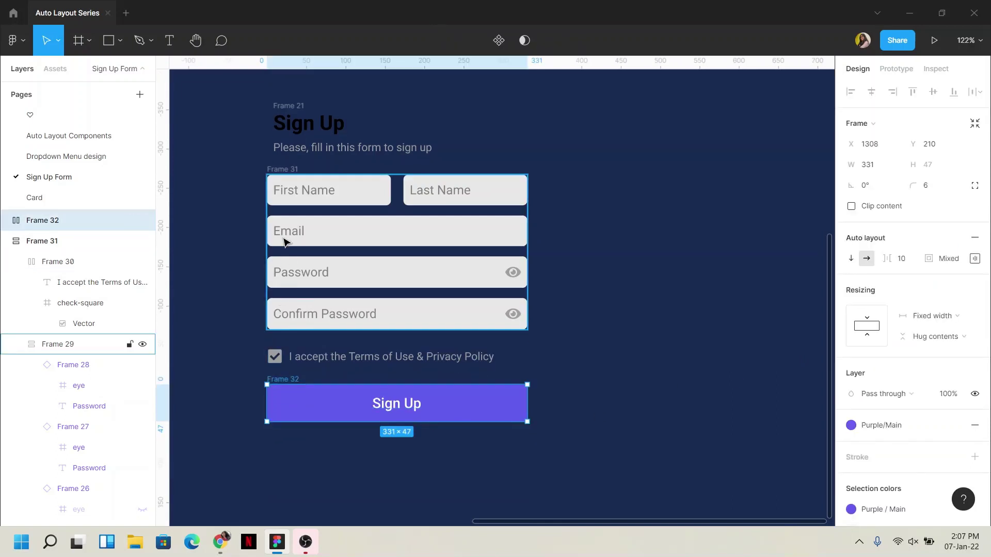
{"action": "left_click", "coordinate": [284, 170]}
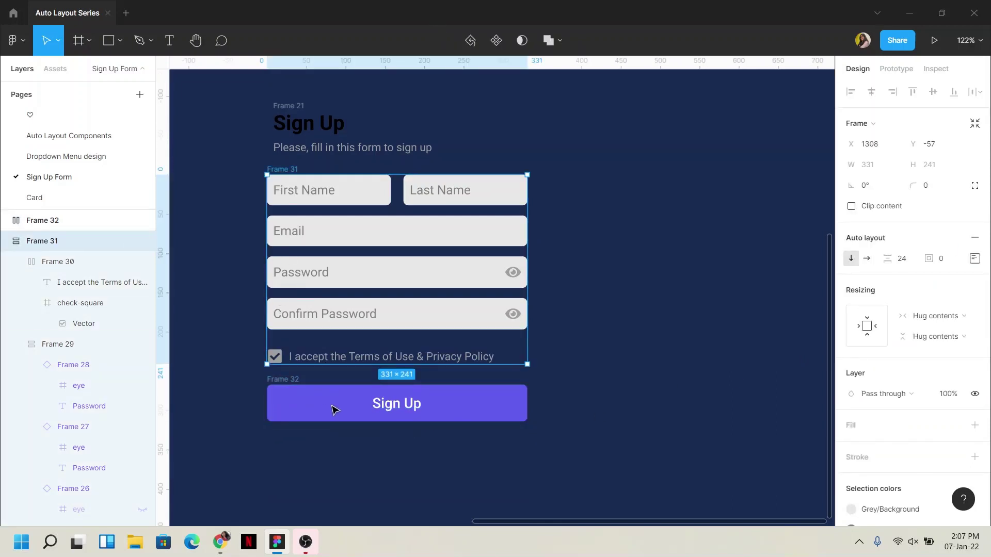
{"action": "key", "text": "Escape"}
{"action": "left_click", "coordinate": [306, 387]}
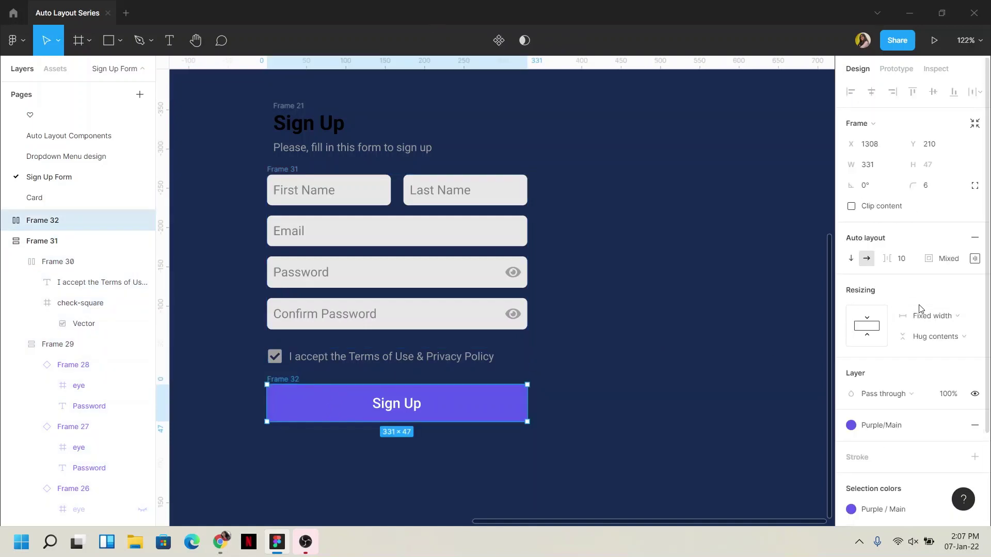
{"action": "left_click", "coordinate": [283, 170]}
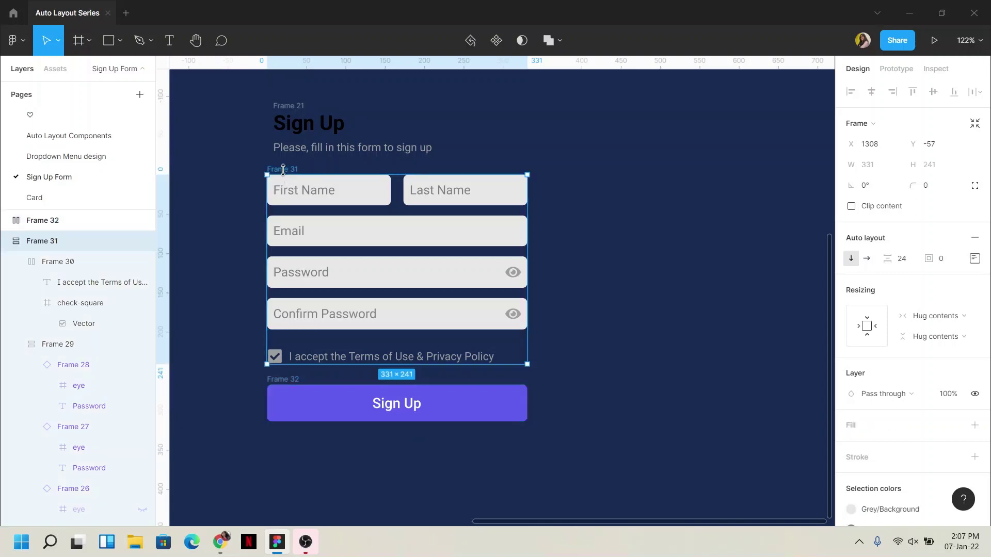
{"action": "left_click", "coordinate": [411, 401], "text": "shift"}
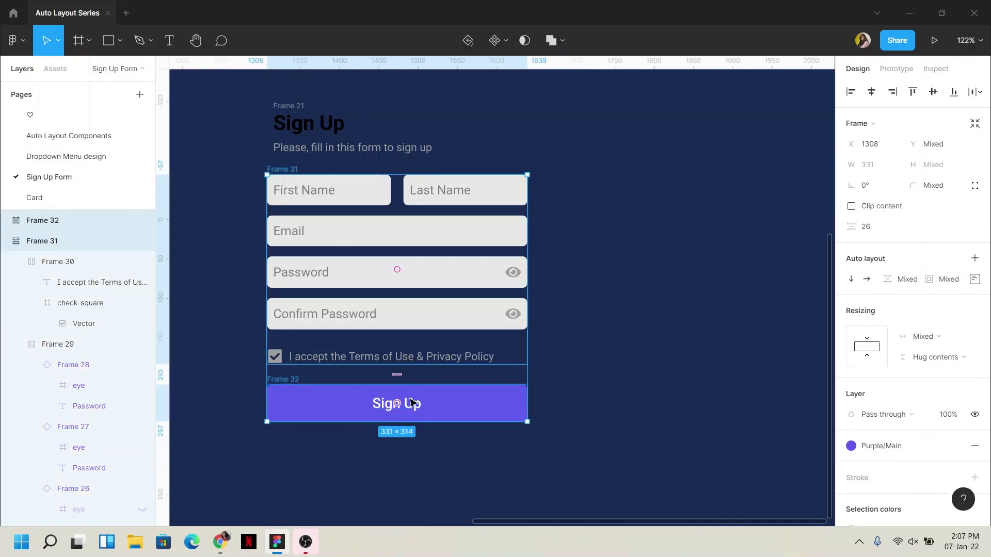
{"action": "key", "text": "shift+a"}
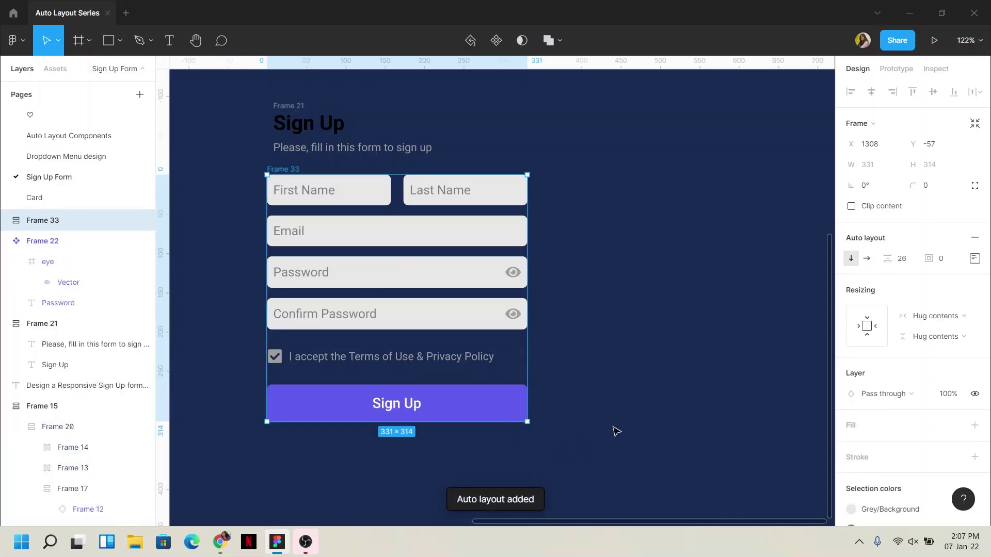
Step: Review the width resizing settings of Frame 33 and the Sign Up button
{"action": "left_click", "coordinate": [930, 322]}
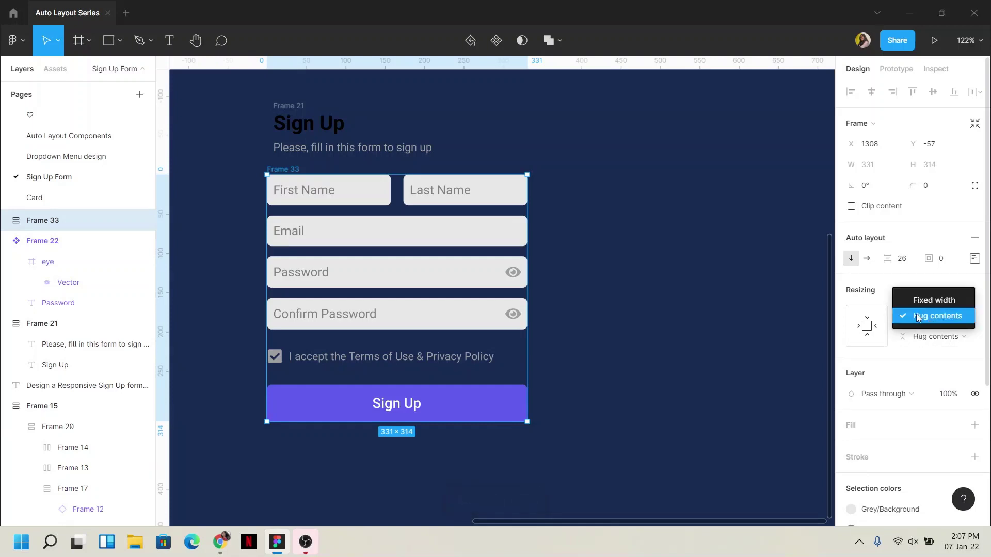
{"action": "left_click", "coordinate": [467, 400]}
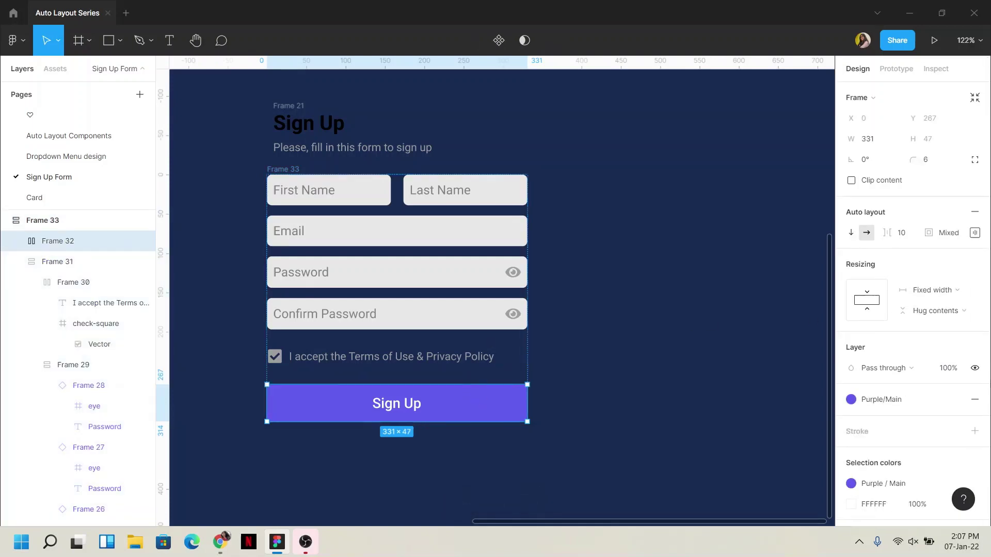
{"action": "left_click", "coordinate": [931, 290]}
{"action": "left_click", "coordinate": [927, 321]}
{"action": "left_click", "coordinate": [562, 394]}
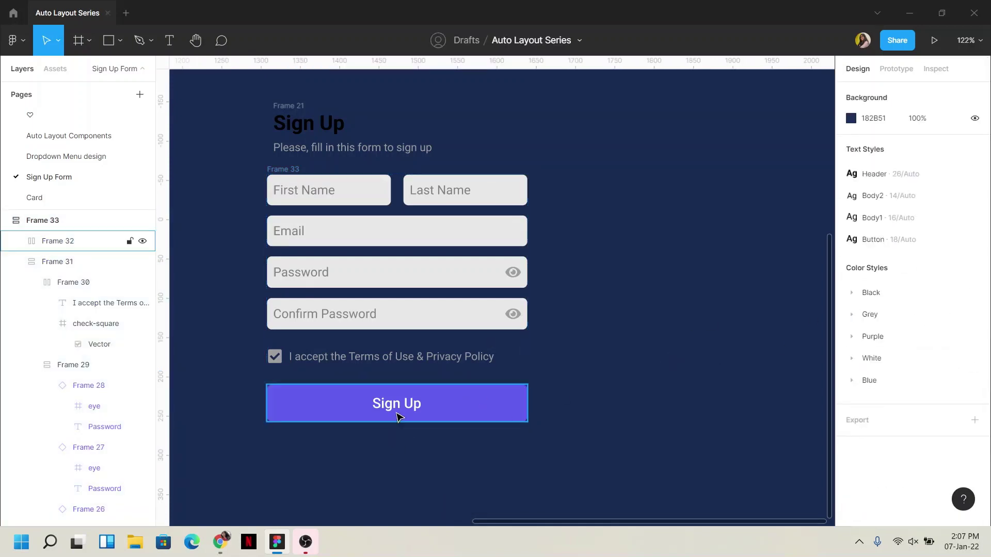
{"action": "left_click", "coordinate": [397, 409]}
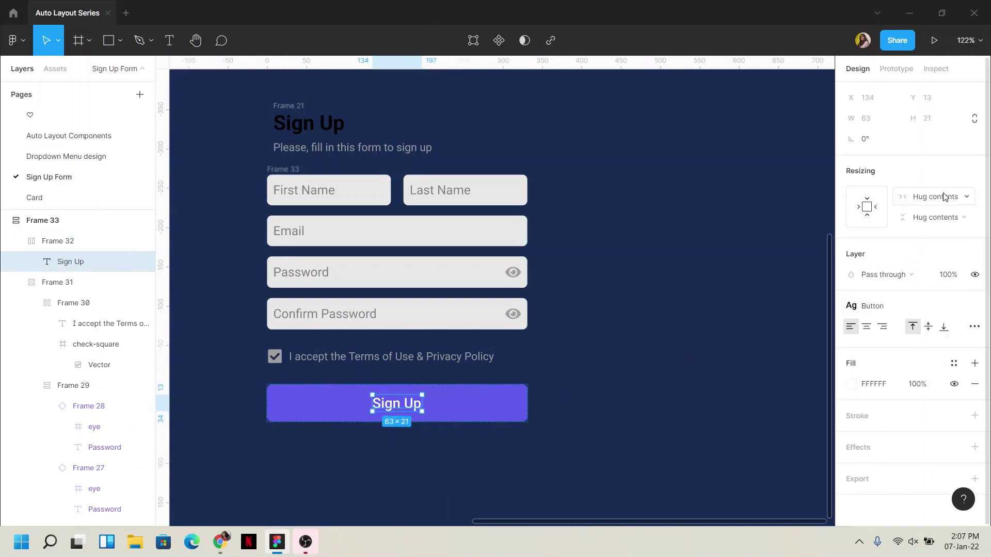
Step: Left-align heading Frame 21 with form Frame 33
{"action": "left_click", "coordinate": [661, 290]}
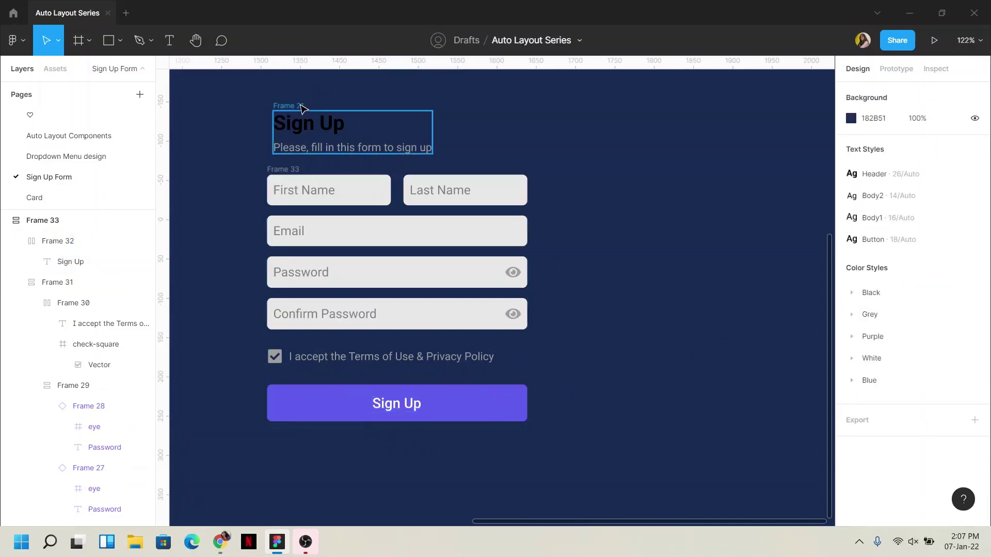
{"action": "left_click", "coordinate": [303, 110]}
{"action": "left_click", "coordinate": [282, 177], "text": "shift"}
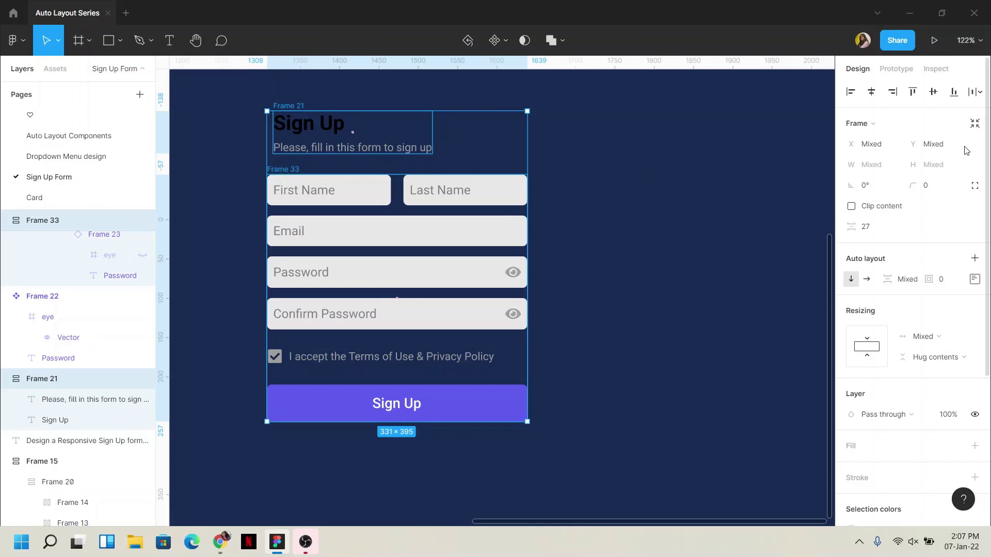
{"action": "left_click", "coordinate": [851, 91]}
{"action": "left_click", "coordinate": [578, 278]}
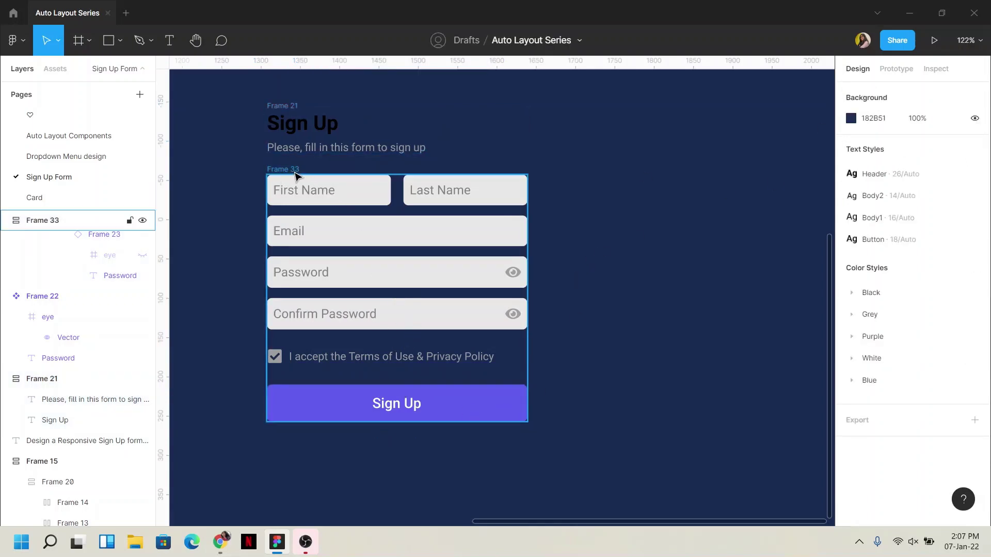
Step: Increase Frame 33's item spacing slightly, then select Frame 21 and Frame 33 together
{"action": "left_click", "coordinate": [293, 173]}
{"action": "left_click", "coordinate": [911, 261]}
{"action": "type", "text": "32"}
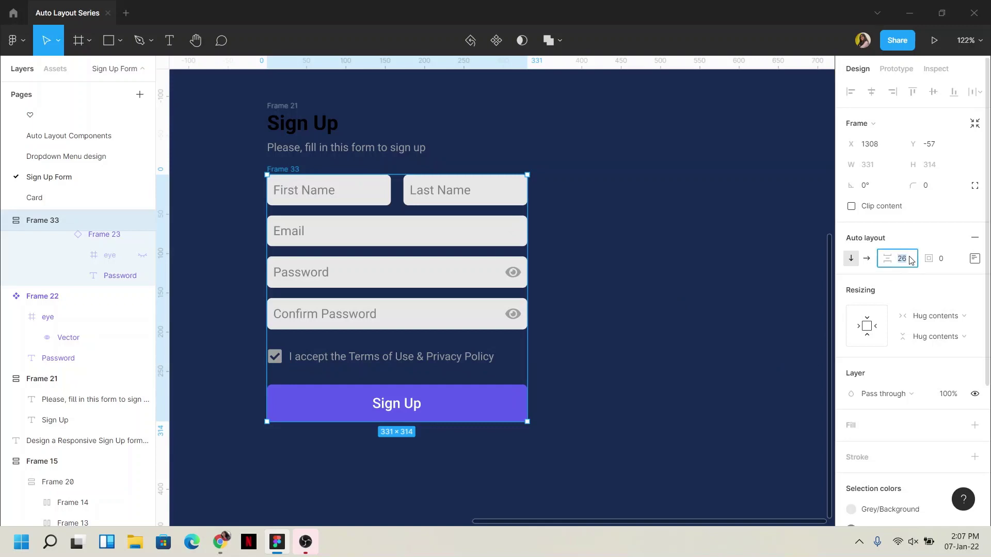
{"action": "left_click", "coordinate": [722, 331]}
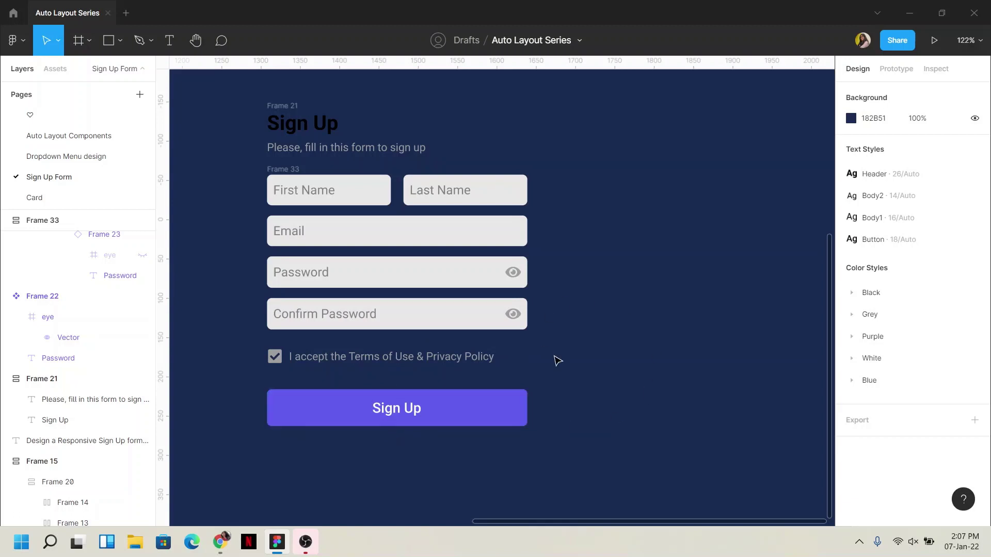
{"action": "left_click", "coordinate": [283, 168]}
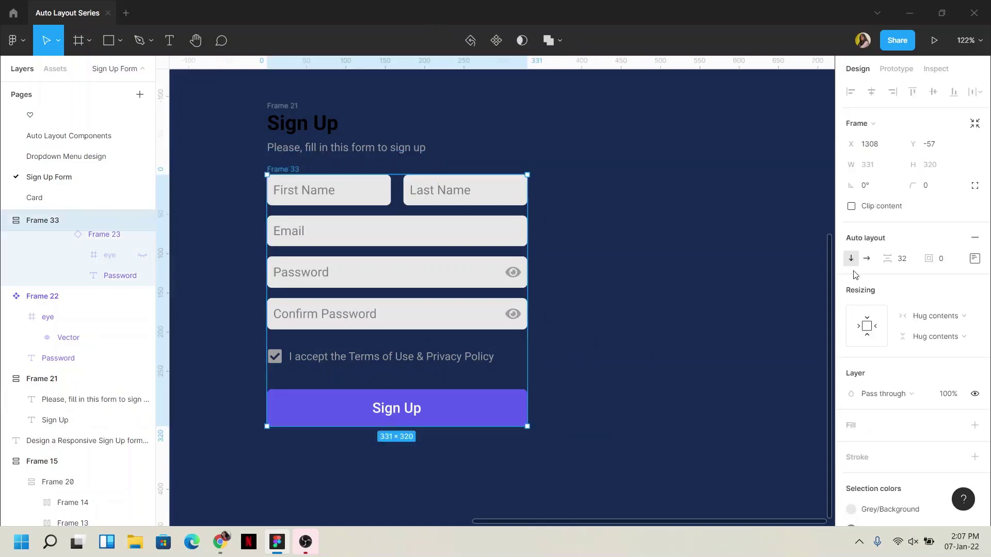
{"action": "left_click", "coordinate": [899, 259]}
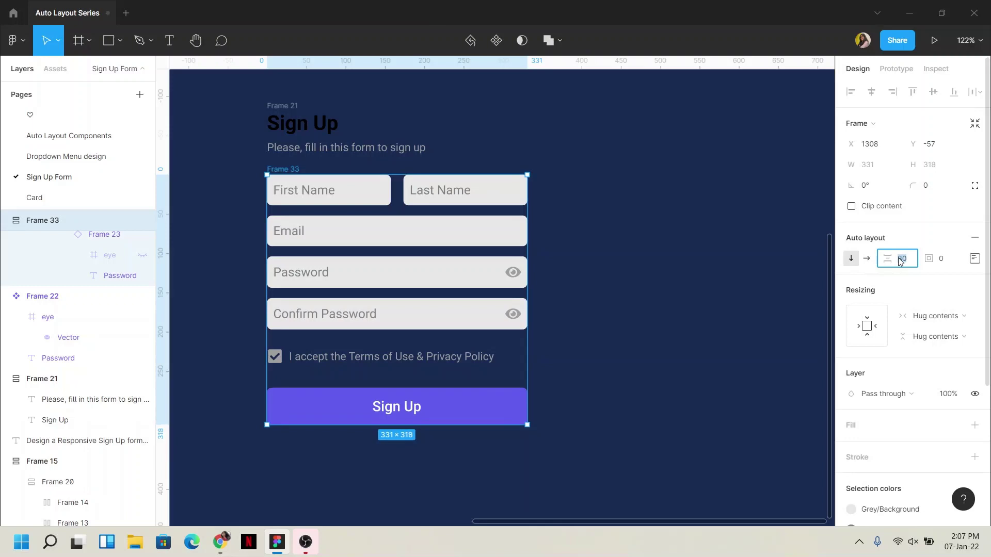
{"action": "left_click", "coordinate": [674, 212]}
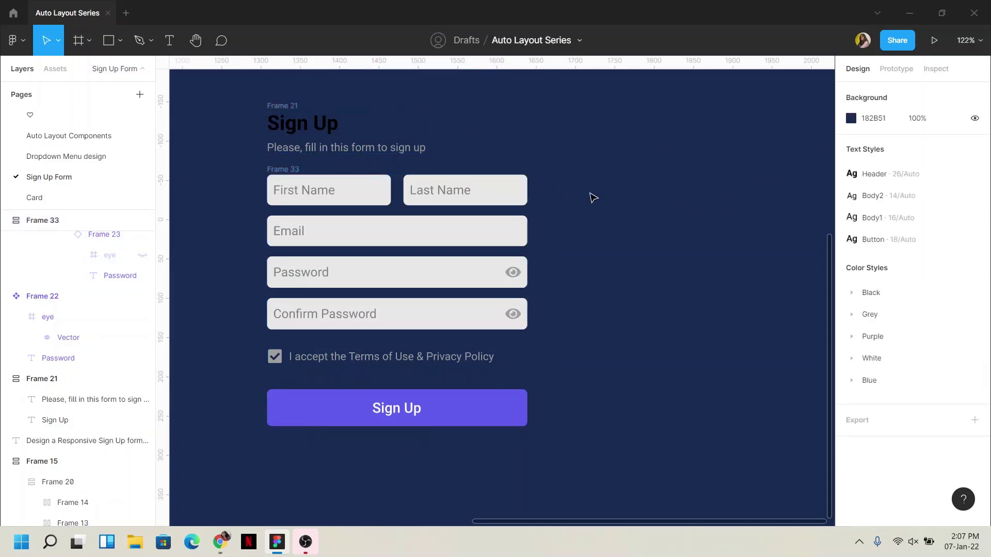
{"action": "left_click", "coordinate": [289, 123]}
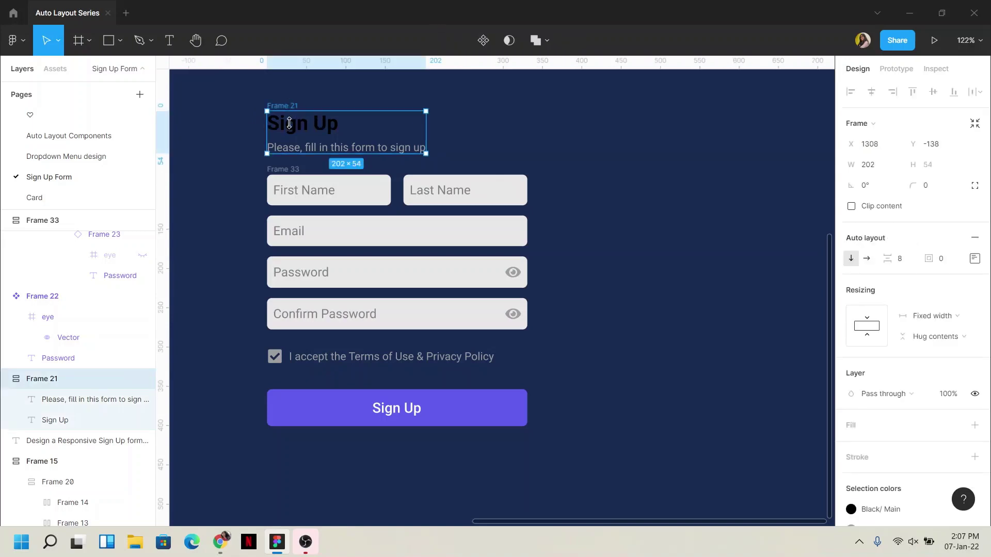
{"action": "left_click", "coordinate": [289, 173], "text": "shift"}
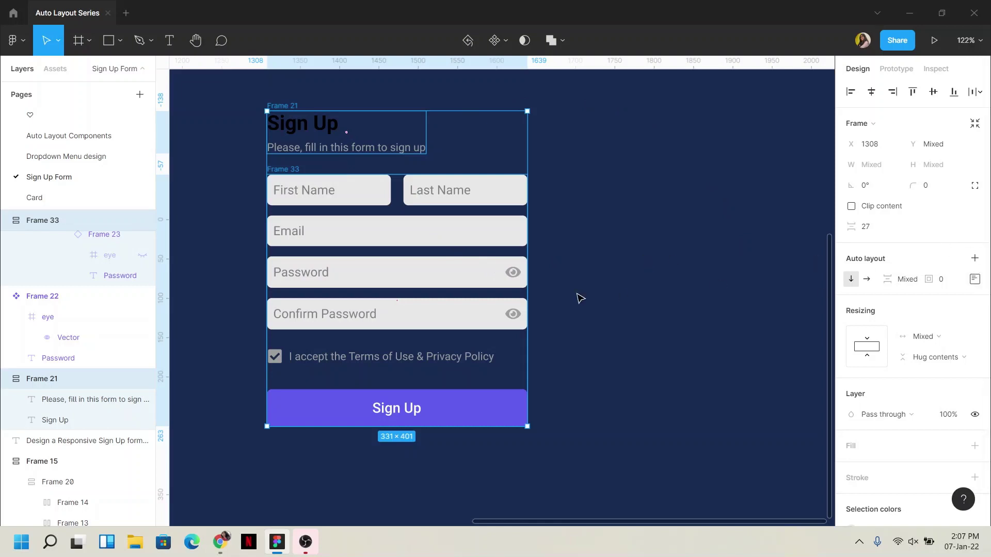
Step: Wrap the heading and form in one auto-layout frame filled with the White colour style
{"action": "key", "text": "shift+a"}
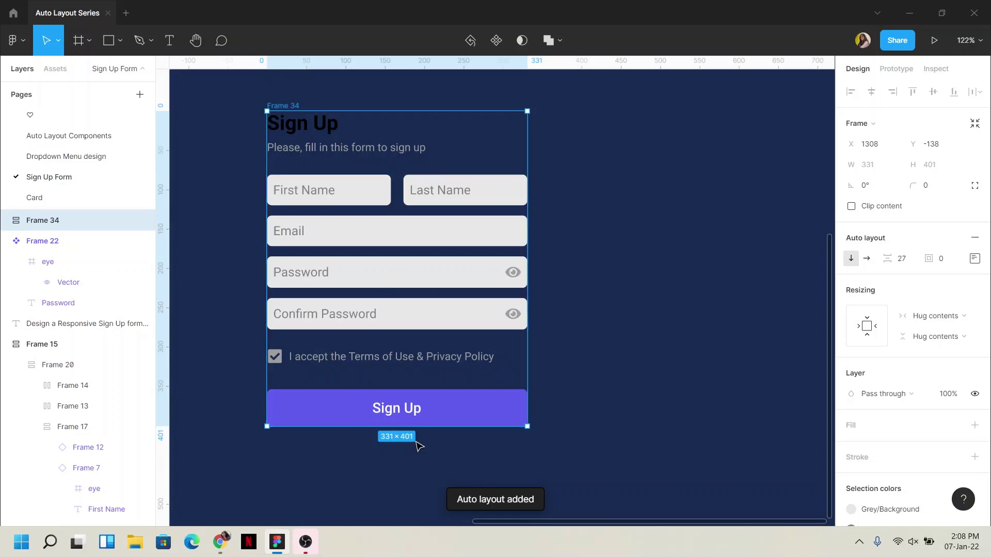
{"action": "scroll", "coordinate": [924, 422], "scroll_direction": "down", "scroll_amount": 3}
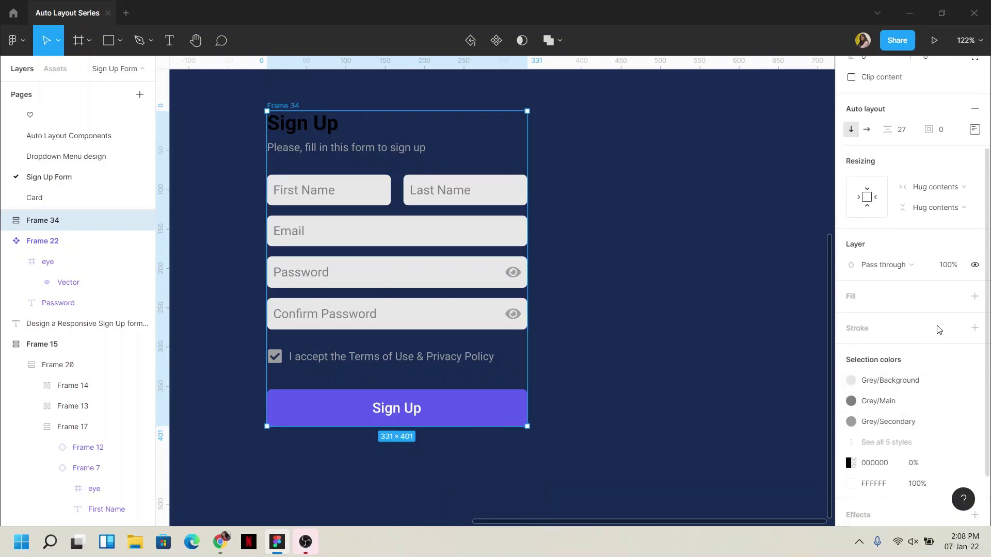
{"action": "left_click", "coordinate": [953, 296]}
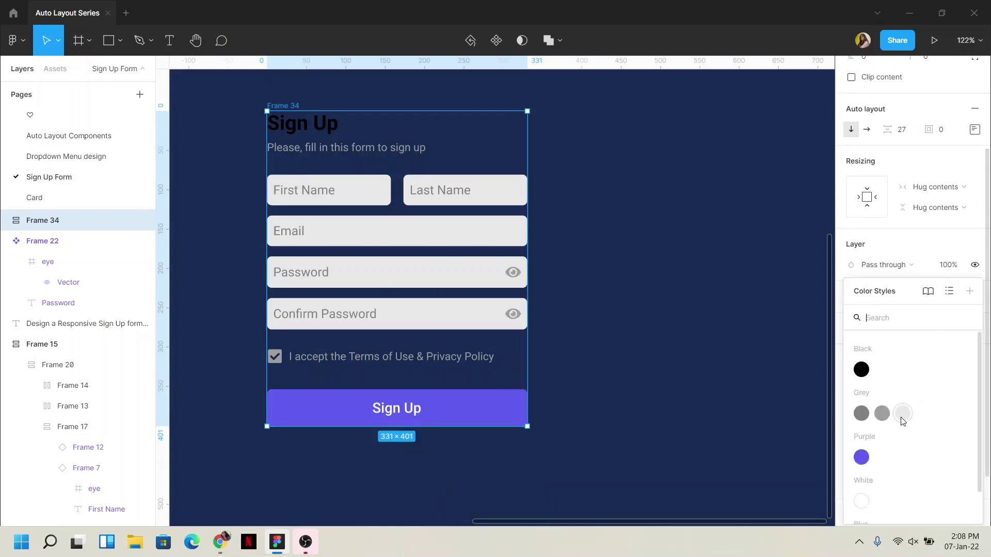
{"action": "left_click", "coordinate": [861, 500]}
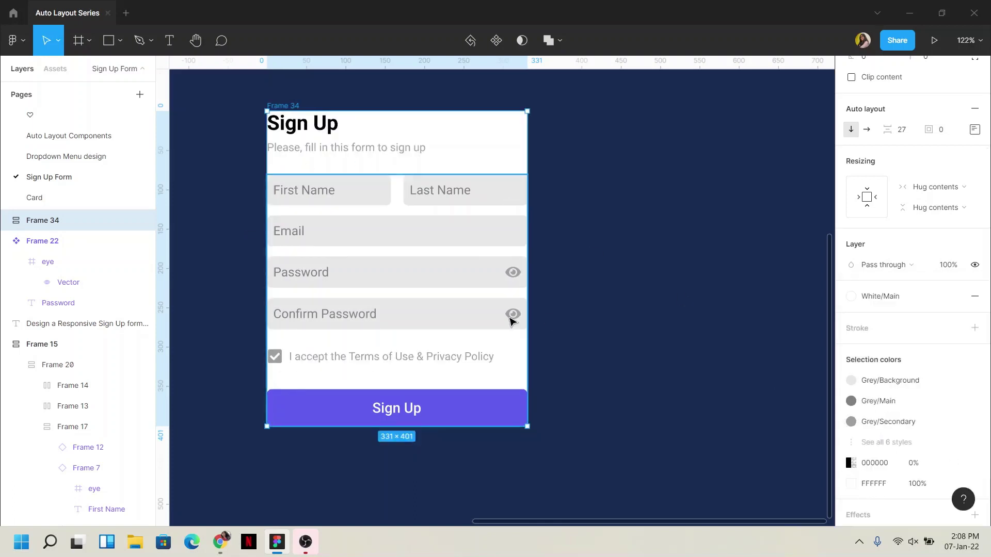
Step: Give the card 24 padding on the top, left, right and bottom
{"action": "scroll", "coordinate": [945, 259], "scroll_direction": "up", "scroll_amount": 3}
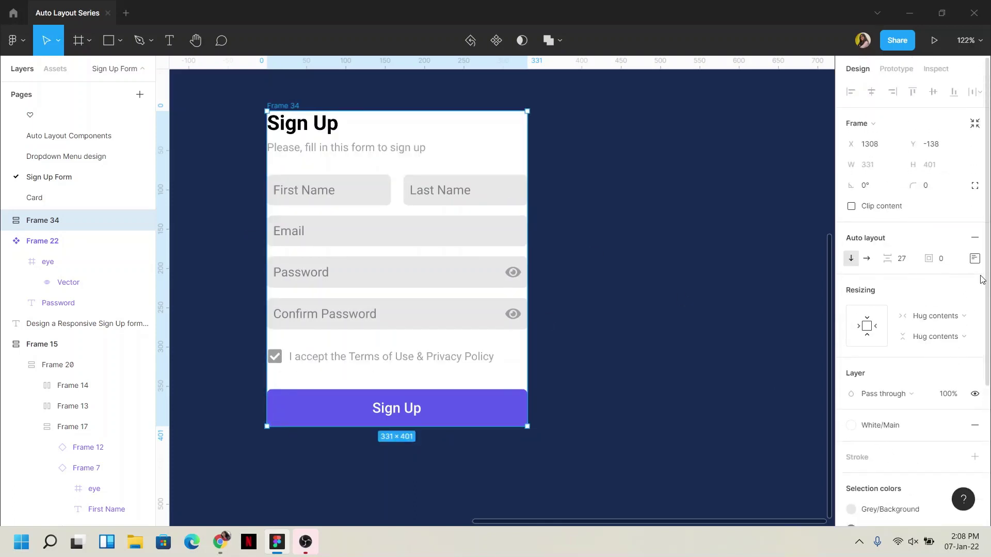
{"action": "left_click", "coordinate": [975, 258]}
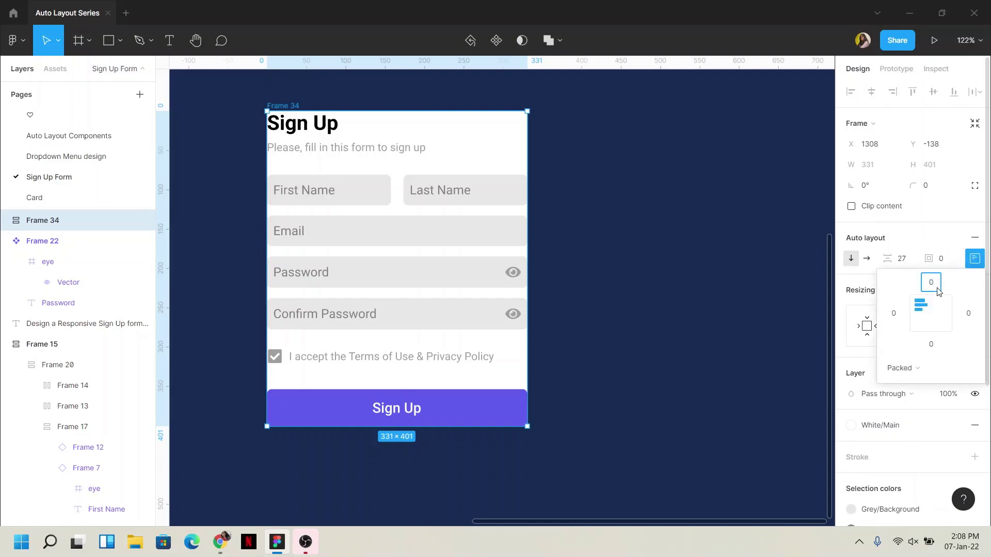
{"action": "type", "text": "4"}
{"action": "left_click", "coordinate": [896, 316]}
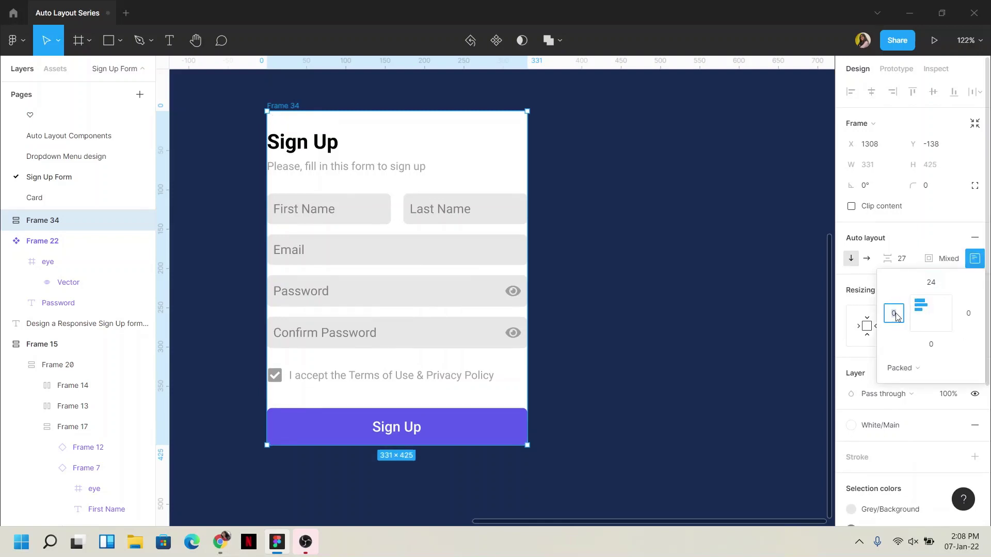
{"action": "type", "text": "1"}
{"action": "left_click", "coordinate": [967, 316]}
{"action": "type", "text": "24"}
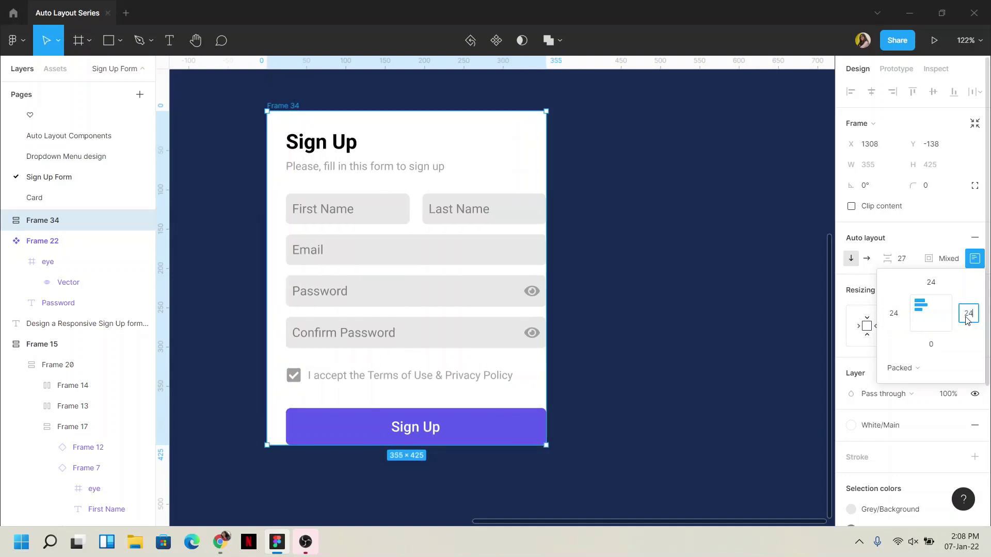
{"action": "left_click", "coordinate": [934, 345]}
{"action": "type", "text": "24"}
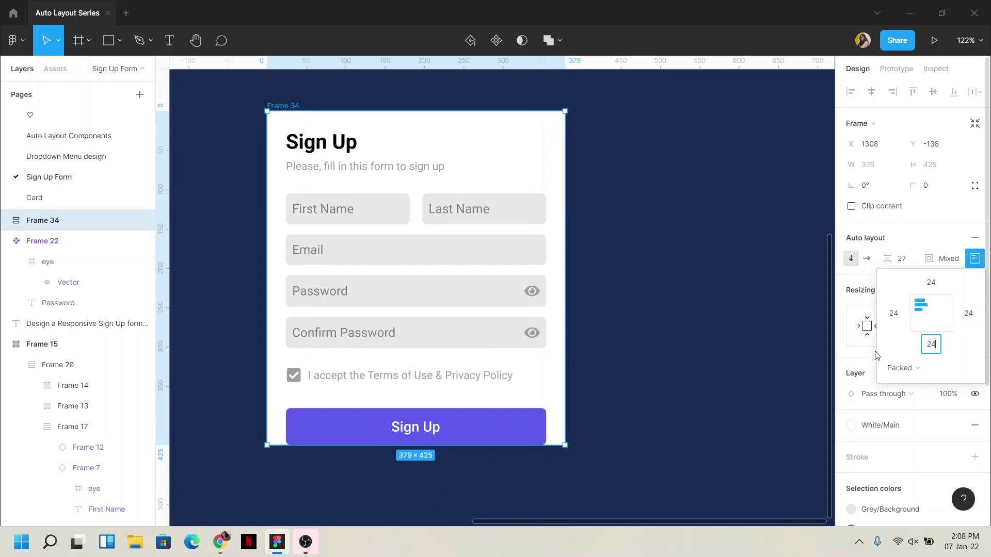
{"action": "left_click", "coordinate": [739, 337]}
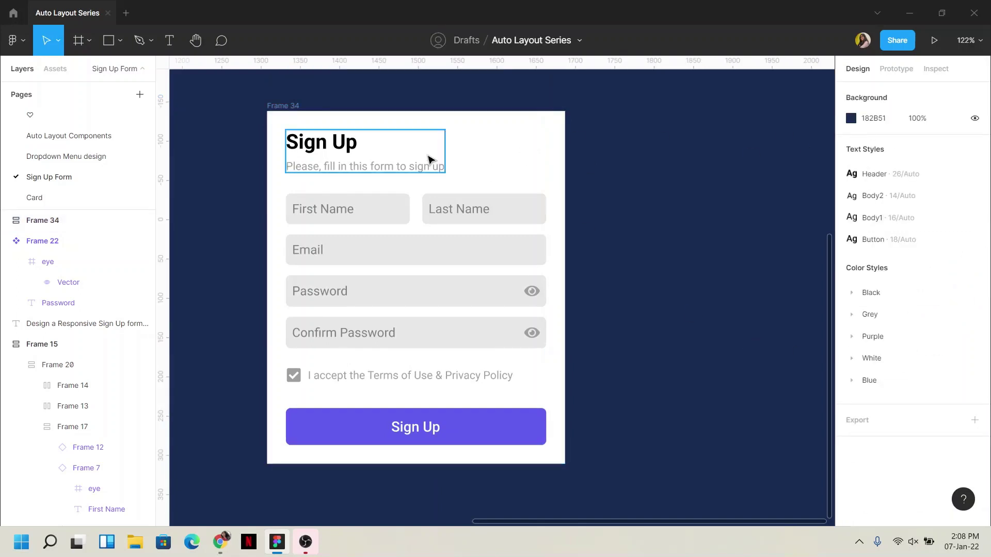
Step: Round the Sign Up card frame's corners to a radius of 6
{"action": "left_click", "coordinate": [271, 106]}
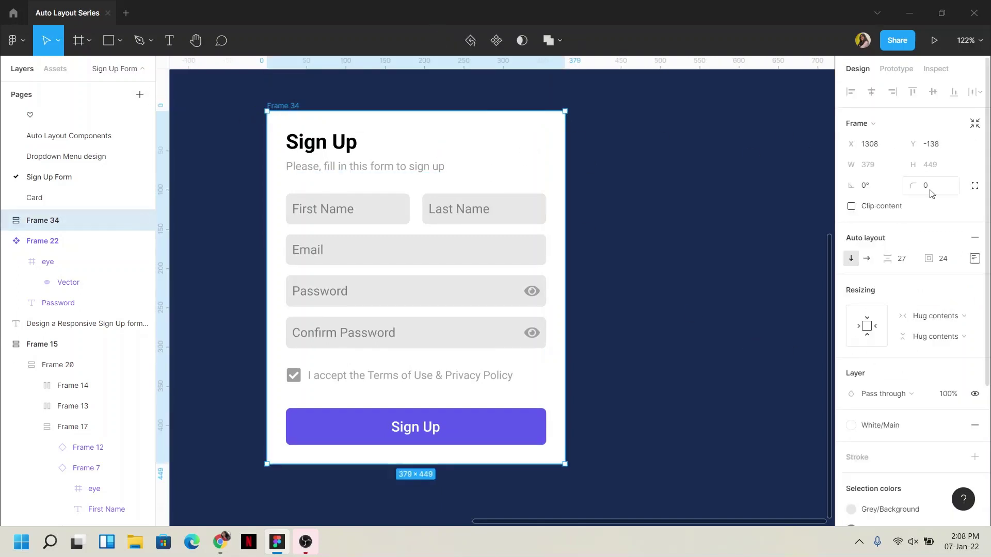
{"action": "left_click", "coordinate": [932, 193]}
{"action": "type", "text": "6"}
{"action": "key", "text": "Return"}
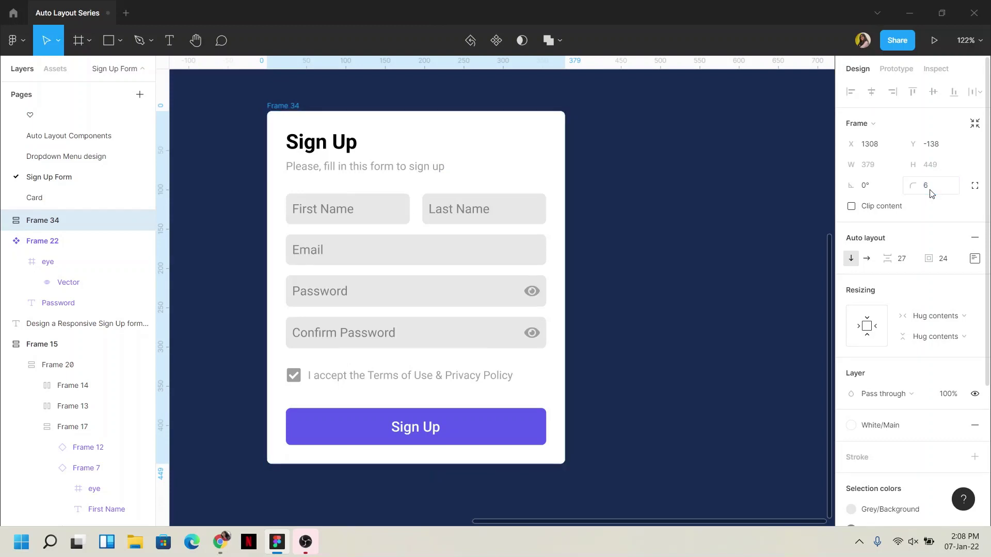
Step: Set the heading-and-subtitle group's width resizing to Fill container
{"action": "left_click", "coordinate": [736, 229]}
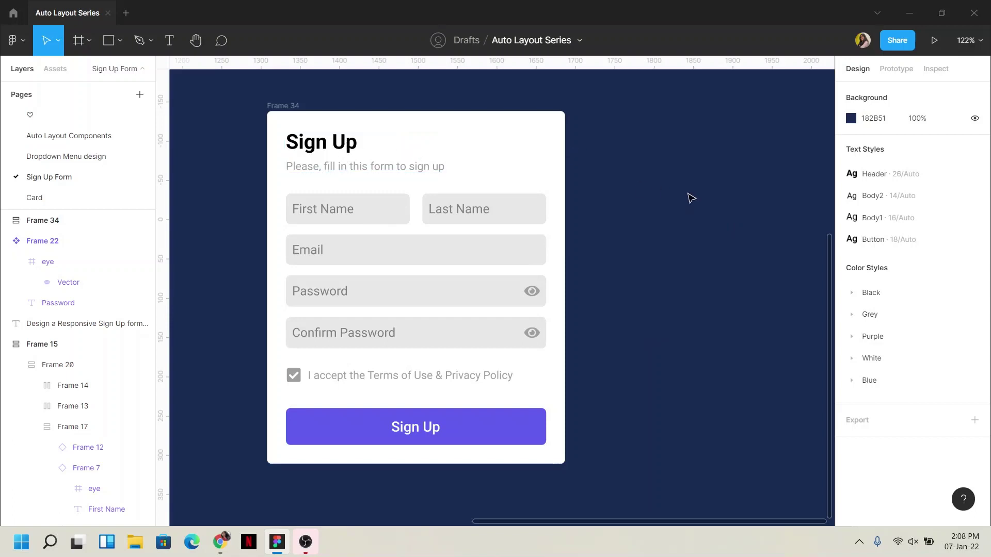
{"action": "double_click", "coordinate": [309, 147]}
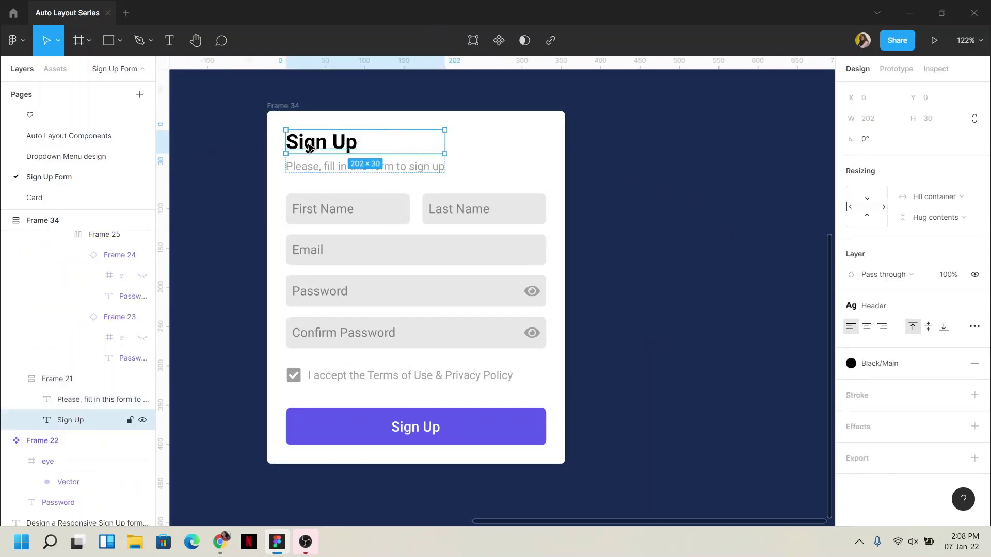
{"action": "left_click", "coordinate": [312, 167]}
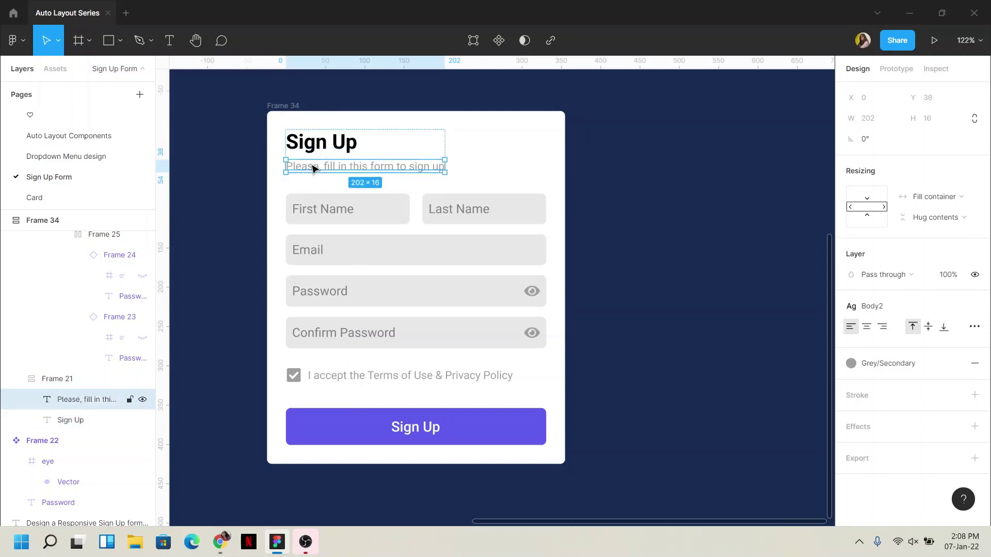
{"action": "left_click", "coordinate": [439, 153]}
{"action": "left_click", "coordinate": [363, 158]}
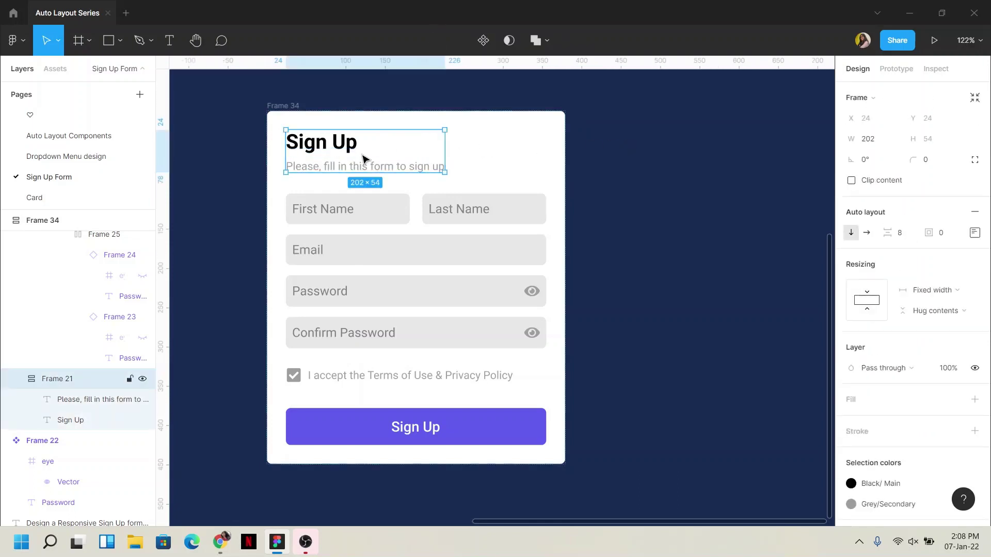
{"action": "left_click", "coordinate": [954, 291]}
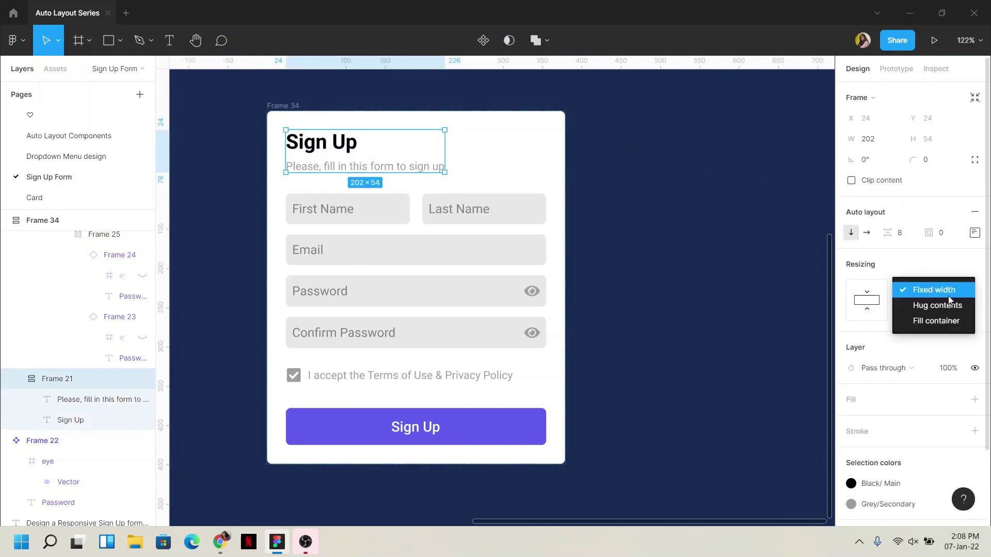
{"action": "left_click", "coordinate": [938, 321]}
Step: Inspect the name, Email, Password and Confirm Password fields' resizing settings
{"action": "left_click", "coordinate": [342, 211]}
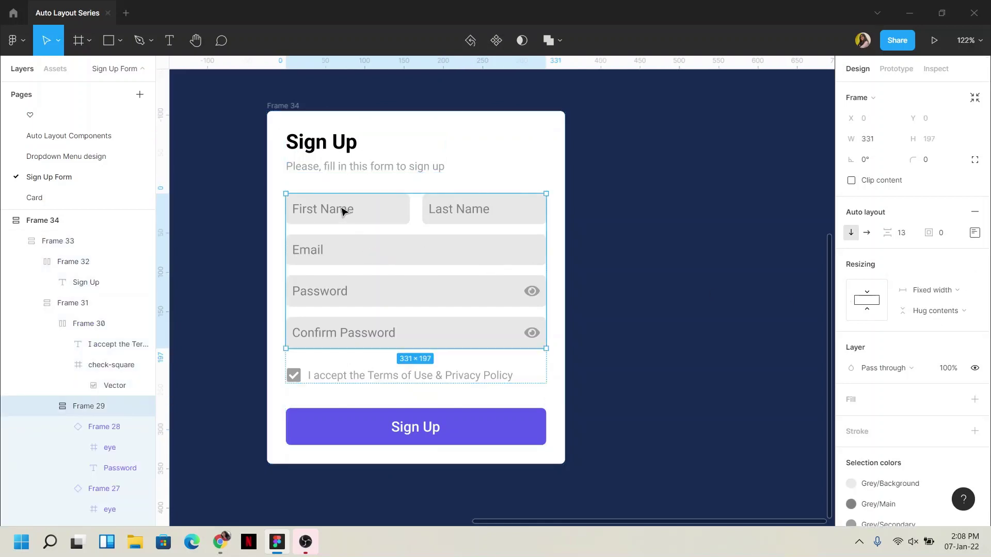
{"action": "double_click", "coordinate": [342, 210]}
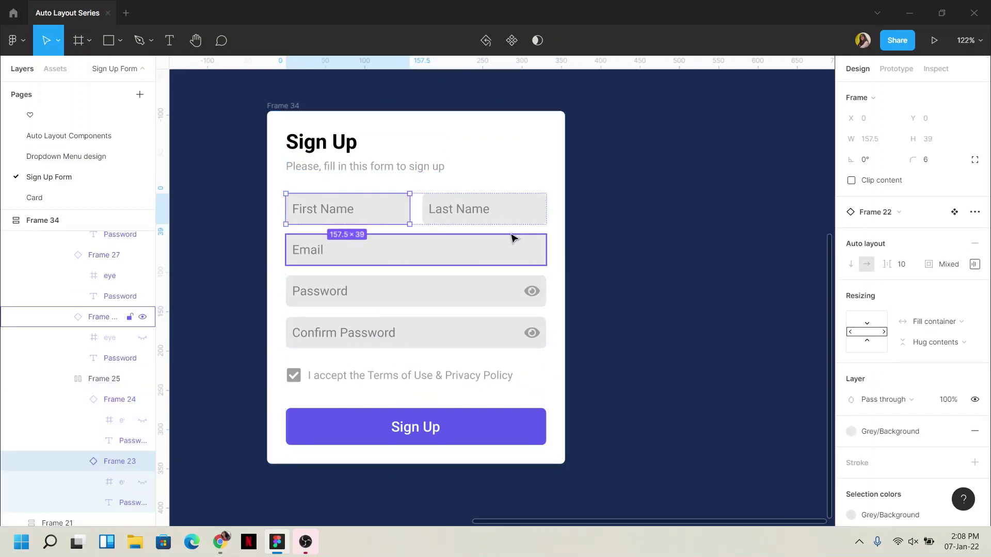
{"action": "left_click", "coordinate": [453, 209]}
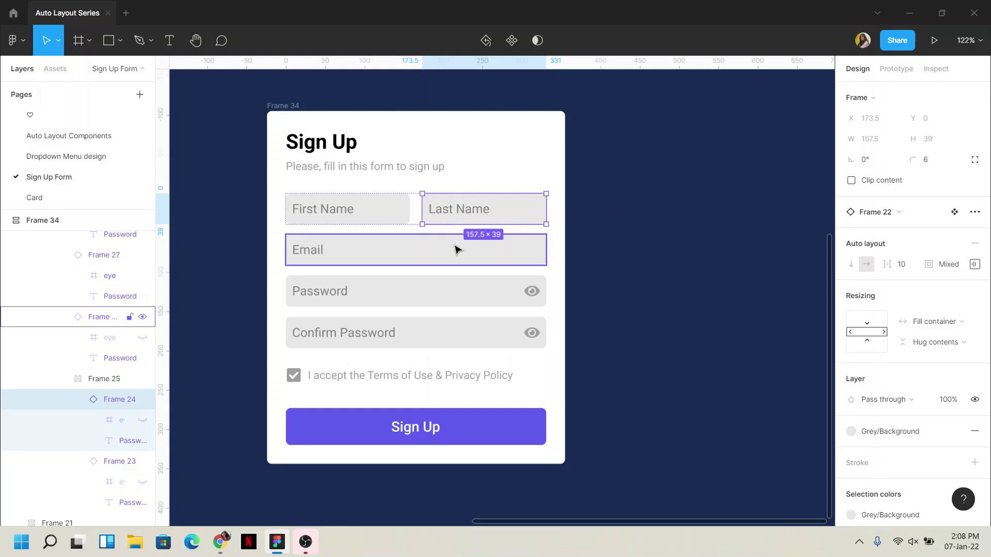
{"action": "left_click", "coordinate": [550, 222]}
{"action": "left_click", "coordinate": [465, 214]}
{"action": "double_click", "coordinate": [464, 214]}
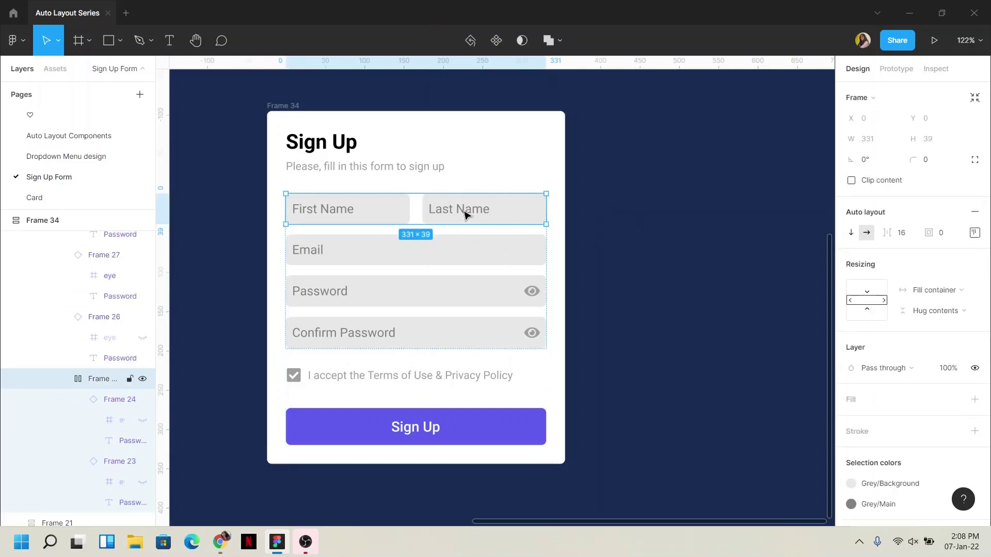
{"action": "left_click", "coordinate": [422, 258]}
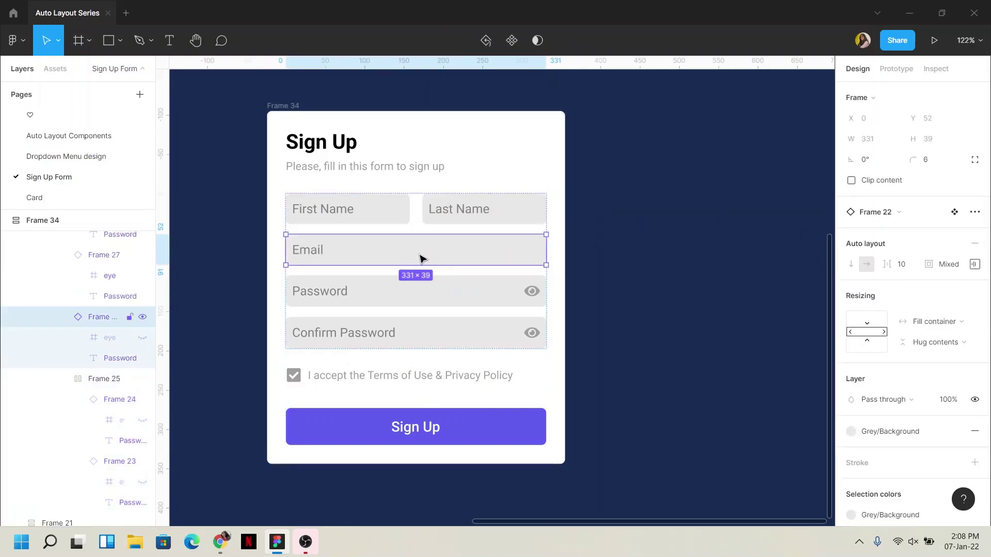
{"action": "left_click", "coordinate": [397, 287]}
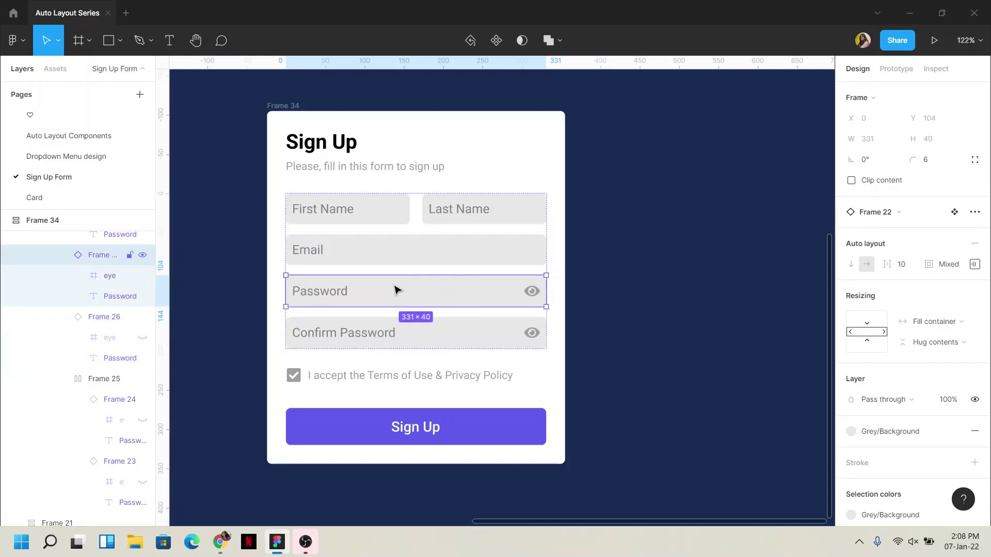
{"action": "left_click", "coordinate": [388, 334]}
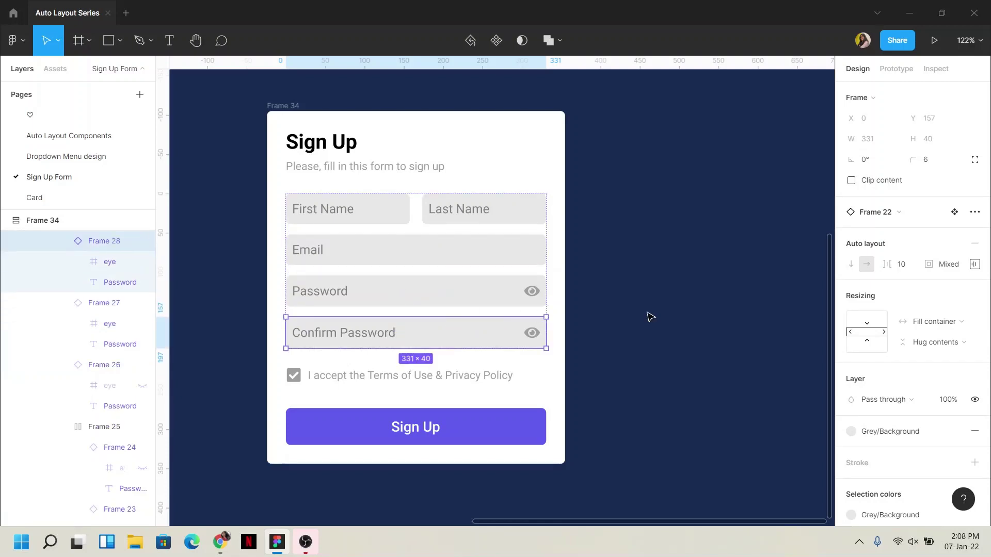
Step: Set the parent group of all input fields to Fill container width
{"action": "left_click", "coordinate": [443, 330]}
{"action": "double_click", "coordinate": [442, 329]}
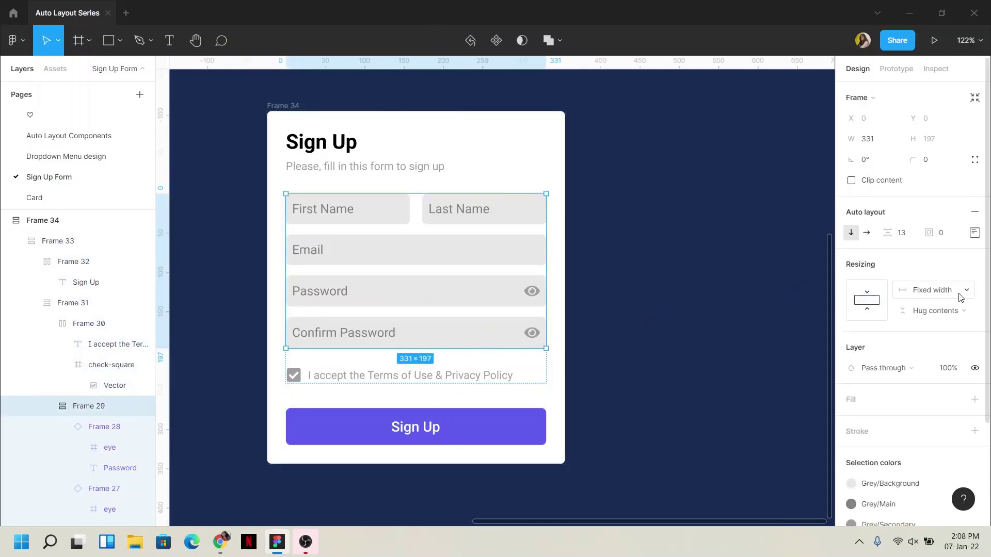
{"action": "left_click", "coordinate": [934, 290]}
{"action": "left_click", "coordinate": [933, 318]}
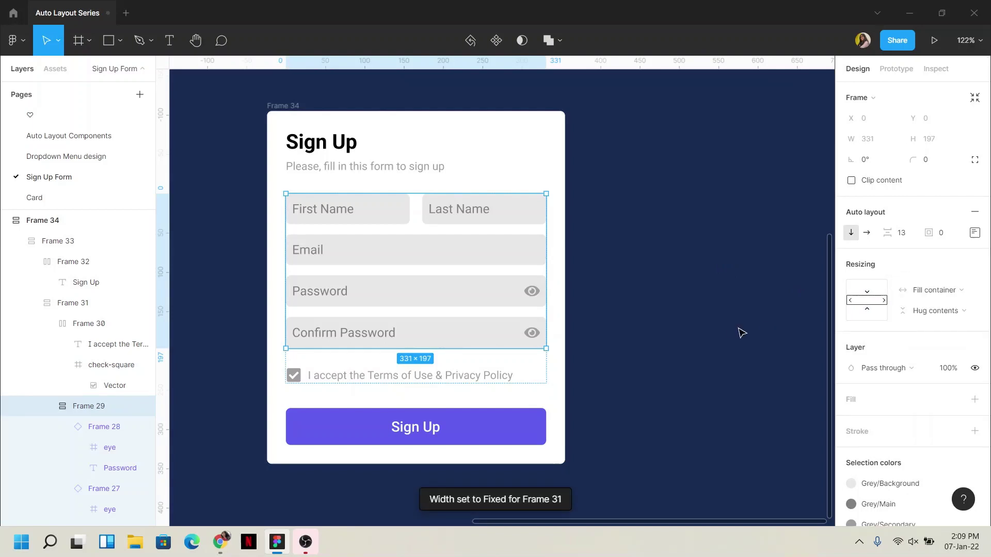
{"action": "left_click", "coordinate": [622, 323]}
Step: Check the checkbox-and-terms row and the Sign Up button's width settings
{"action": "double_click", "coordinate": [393, 375]}
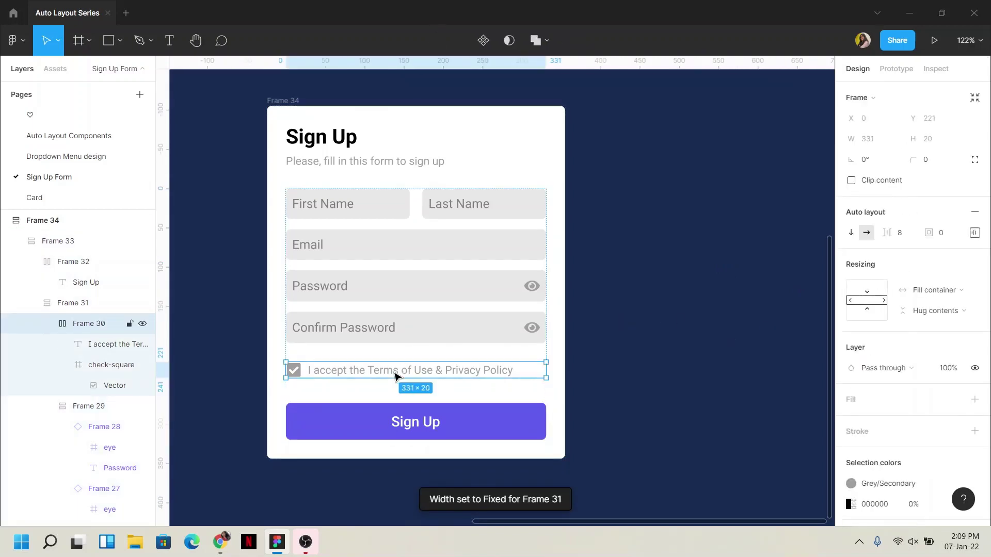
{"action": "double_click", "coordinate": [437, 375]}
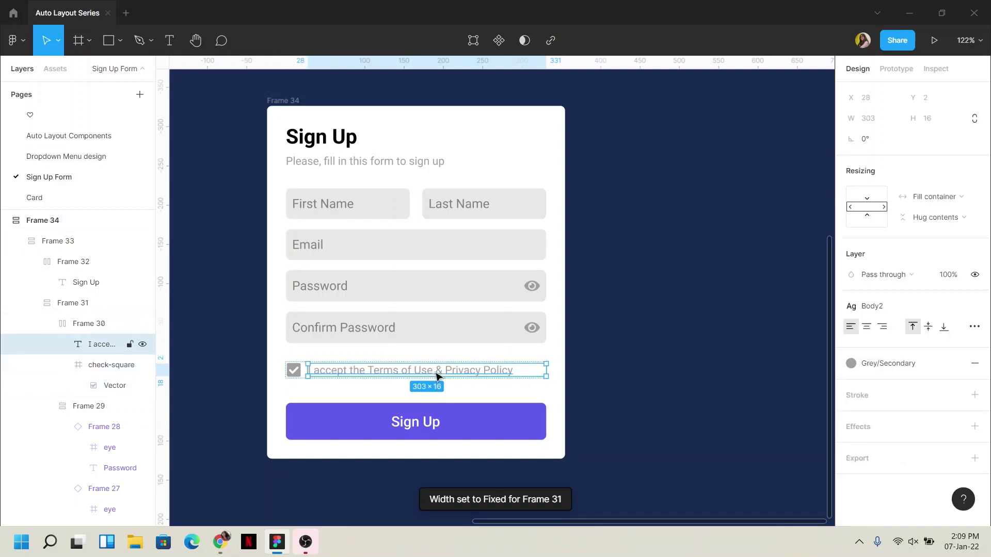
{"action": "scroll", "coordinate": [723, 309], "scroll_direction": "down", "scroll_amount": 1}
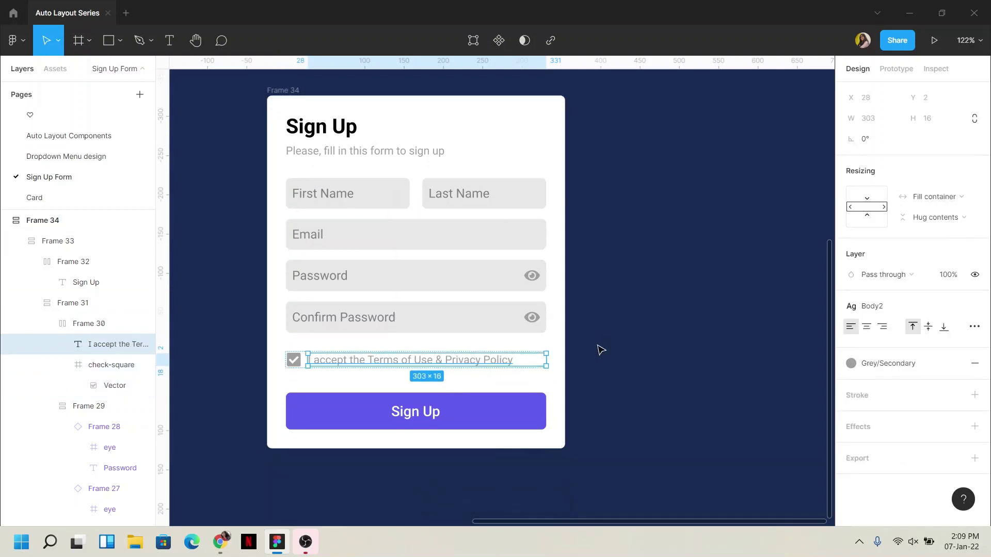
{"action": "left_click", "coordinate": [597, 348]}
{"action": "left_click", "coordinate": [442, 413]}
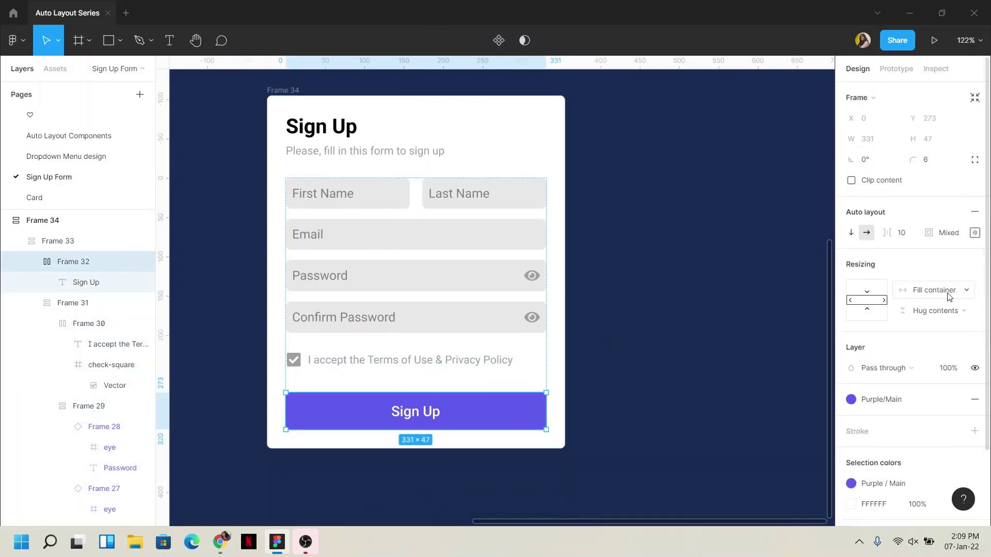
{"action": "left_click", "coordinate": [717, 325]}
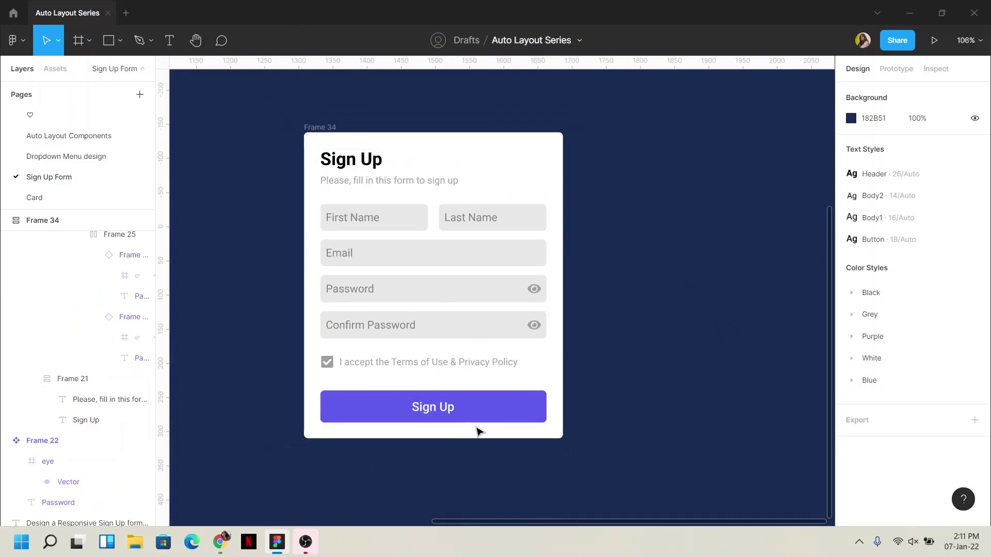
Step: Resize the card to 698, then 277, then about 619 px wide to test stretching
{"action": "left_click", "coordinate": [316, 127]}
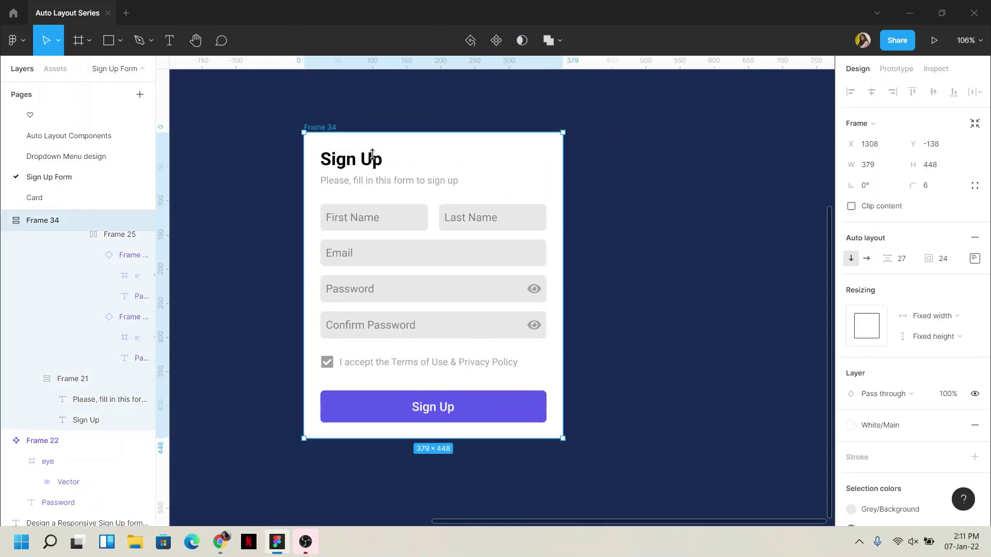
{"action": "left_click_drag", "start_coordinate": [561, 284], "coordinate": [780, 283]}
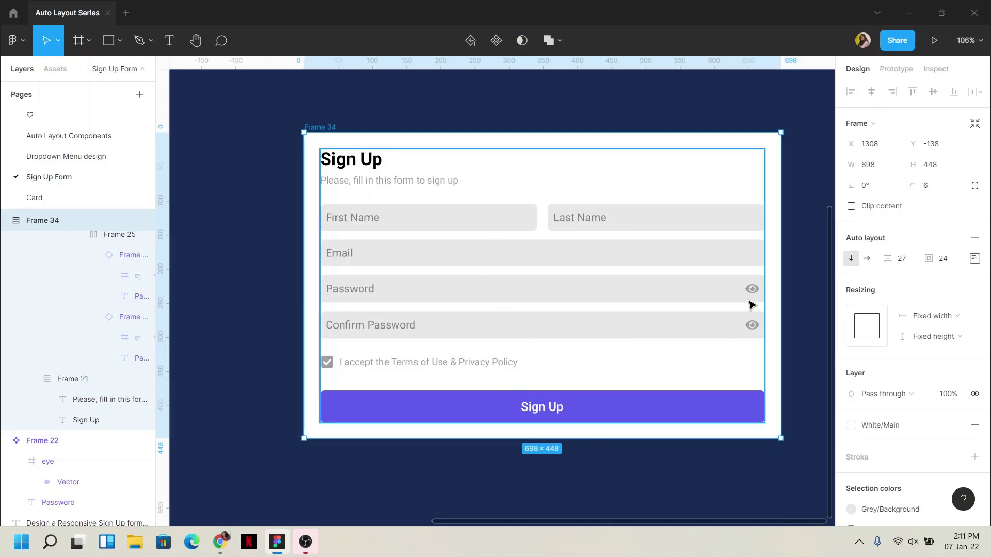
{"action": "left_click_drag", "start_coordinate": [782, 307], "coordinate": [493, 301]}
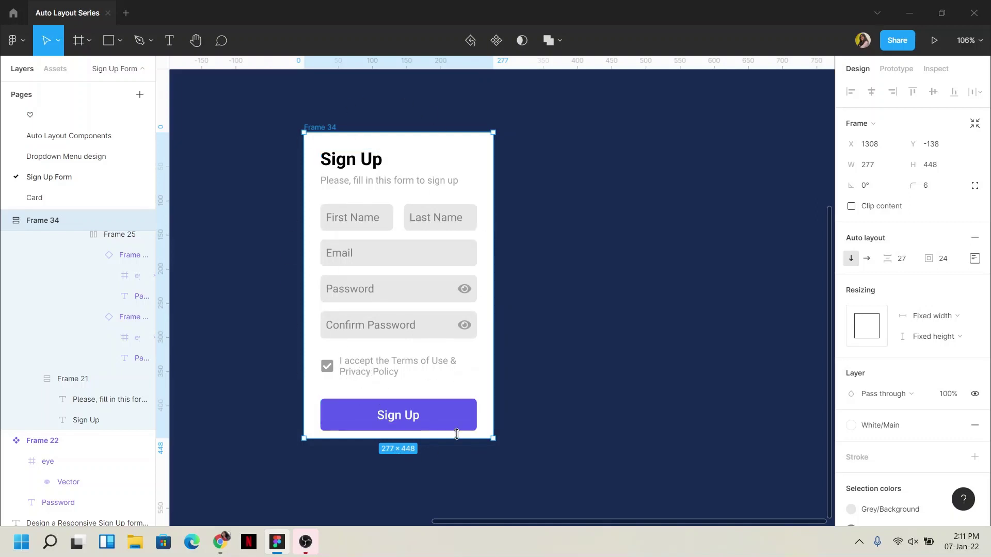
{"action": "left_click_drag", "start_coordinate": [491, 388], "coordinate": [726, 391]}
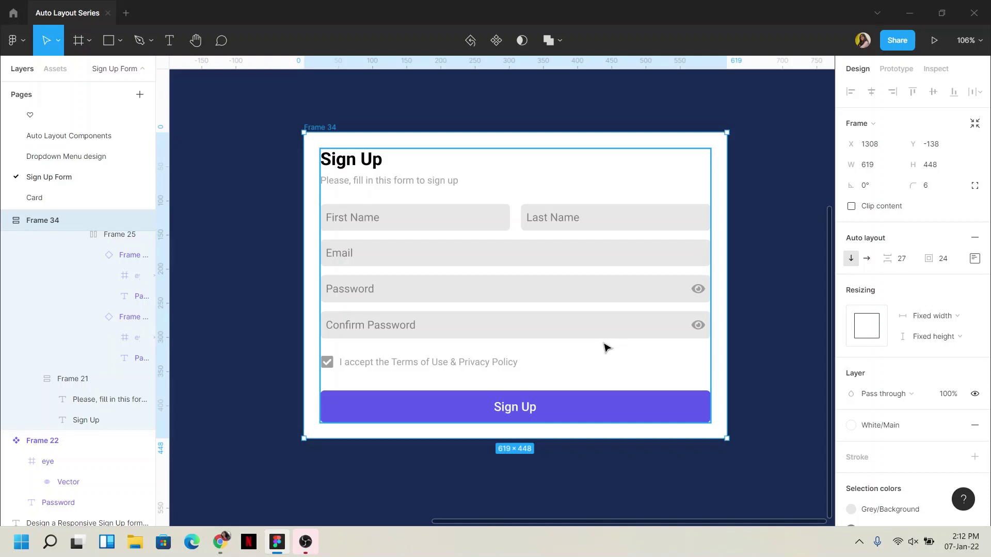
{"action": "left_click", "coordinate": [742, 335]}
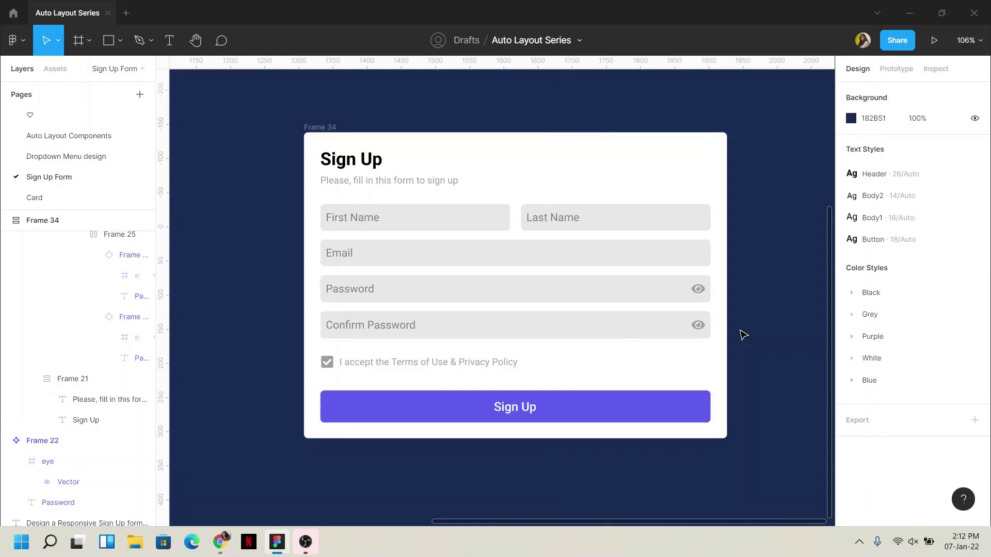